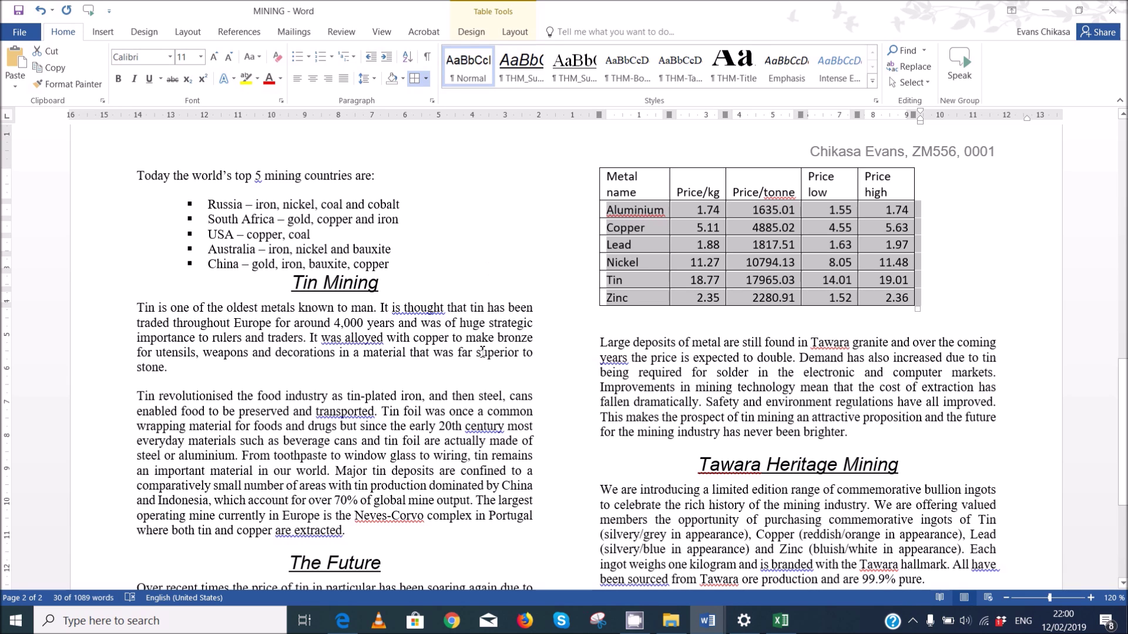
{"action": "key", "text": "alt+Tab"}
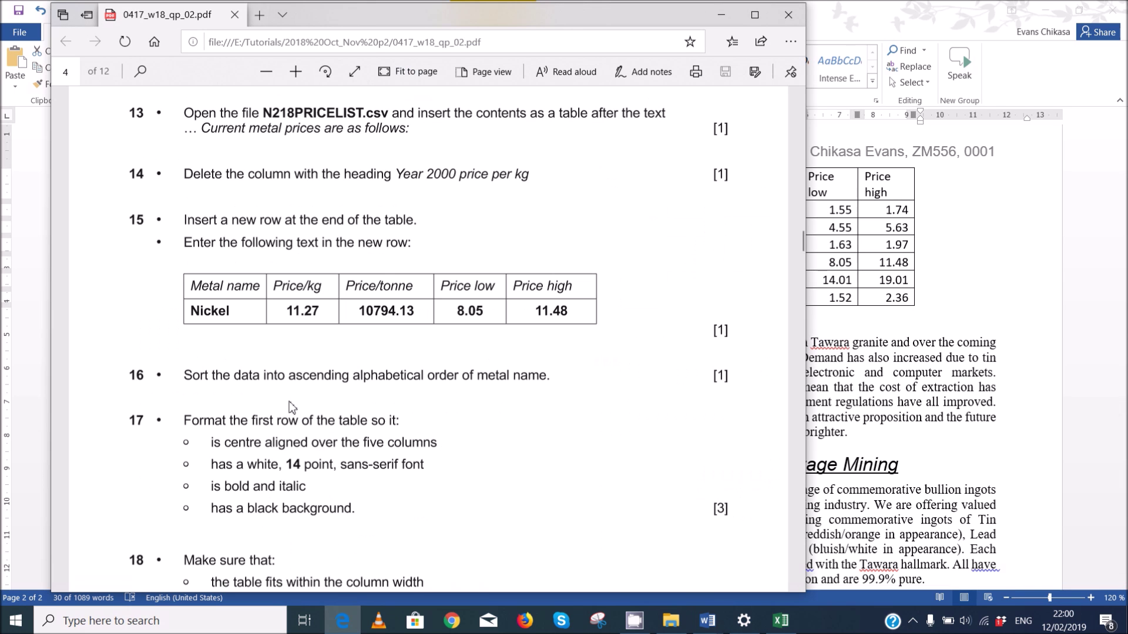
{"action": "scroll", "coordinate": [290, 405], "scroll_direction": "down", "scroll_amount": 3}
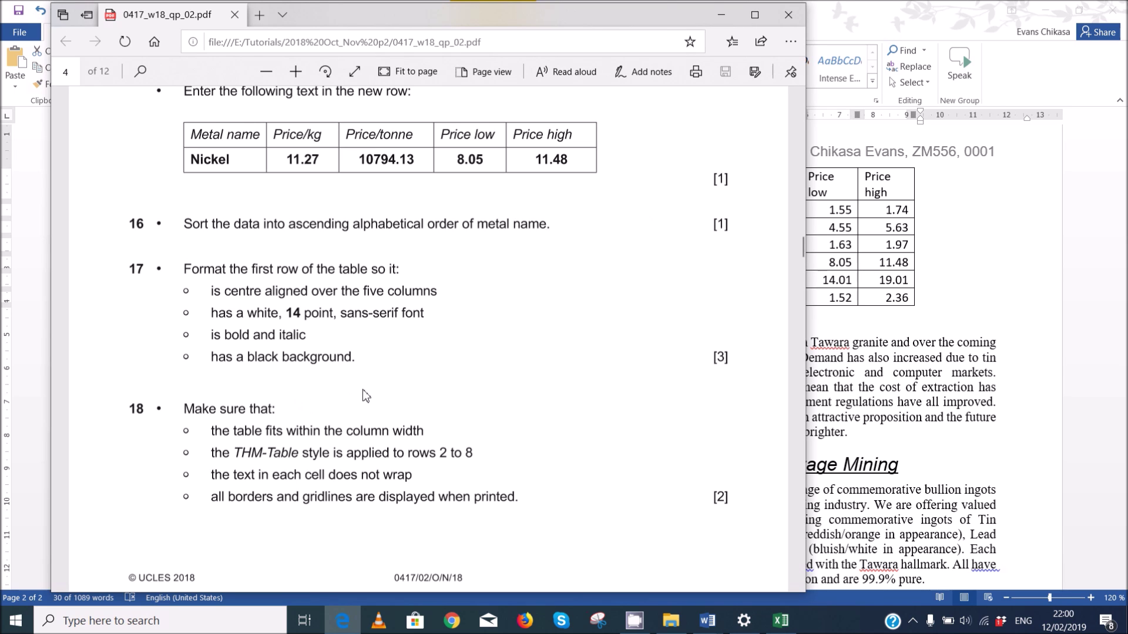
{"action": "left_click", "coordinate": [707, 621]}
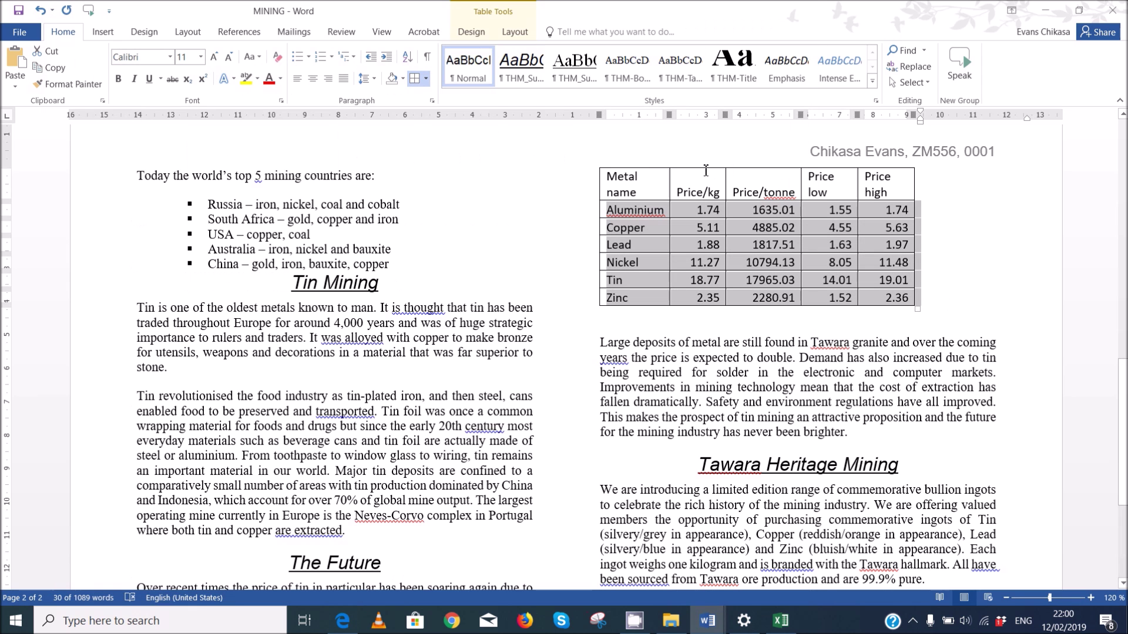
- Cut the stray BASE METAL PRICE USD row out of The Future section to move it above the price table
{"action": "scroll", "coordinate": [733, 220], "scroll_direction": "up", "scroll_amount": 3}
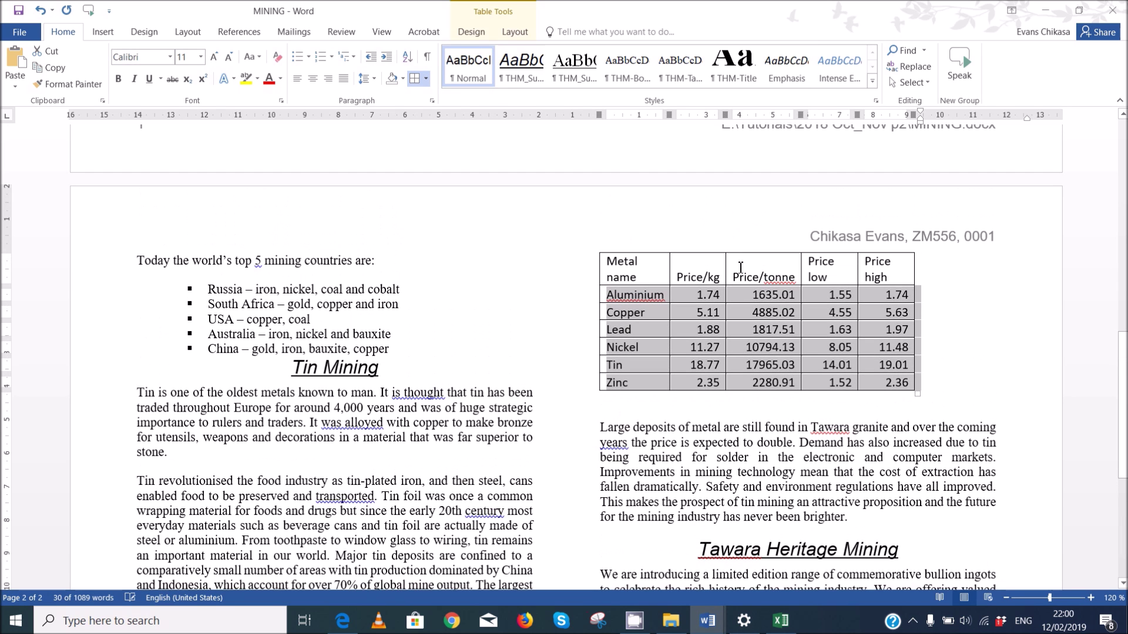
{"action": "scroll", "coordinate": [698, 283], "scroll_direction": "up", "scroll_amount": 6}
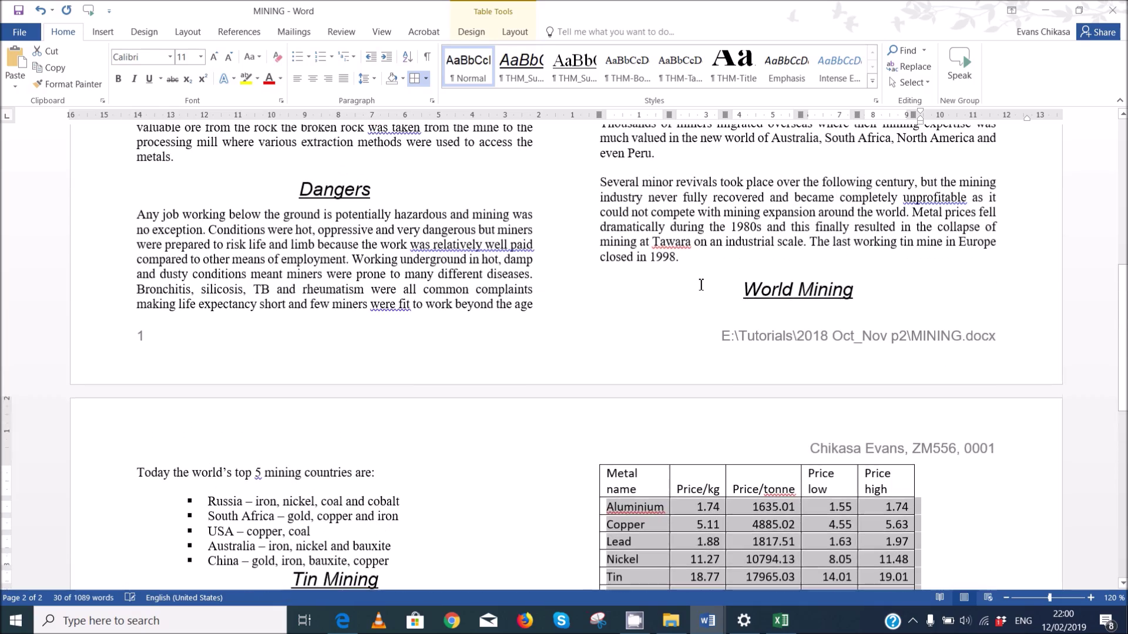
{"action": "scroll", "coordinate": [700, 283], "scroll_direction": "down", "scroll_amount": 14}
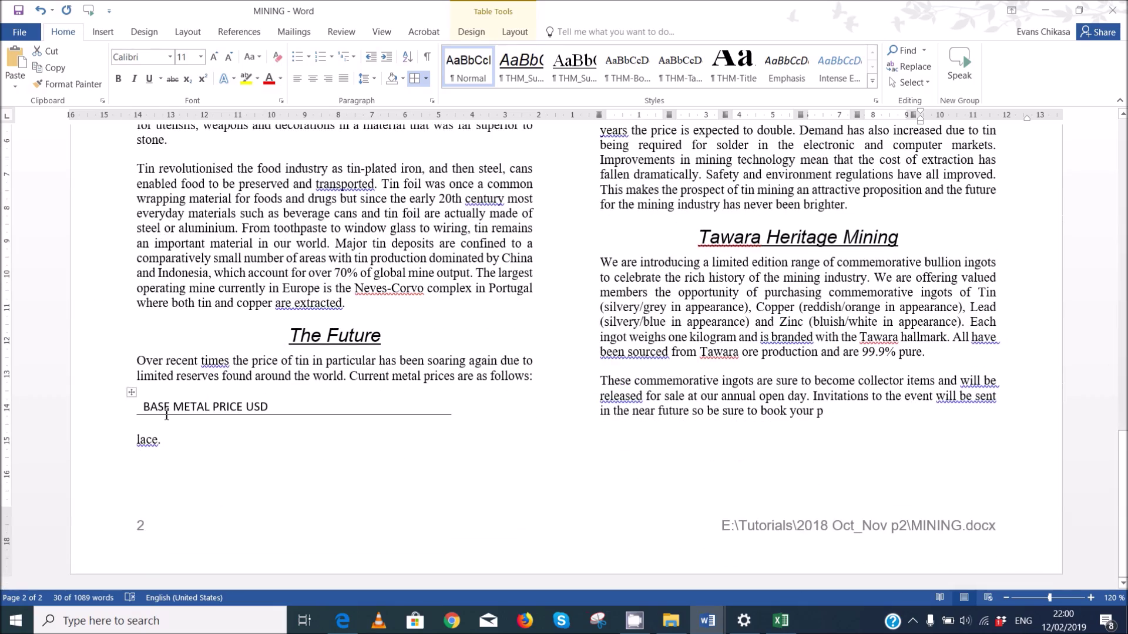
{"action": "left_click", "coordinate": [131, 394]}
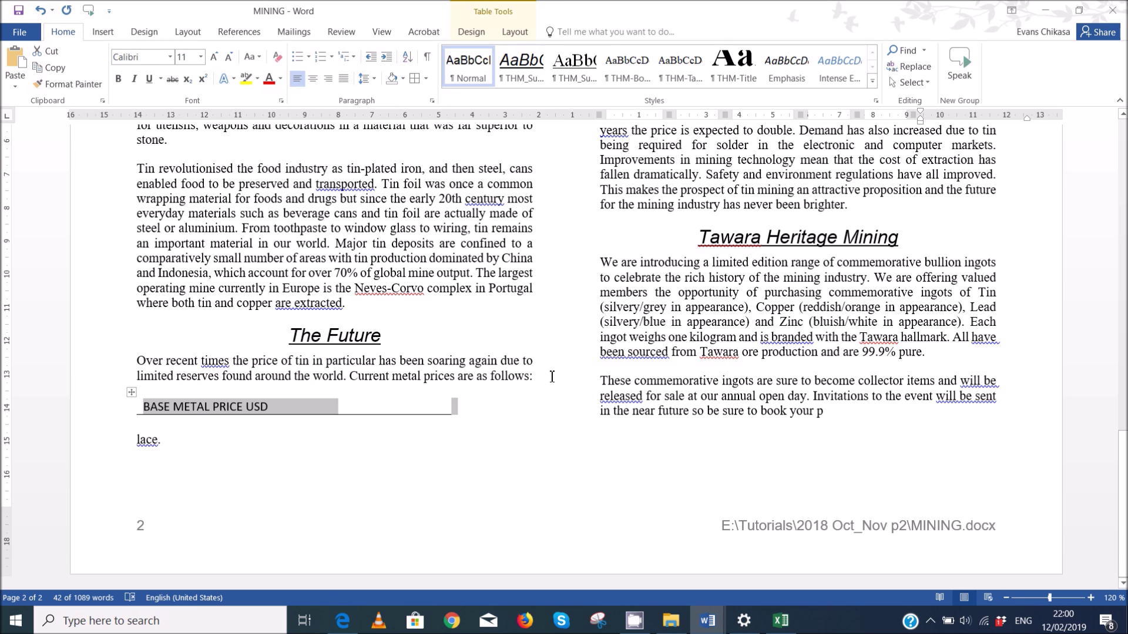
{"action": "key", "text": "ctrl+z"}
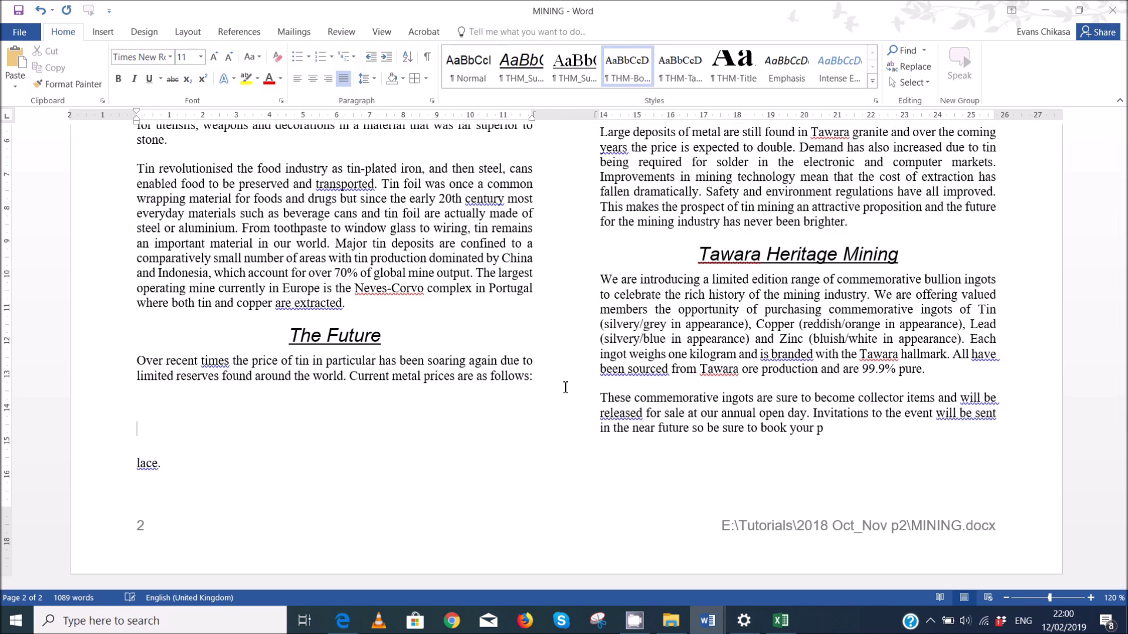
{"action": "scroll", "coordinate": [700, 410], "scroll_direction": "up", "scroll_amount": 10}
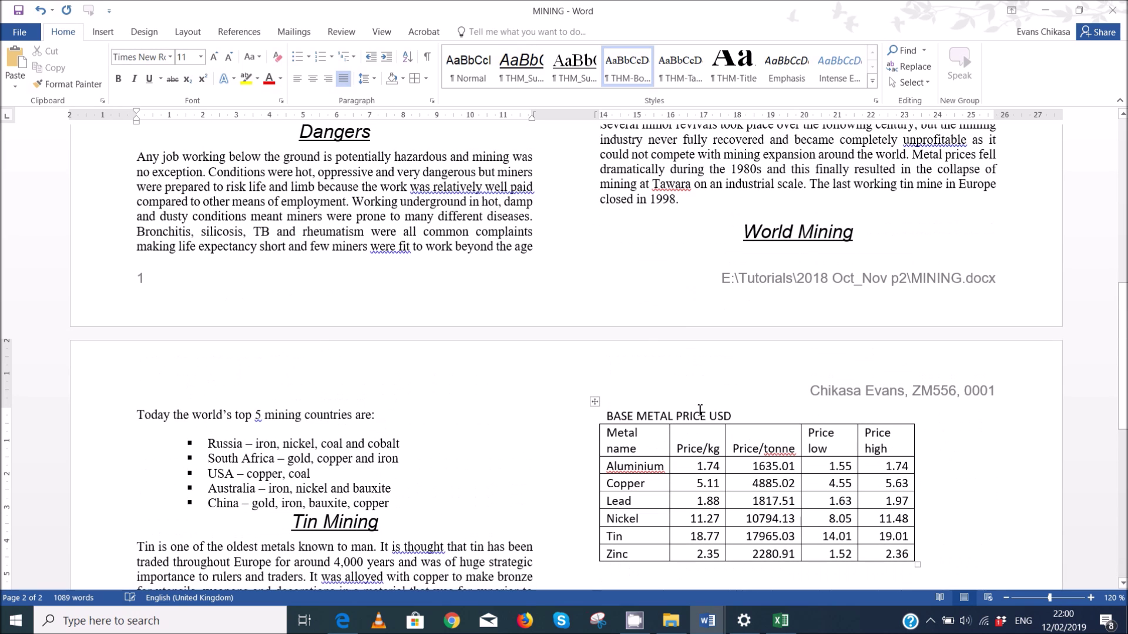
- Apply All Borders to the price table, including the empty cells beside the header
{"action": "left_click", "coordinate": [595, 402]}
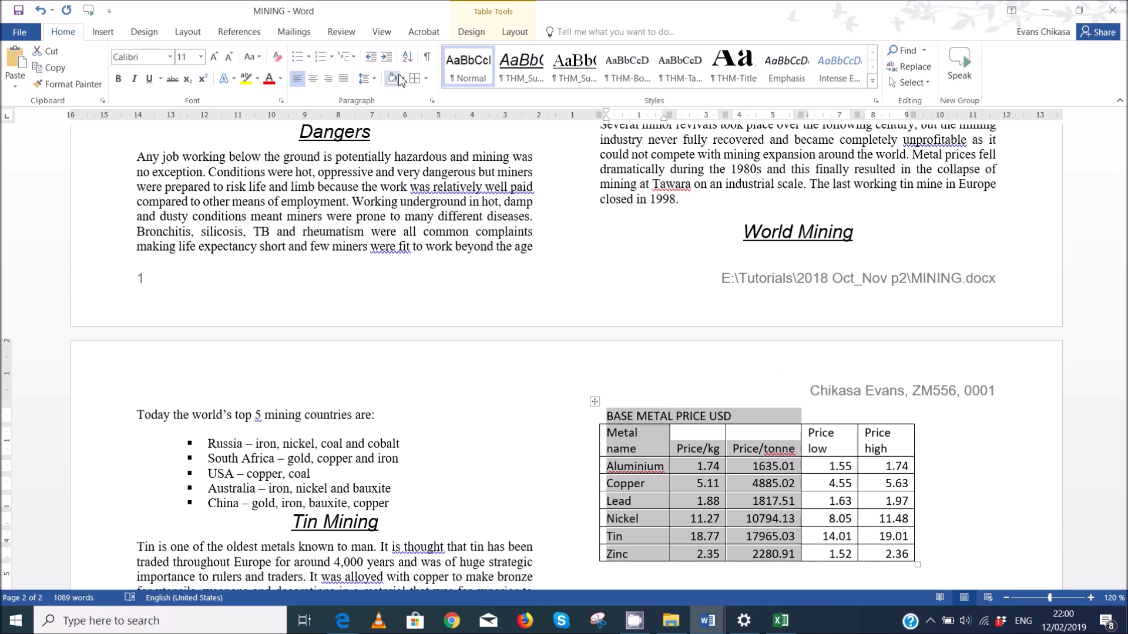
{"action": "left_click", "coordinate": [426, 79]}
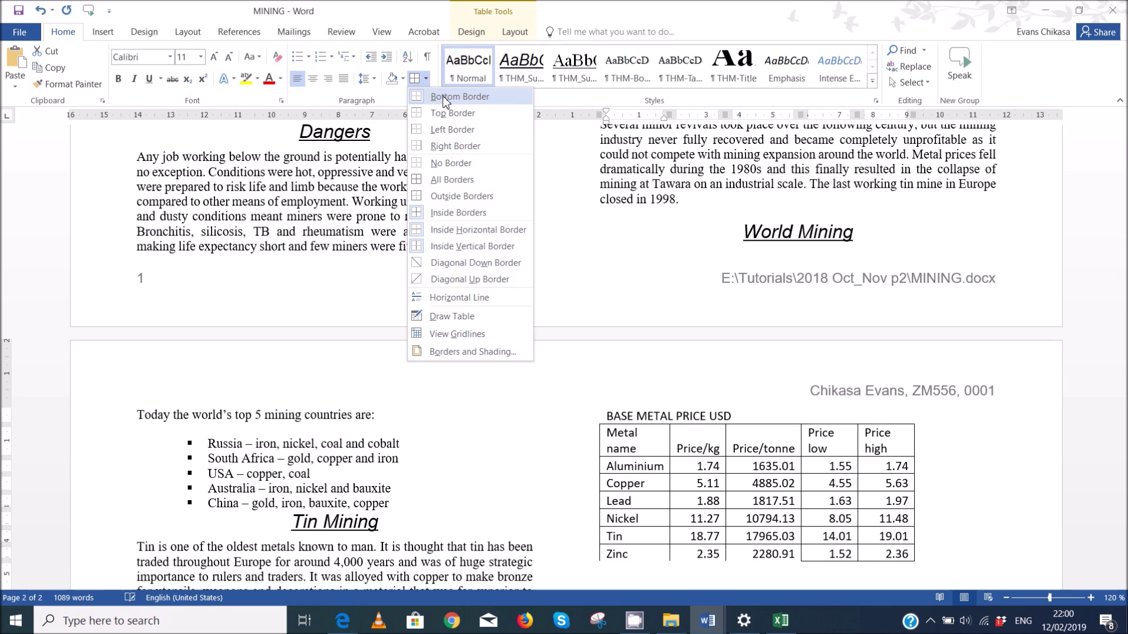
{"action": "left_click", "coordinate": [452, 179]}
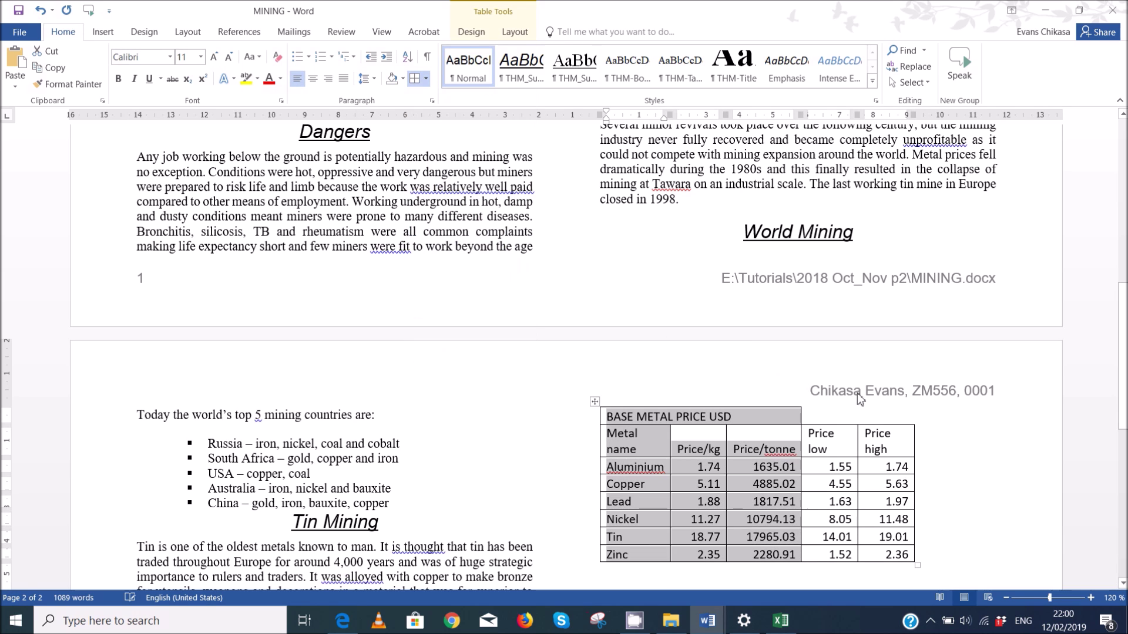
{"action": "left_click", "coordinate": [800, 422]}
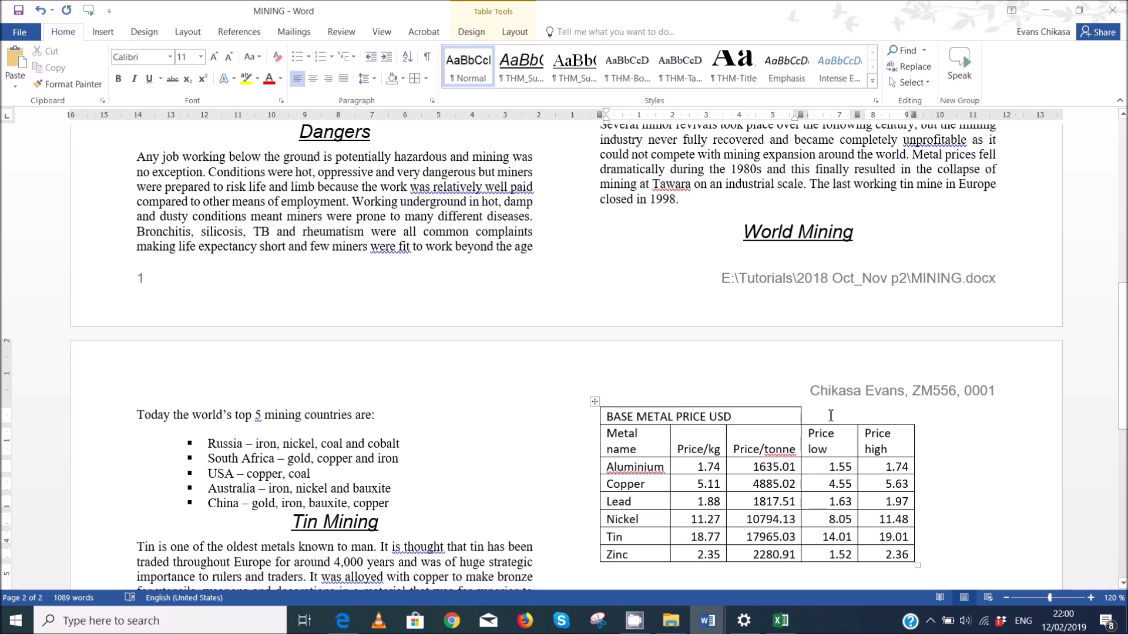
{"action": "left_click", "coordinate": [875, 416]}
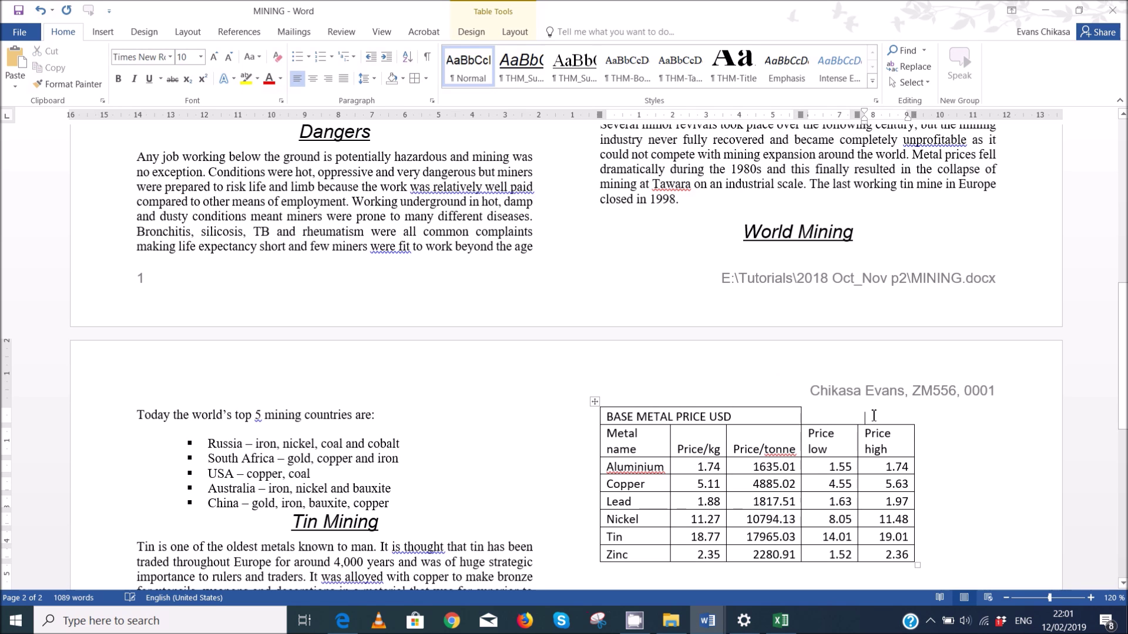
{"action": "left_click_drag", "start_coordinate": [876, 416], "coordinate": [796, 418]}
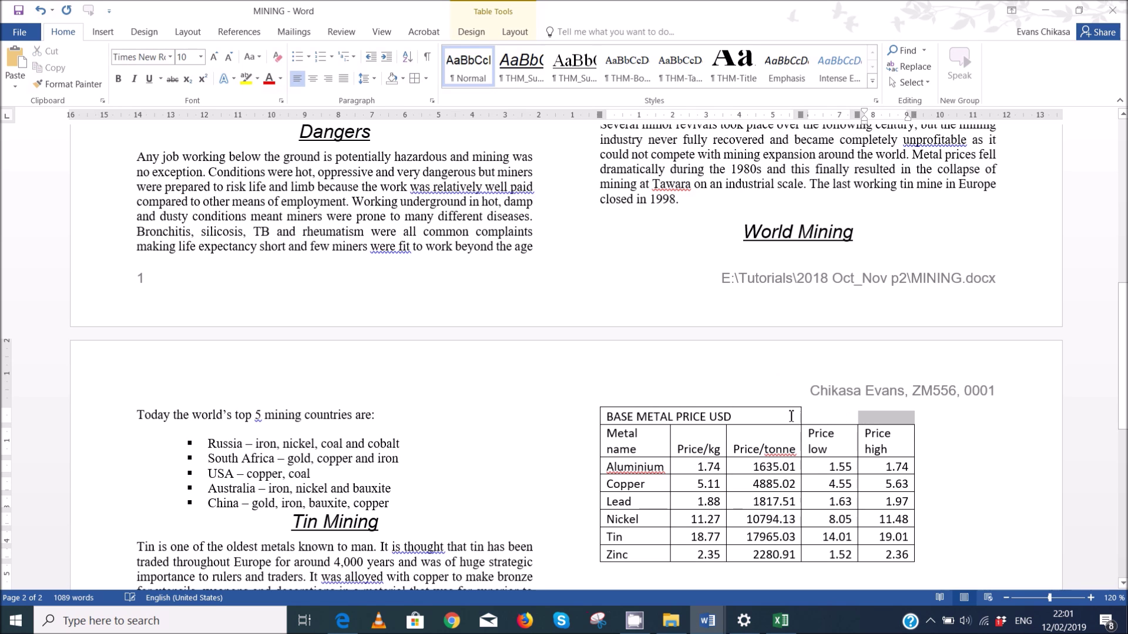
{"action": "left_click", "coordinate": [414, 78]}
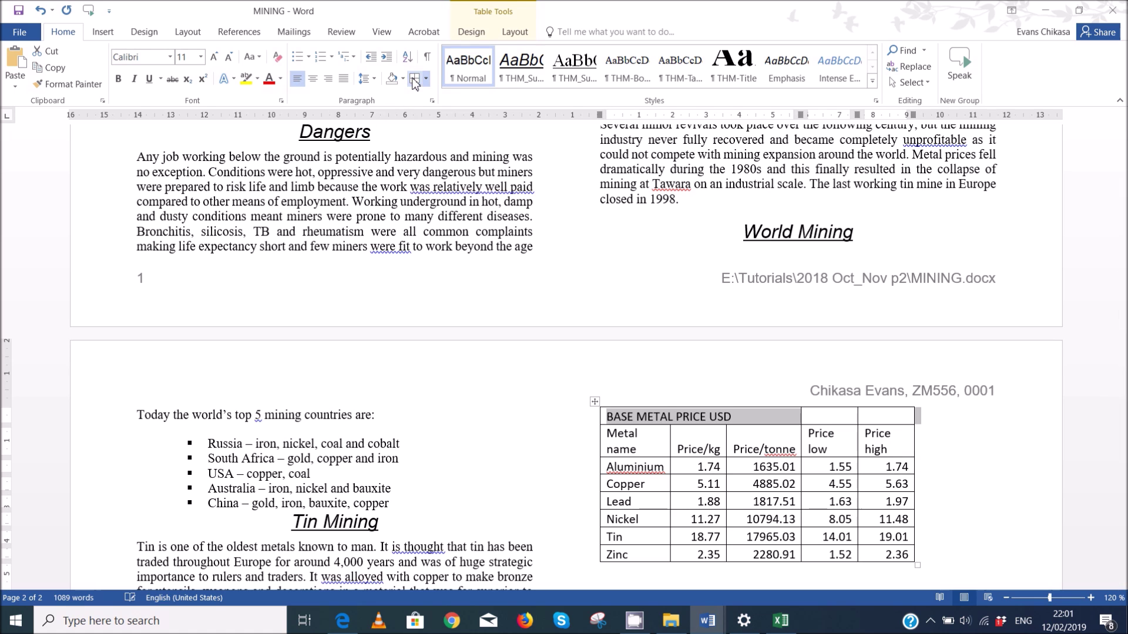
{"action": "left_click", "coordinate": [689, 421]}
- Merge the header row into one cell and centre BASE METAL PRICE USD across it
{"action": "left_click_drag", "start_coordinate": [871, 415], "coordinate": [797, 417]}
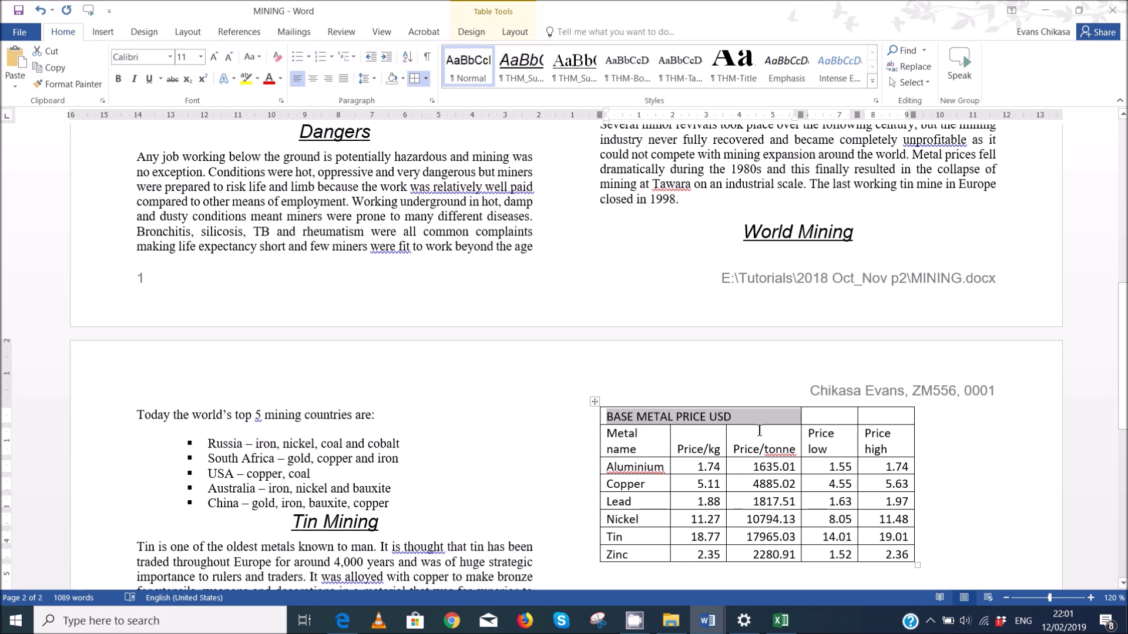
{"action": "right_click", "coordinate": [761, 419]}
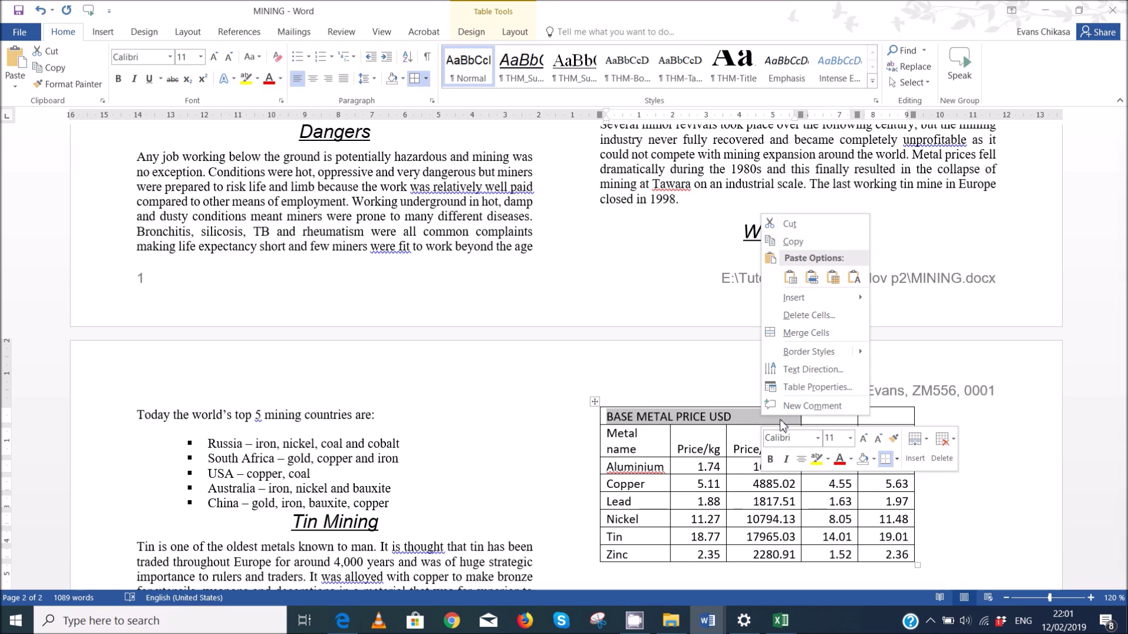
{"action": "left_click", "coordinate": [806, 332]}
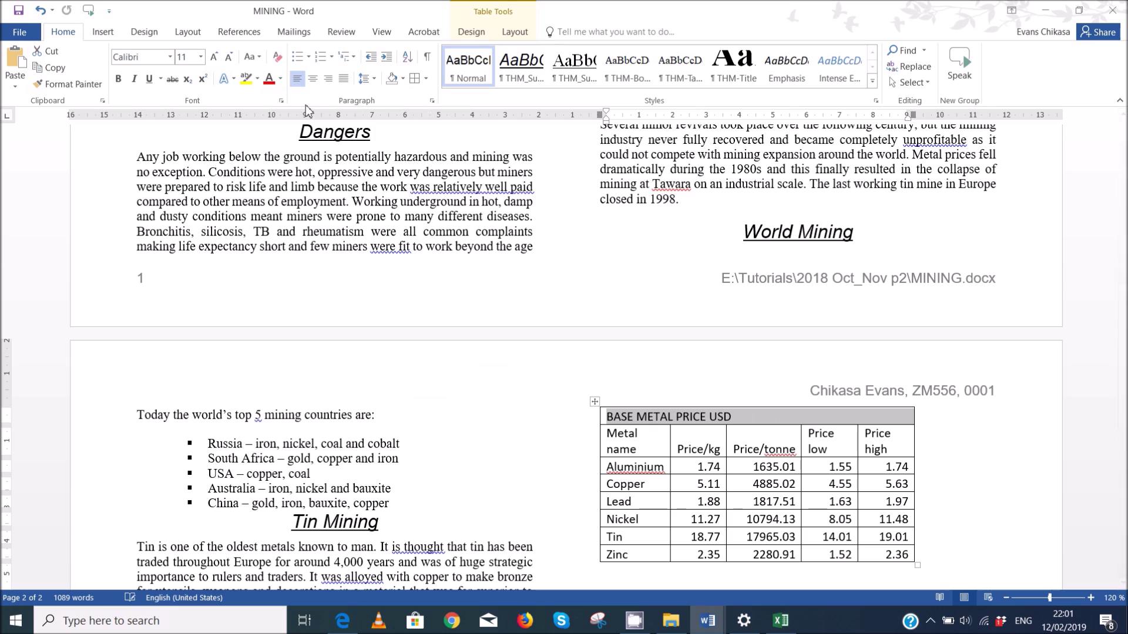
{"action": "left_click", "coordinate": [313, 78]}
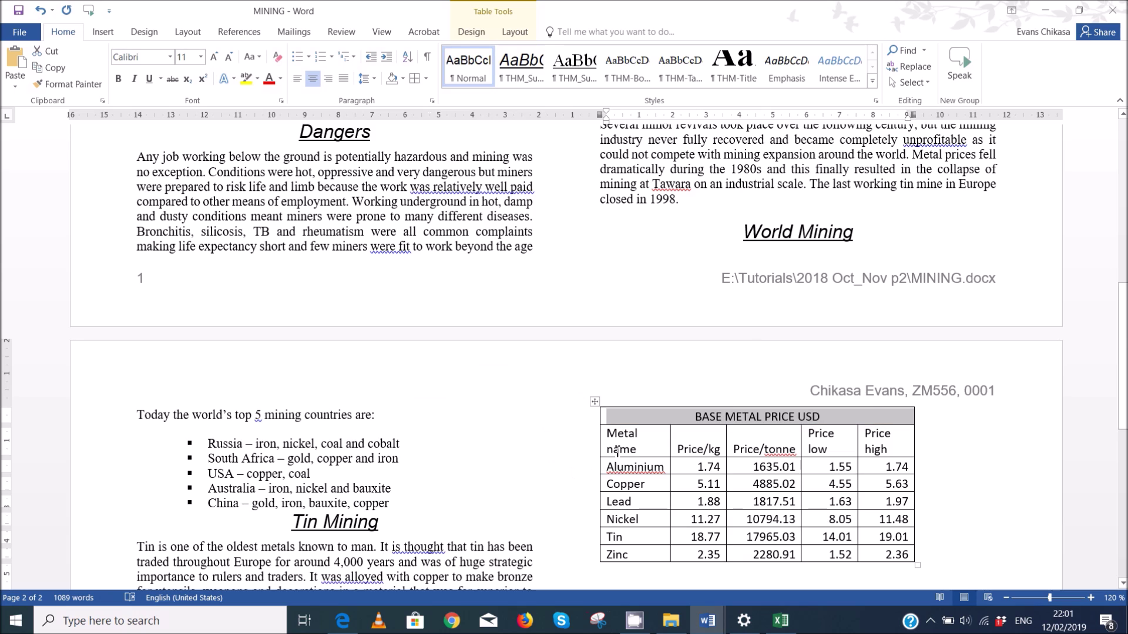
{"action": "scroll", "coordinate": [611, 476], "scroll_direction": "down", "scroll_amount": 3}
{"action": "scroll", "coordinate": [468, 498], "scroll_direction": "down", "scroll_amount": 5}
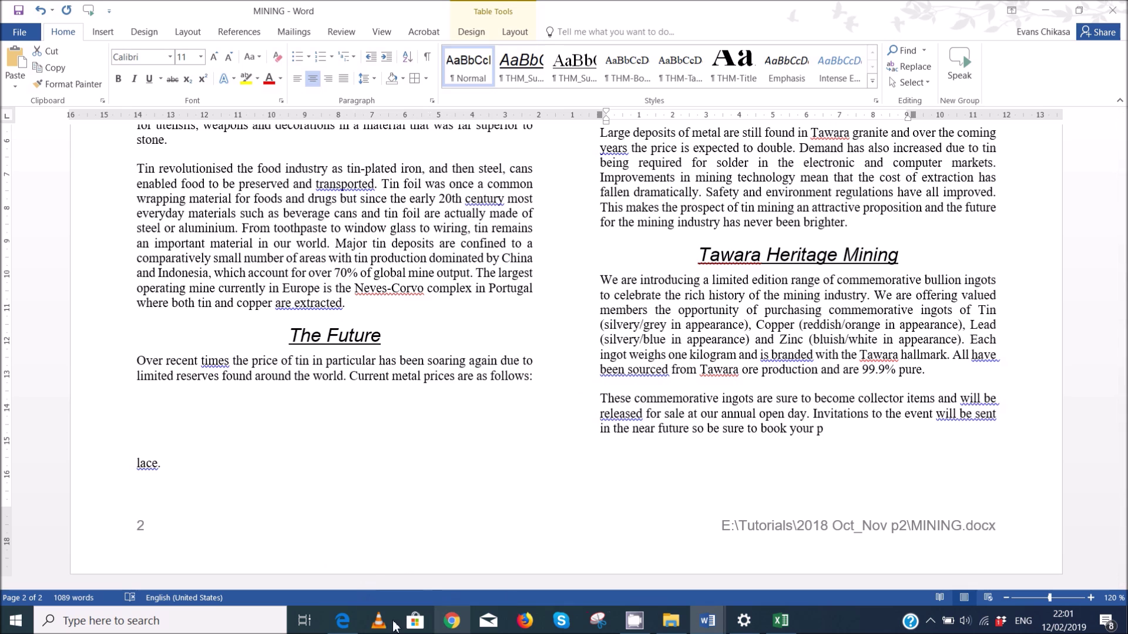
{"action": "mouse_move", "coordinate": [342, 621]}
{"action": "left_click", "coordinate": [343, 576]}
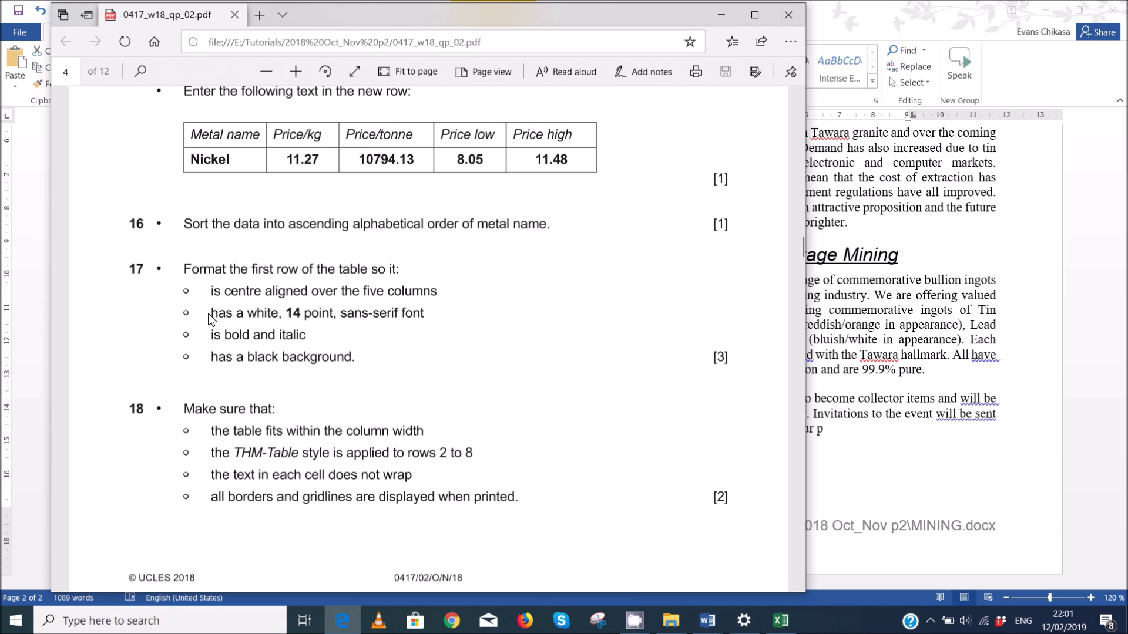
{"action": "left_click_drag", "start_coordinate": [210, 318], "coordinate": [401, 319]}
{"action": "left_click", "coordinate": [273, 407]}
{"action": "left_click_drag", "start_coordinate": [207, 364], "coordinate": [368, 360]}
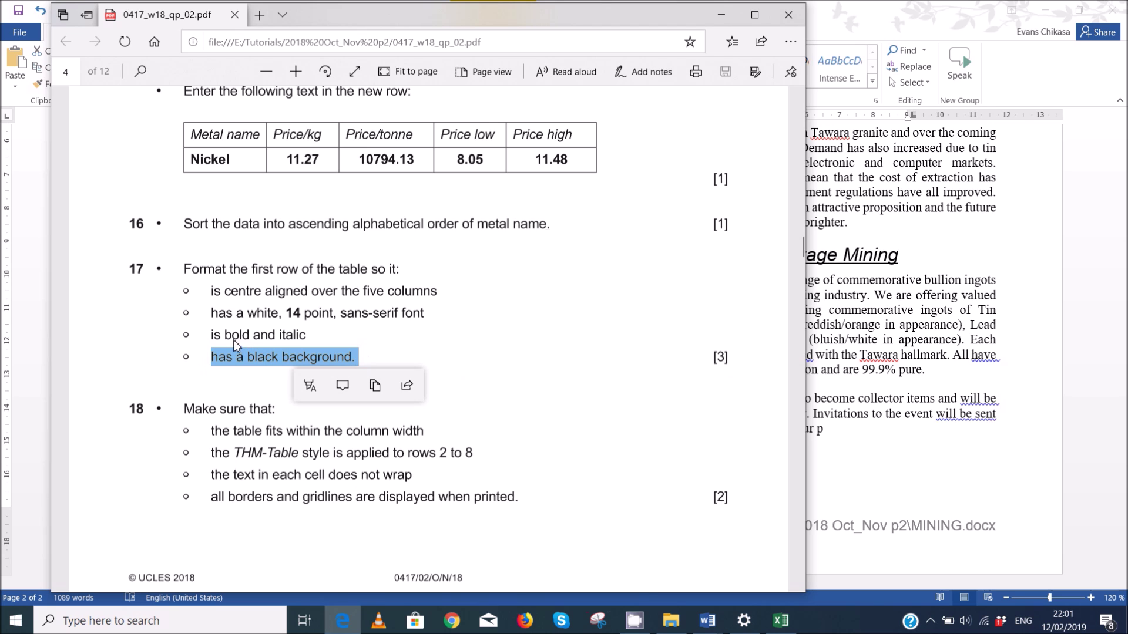
{"action": "left_click_drag", "start_coordinate": [213, 337], "coordinate": [312, 339]}
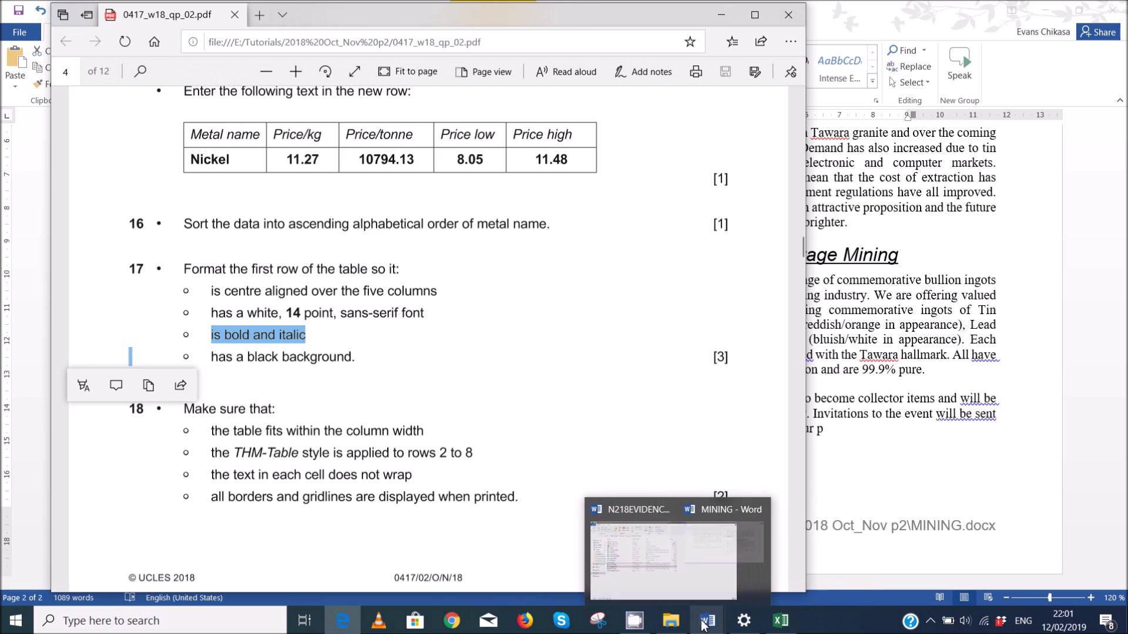
{"action": "mouse_move", "coordinate": [703, 625]}
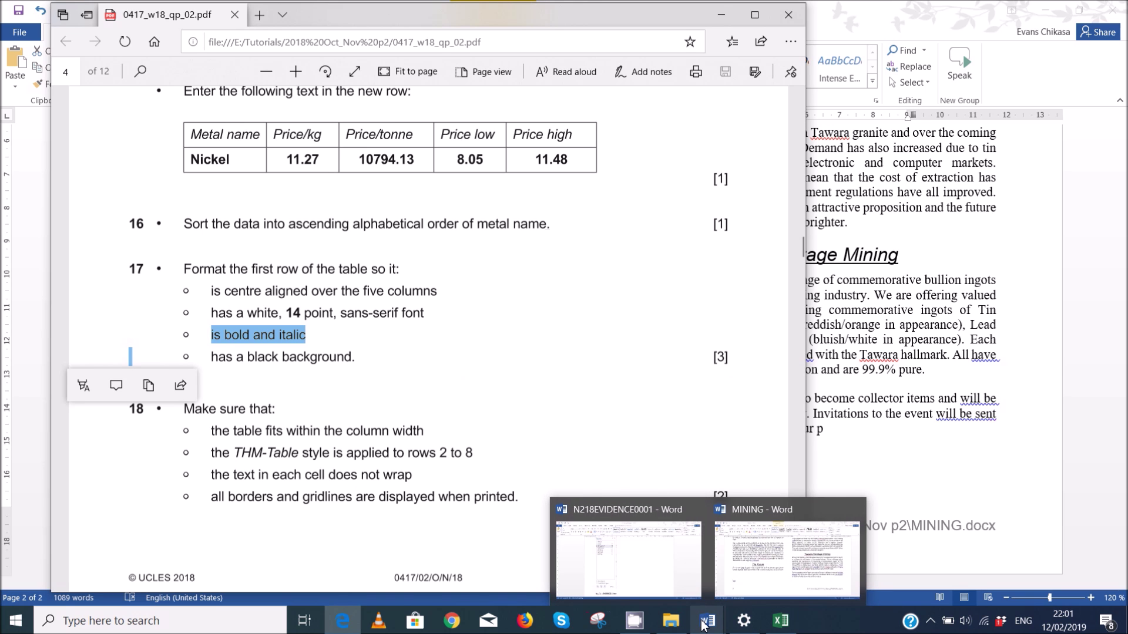
{"action": "left_click", "coordinate": [749, 573]}
- Shade the title row black and make the BASE METAL PRICE USD text white
{"action": "scroll", "coordinate": [721, 335], "scroll_direction": "up", "scroll_amount": 1}
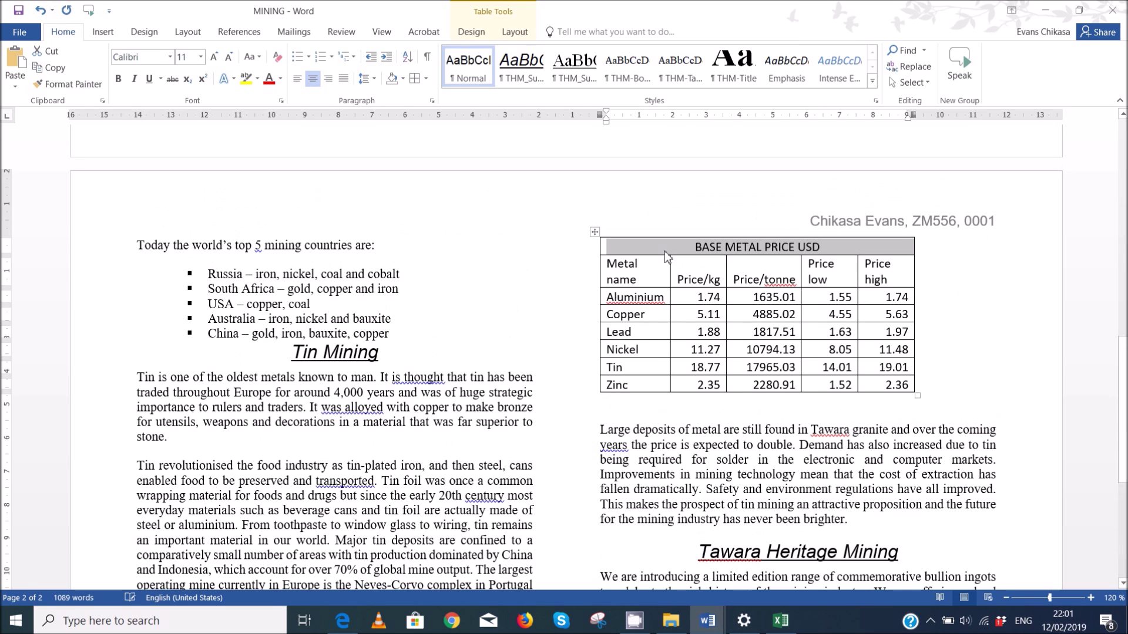
{"action": "left_click", "coordinate": [403, 79]}
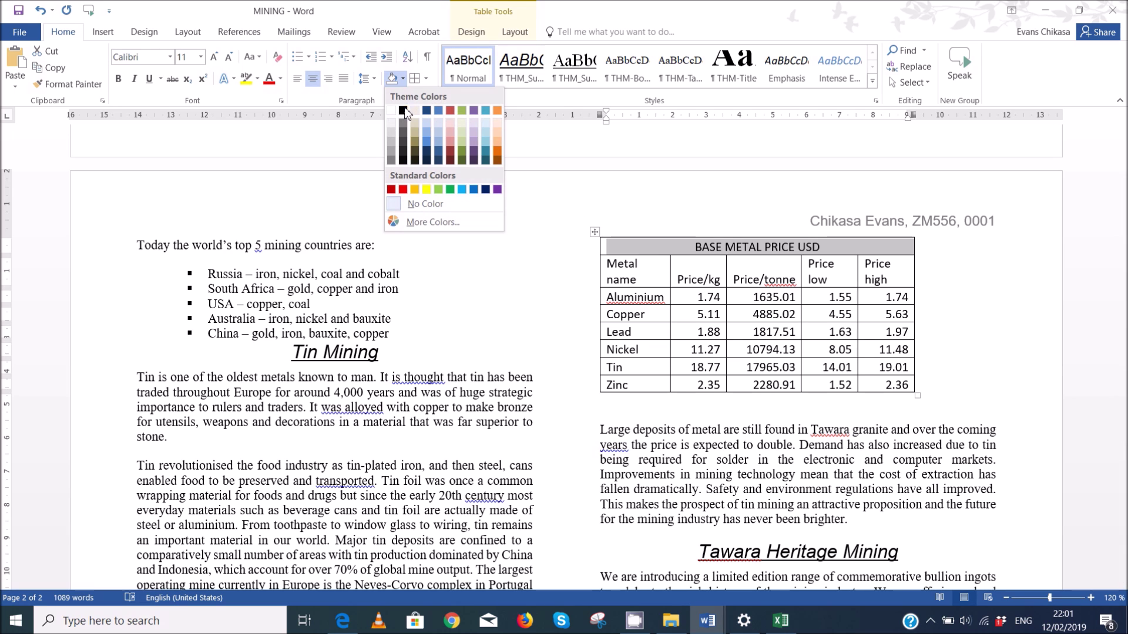
{"action": "left_click", "coordinate": [403, 106]}
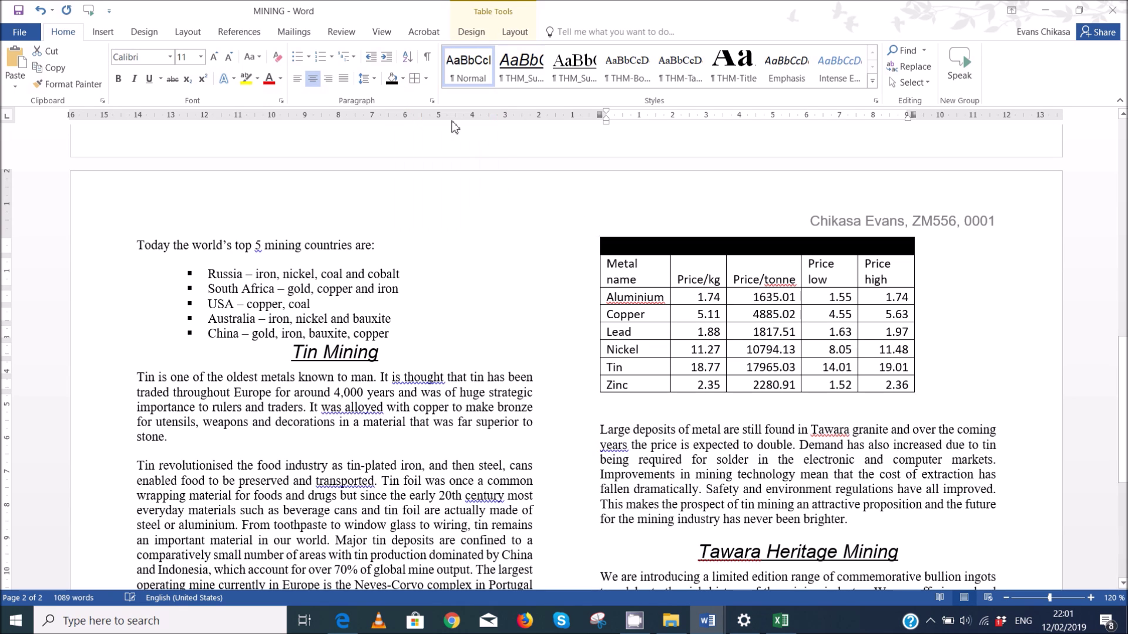
{"action": "left_click", "coordinate": [281, 78]}
{"action": "left_click", "coordinate": [268, 128]}
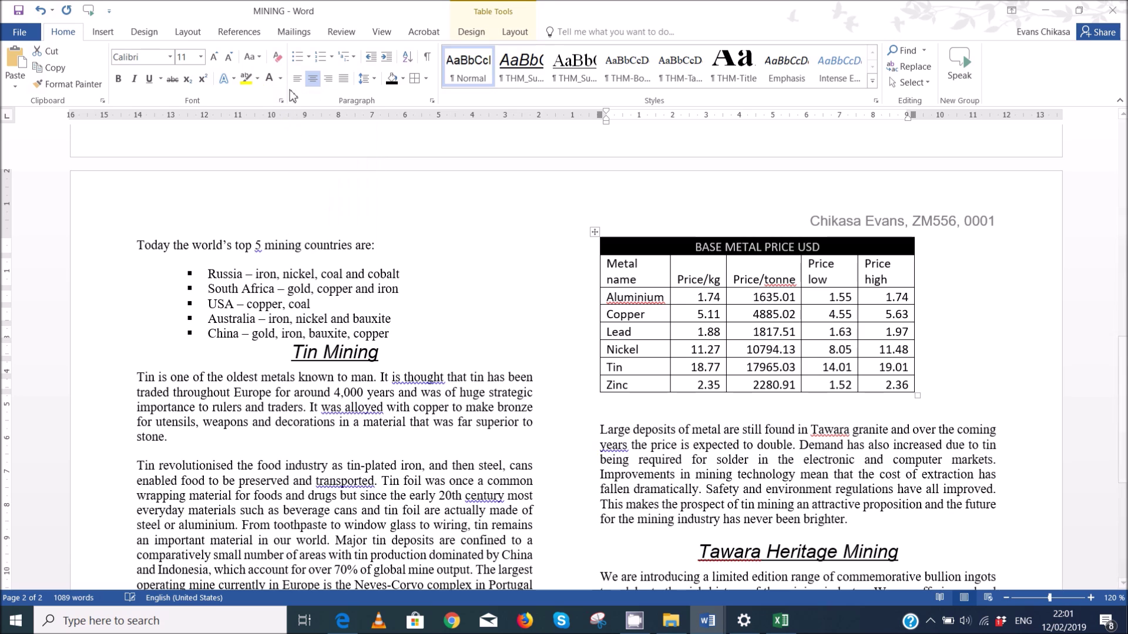
- Make the title italic at 14 pt and bring the exam paper back to the front
{"action": "left_click", "coordinate": [135, 78]}
{"action": "left_click", "coordinate": [189, 57]}
{"action": "type", "text": "1"}
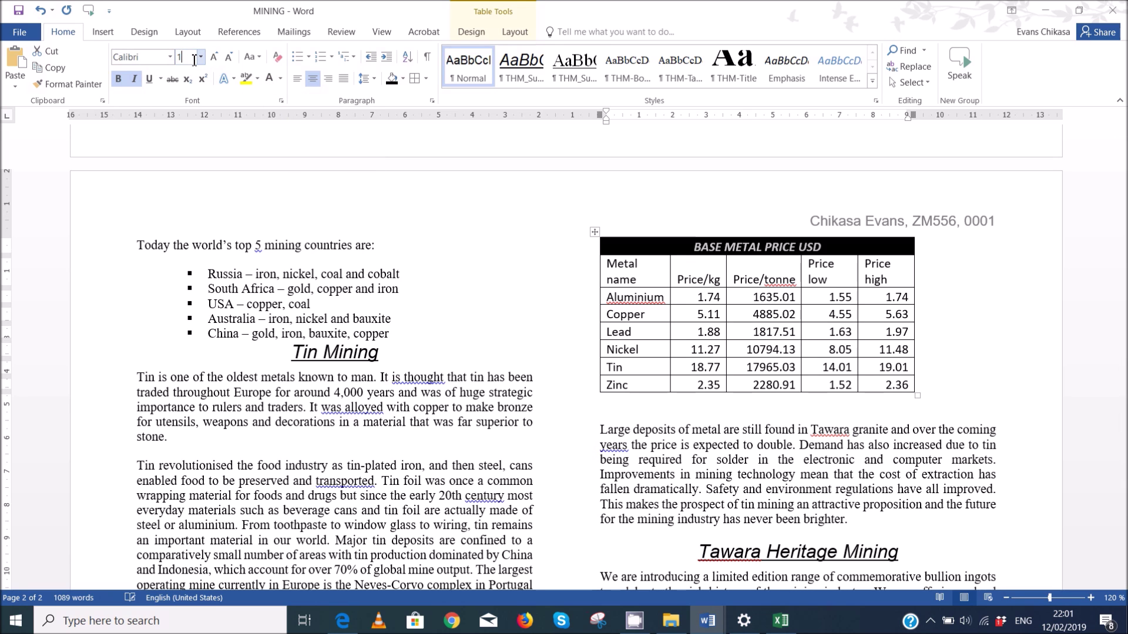
{"action": "type", "text": "4"}
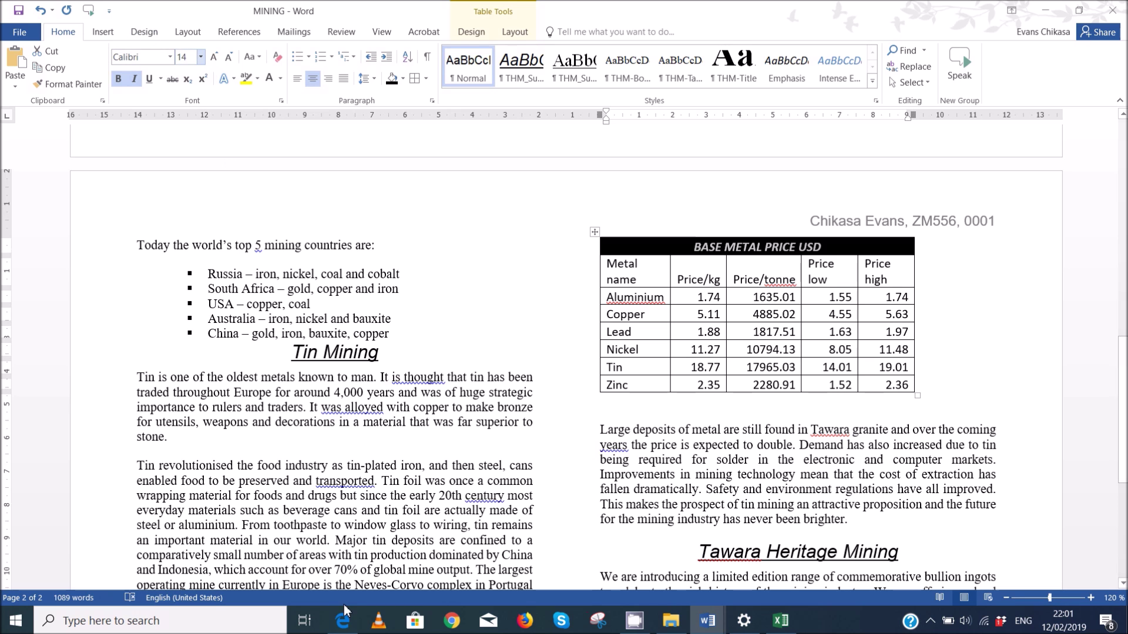
{"action": "left_click", "coordinate": [340, 624]}
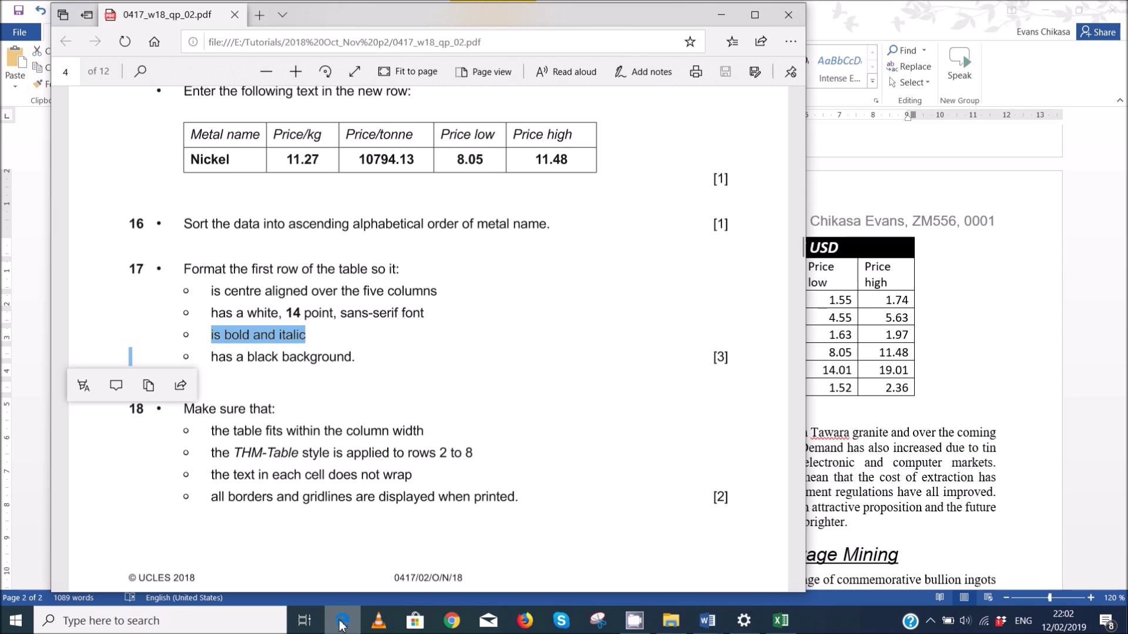
- Compare question 17's title-row requirements with the Word price table, then return to MINING
{"action": "left_click", "coordinate": [341, 624]}
{"action": "left_click", "coordinate": [340, 623]}
{"action": "left_click", "coordinate": [342, 623]}
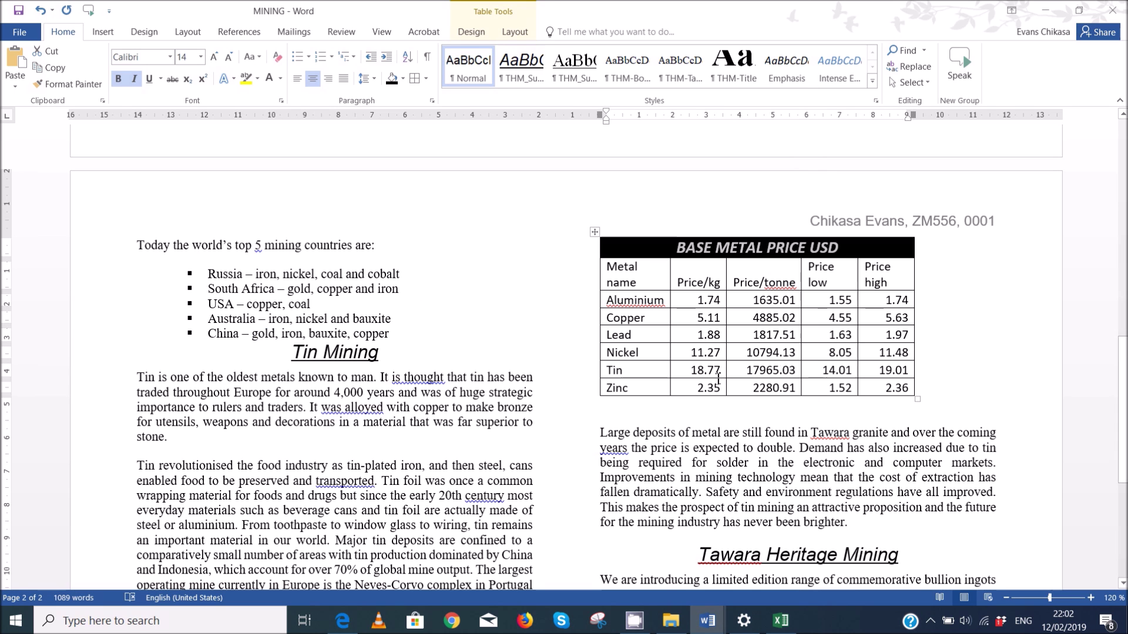
{"action": "left_click", "coordinate": [933, 341]}
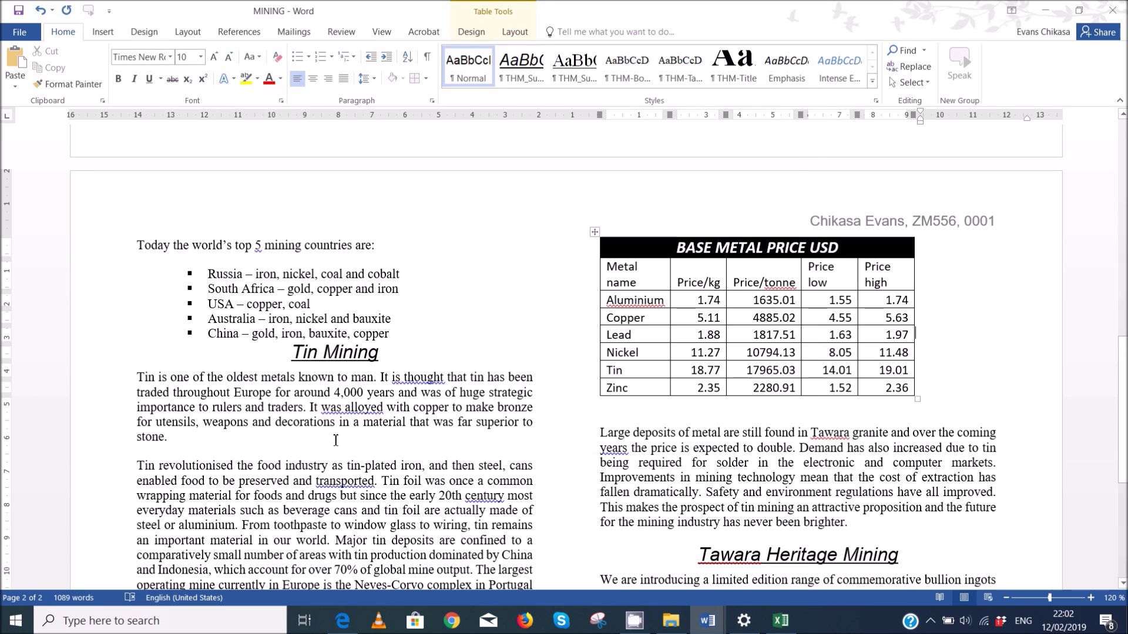
{"action": "mouse_move", "coordinate": [342, 623]}
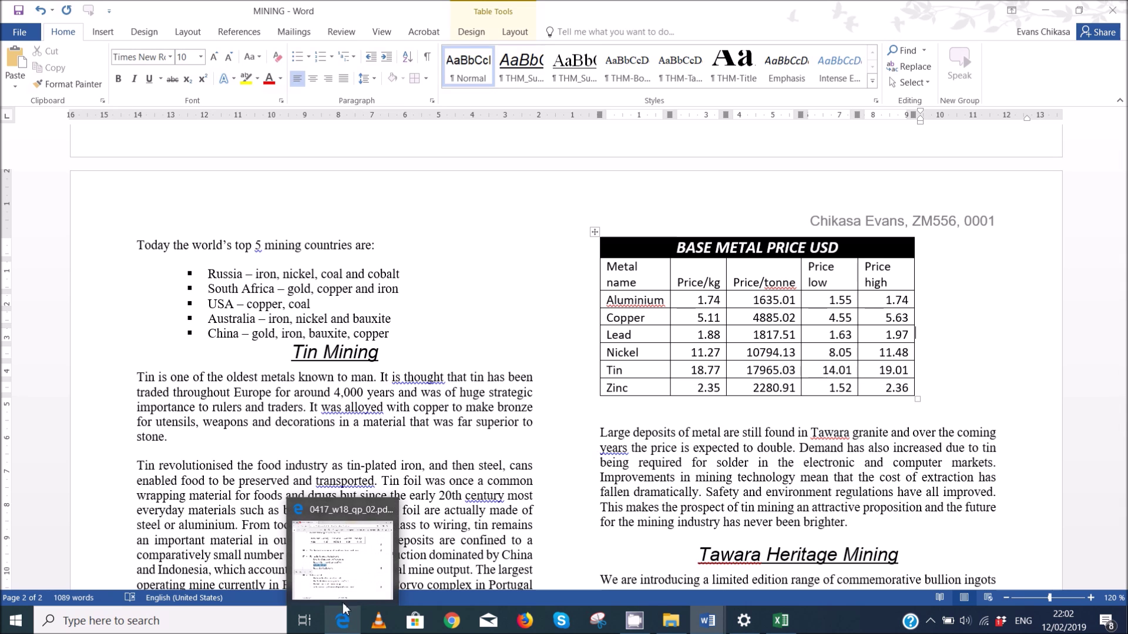
{"action": "left_click", "coordinate": [365, 523]}
{"action": "left_click", "coordinate": [239, 441]}
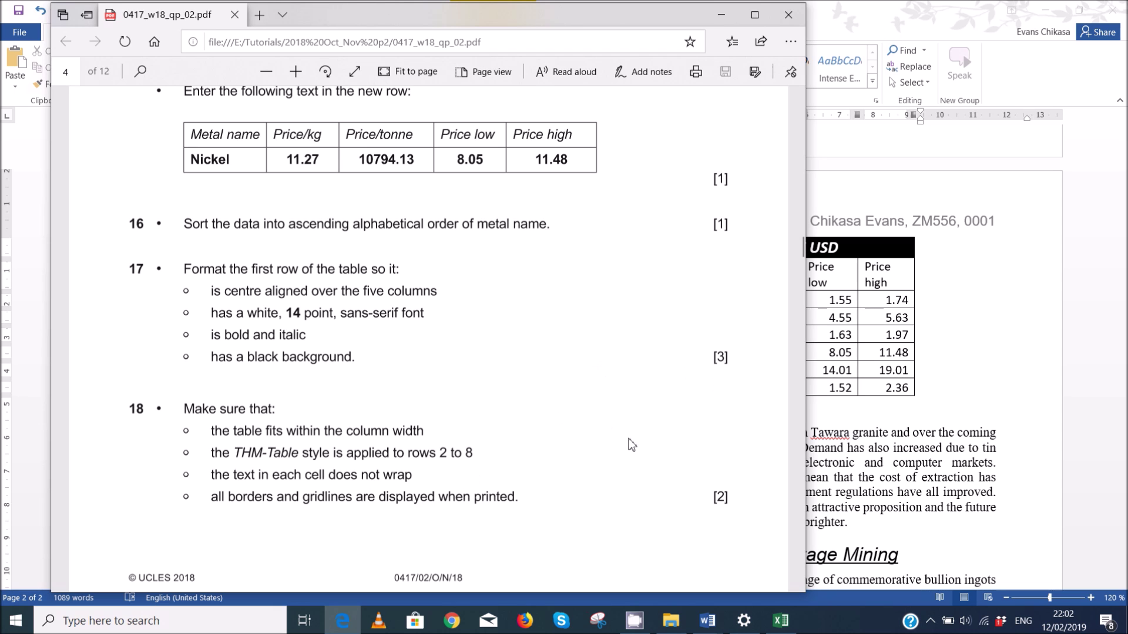
{"action": "left_click", "coordinate": [883, 320]}
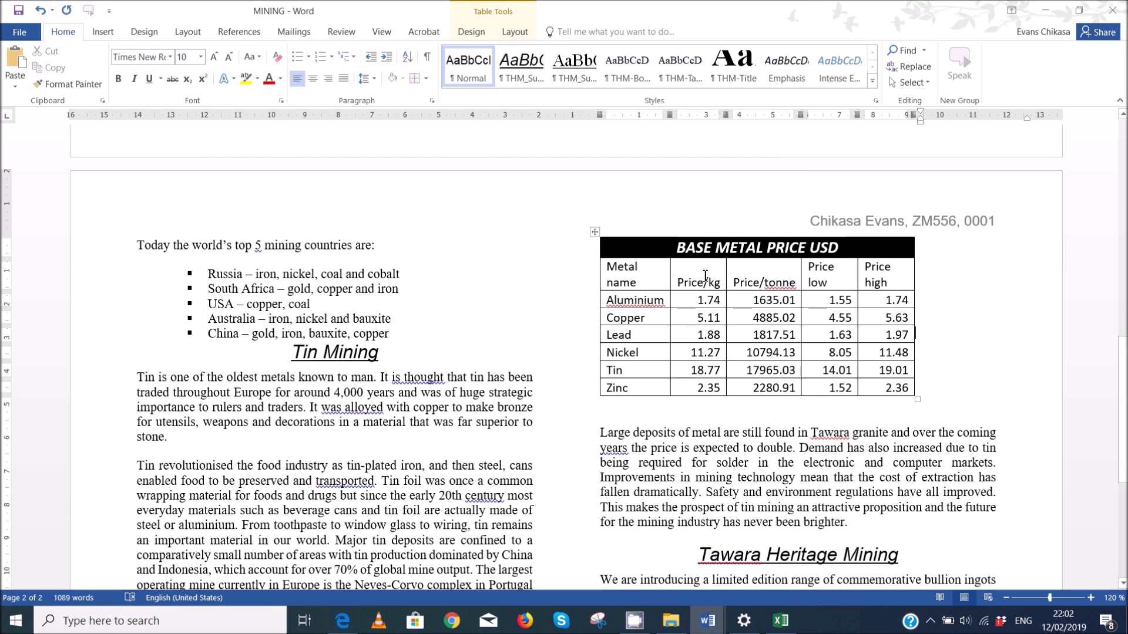
- AutoFit the price table columns so each header fits one line, and stretch the black title cell across the table
{"action": "left_click", "coordinate": [595, 232]}
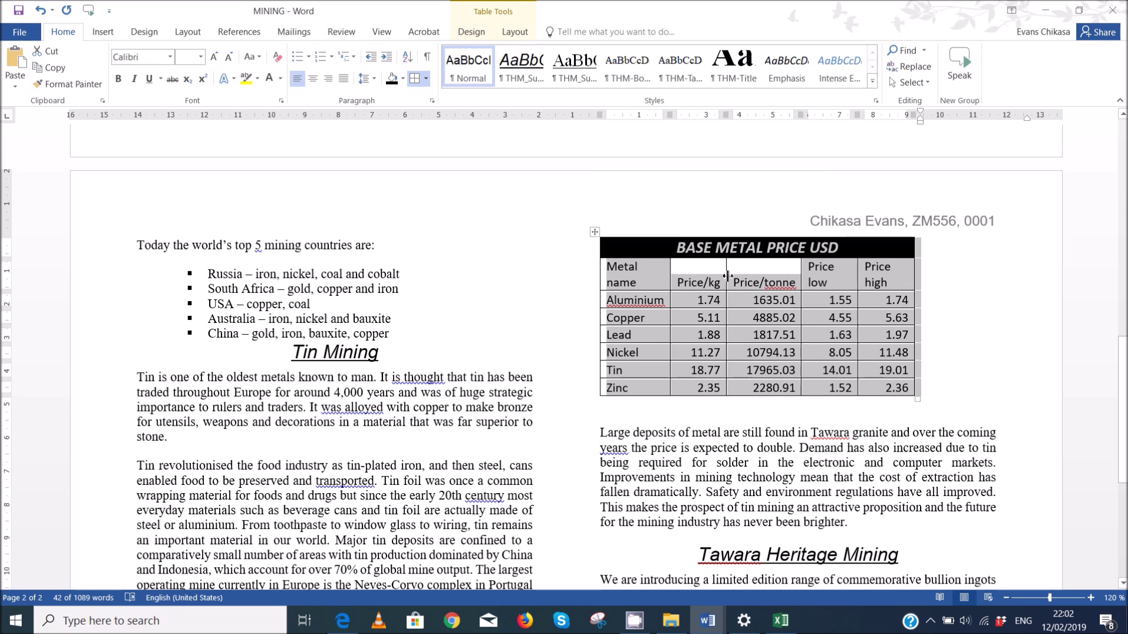
{"action": "double_click", "coordinate": [727, 275]}
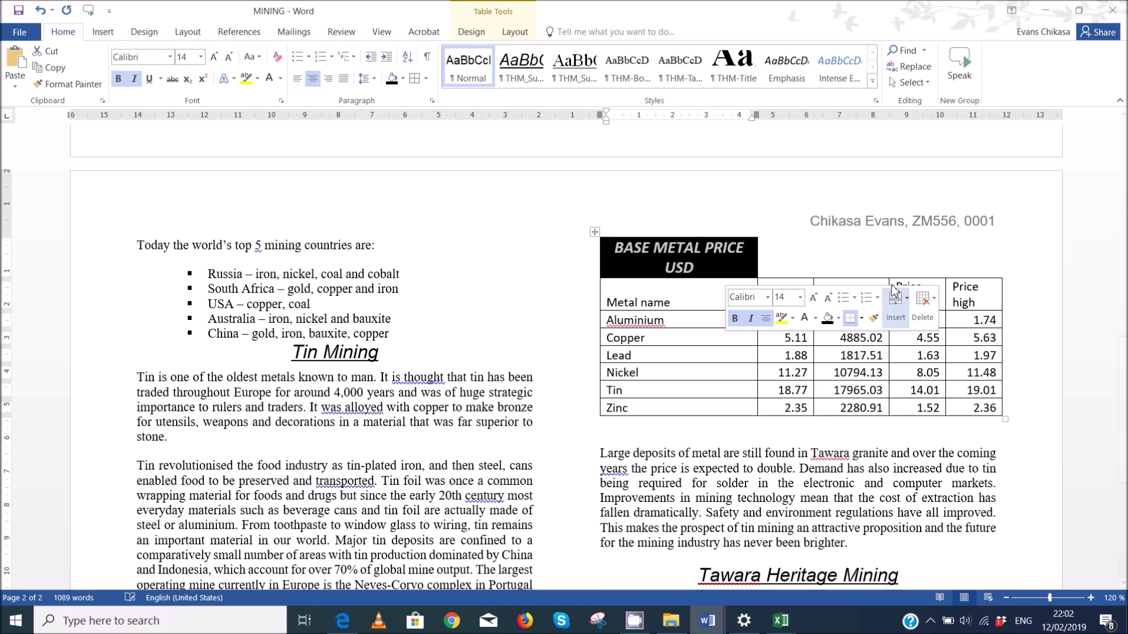
{"action": "double_click", "coordinate": [759, 262]}
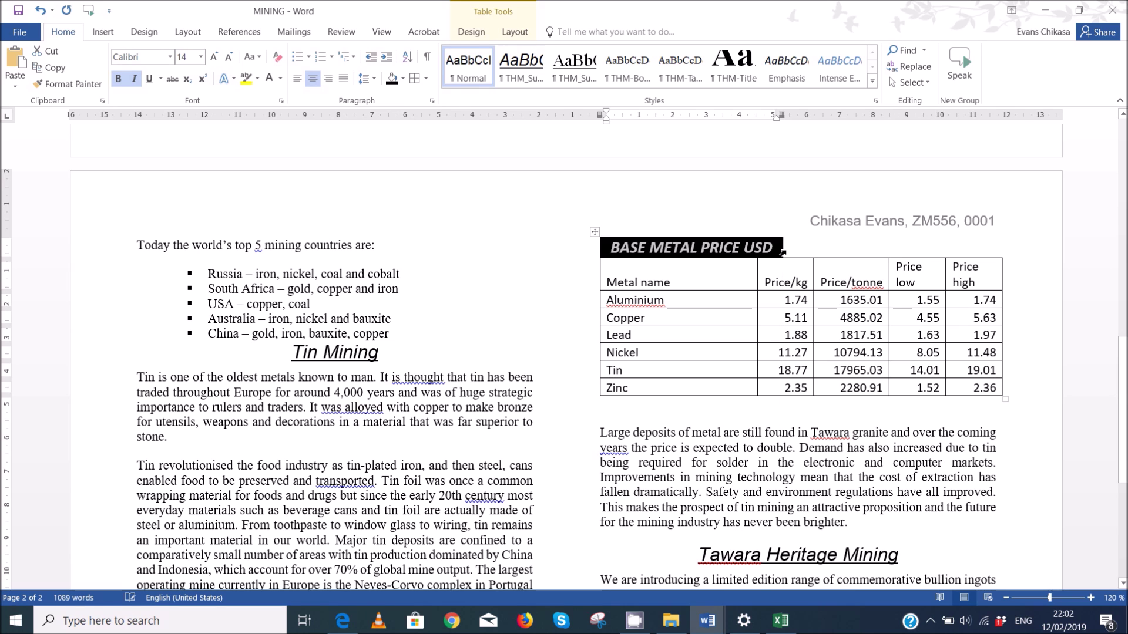
{"action": "left_click_drag", "start_coordinate": [781, 252], "coordinate": [1001, 244]}
{"action": "left_click", "coordinate": [1006, 318]}
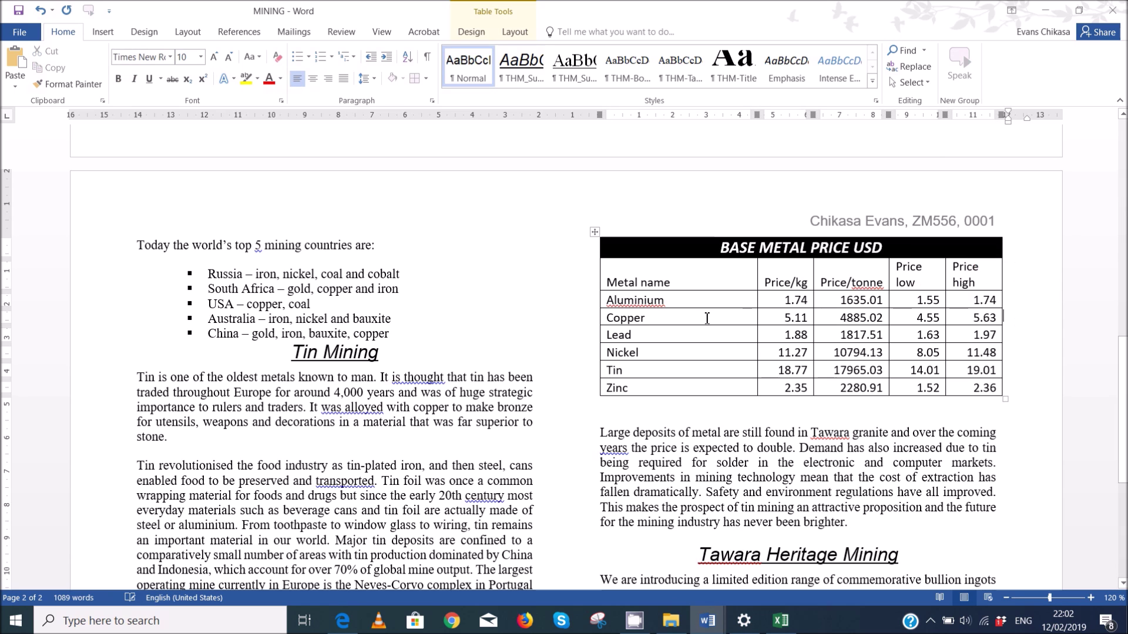
{"action": "double_click", "coordinate": [758, 273]}
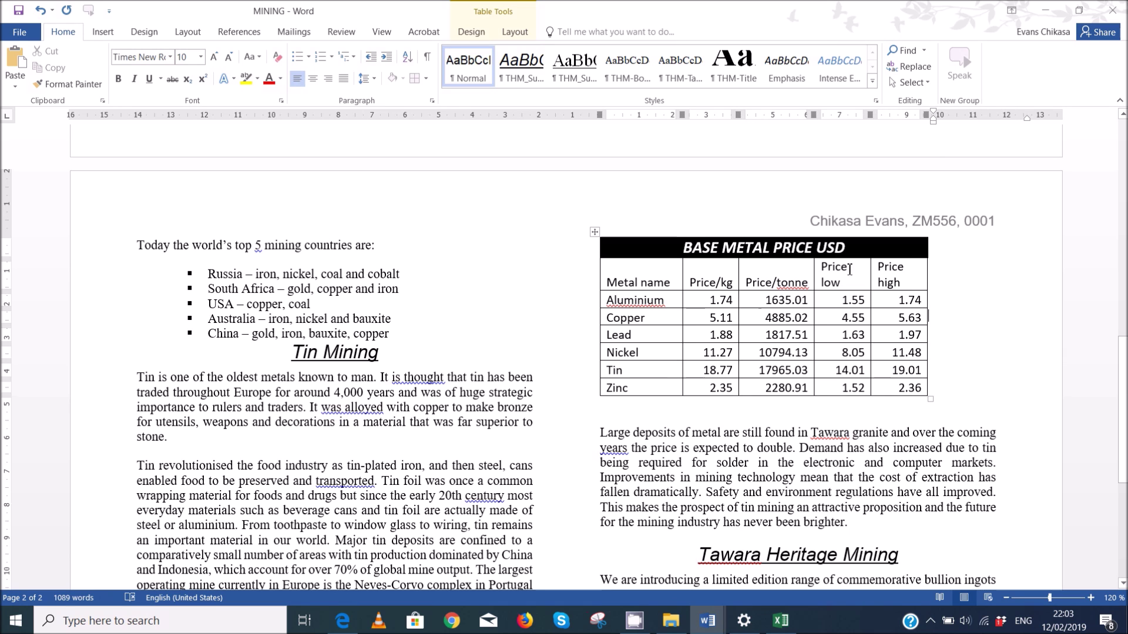
{"action": "double_click", "coordinate": [873, 271]}
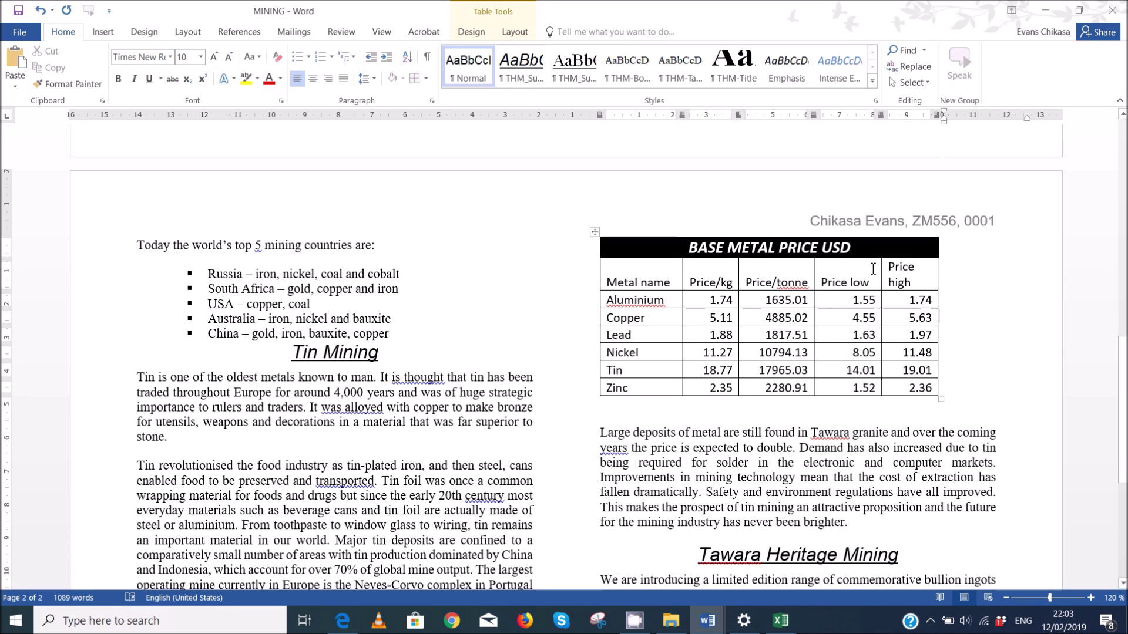
{"action": "double_click", "coordinate": [939, 271]}
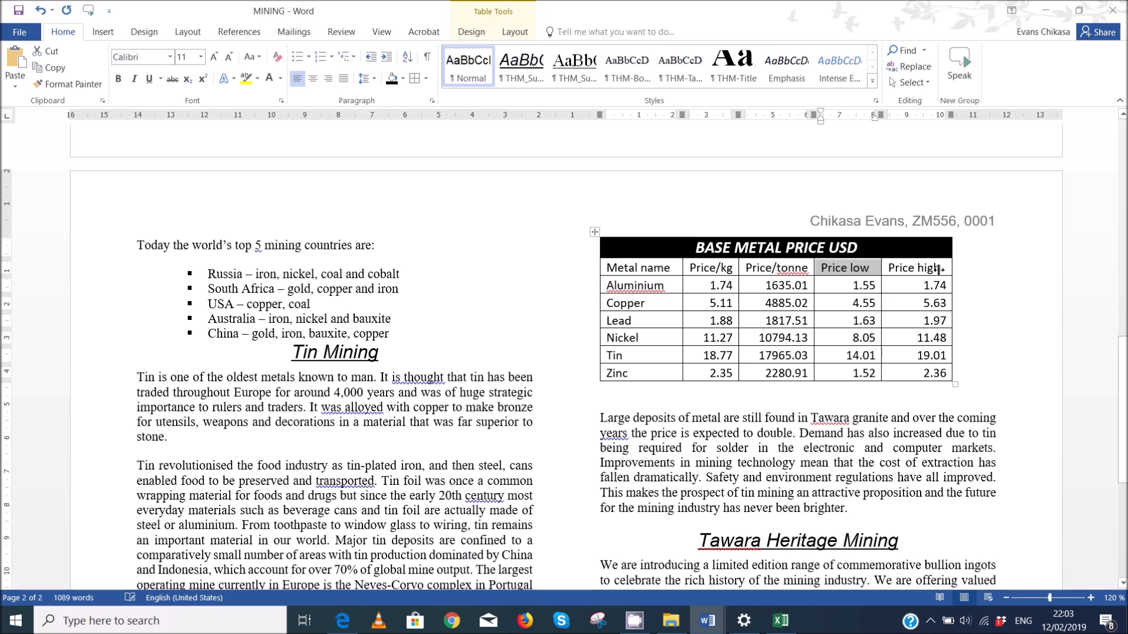
{"action": "left_click", "coordinate": [800, 284]}
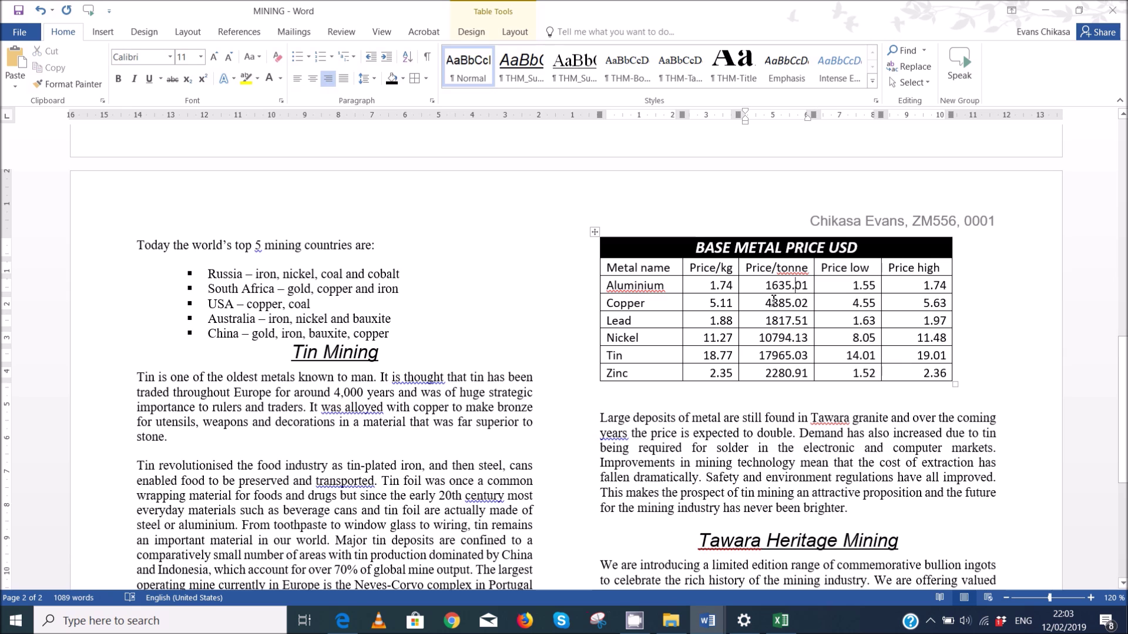
- Try rejoining the split word 'place', undoing the deletion that broke the columns
{"action": "scroll", "coordinate": [527, 428], "scroll_direction": "down", "scroll_amount": 5}
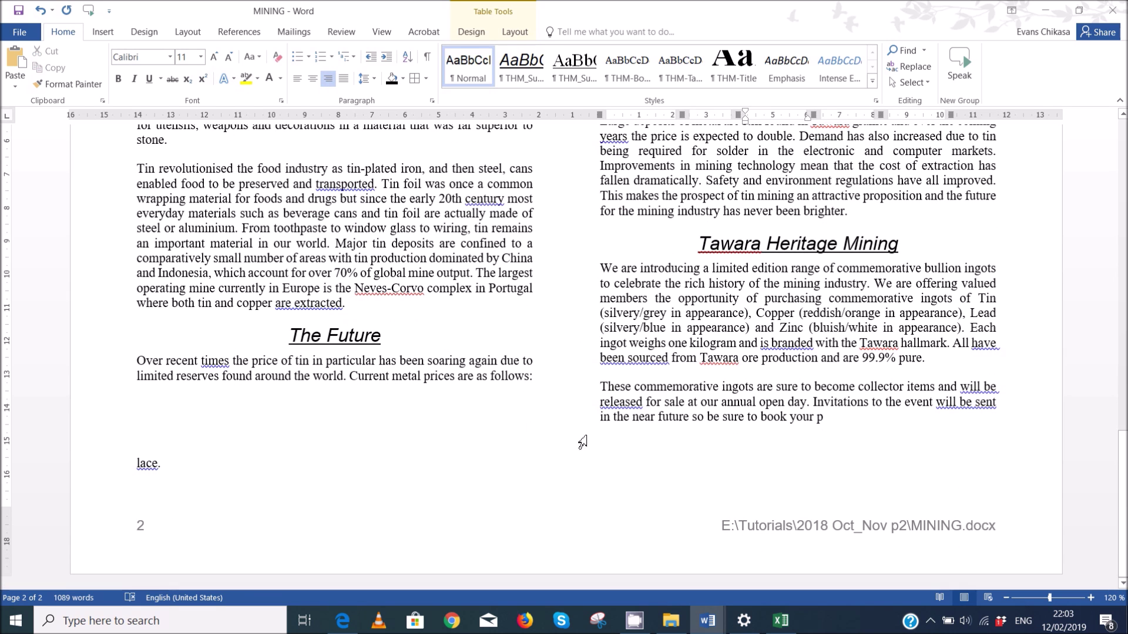
{"action": "left_click", "coordinate": [842, 428]}
{"action": "key", "text": "Delete"}
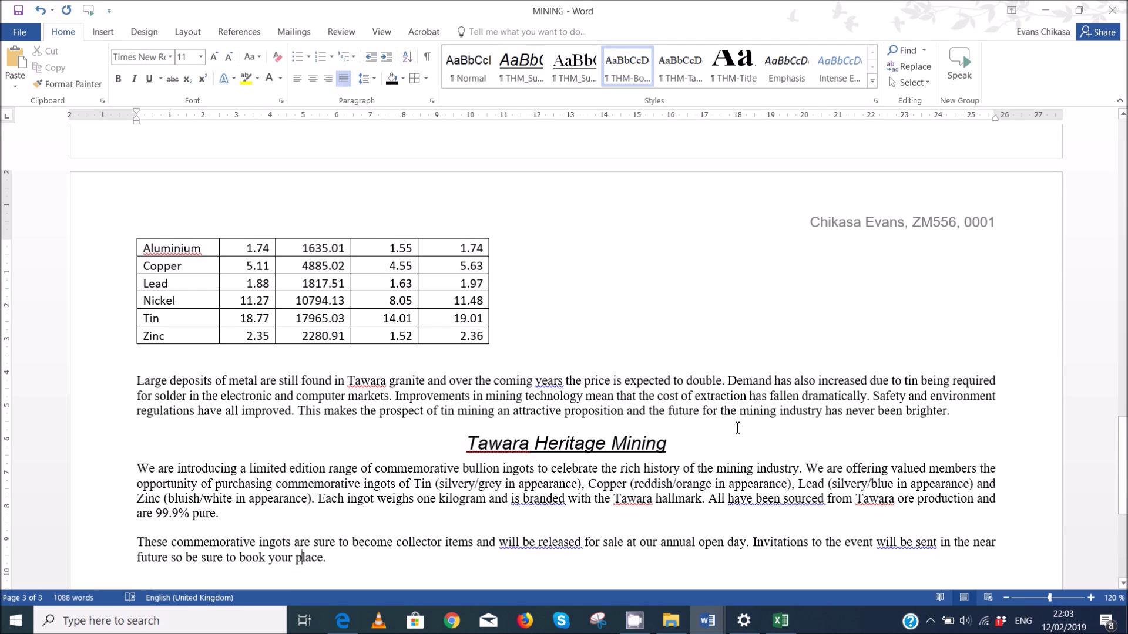
{"action": "key", "text": "ctrl+z"}
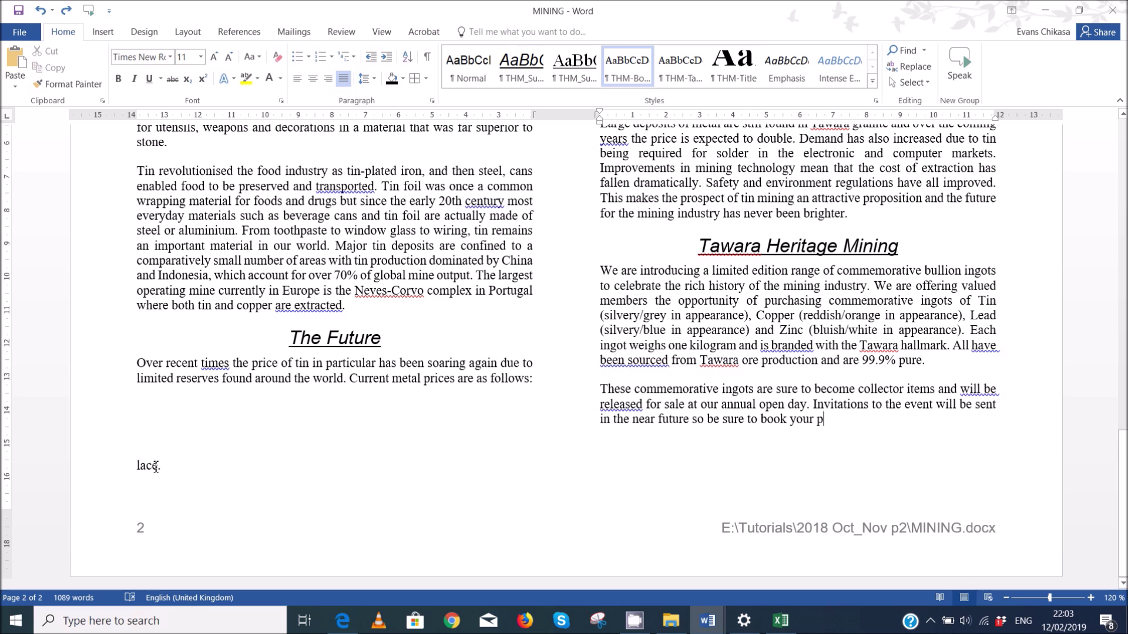
{"action": "left_click", "coordinate": [142, 464]}
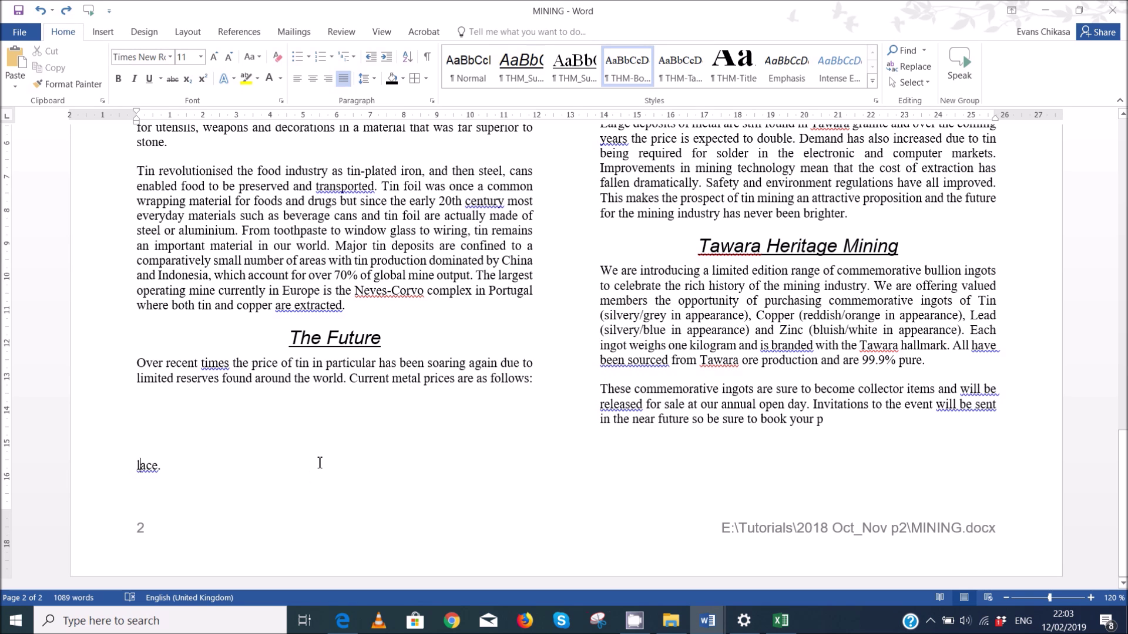
- Scroll back over the table and return to the exam paper in Edge
{"action": "scroll", "coordinate": [322, 466], "scroll_direction": "up", "scroll_amount": 1}
{"action": "scroll", "coordinate": [324, 473], "scroll_direction": "up", "scroll_amount": 4}
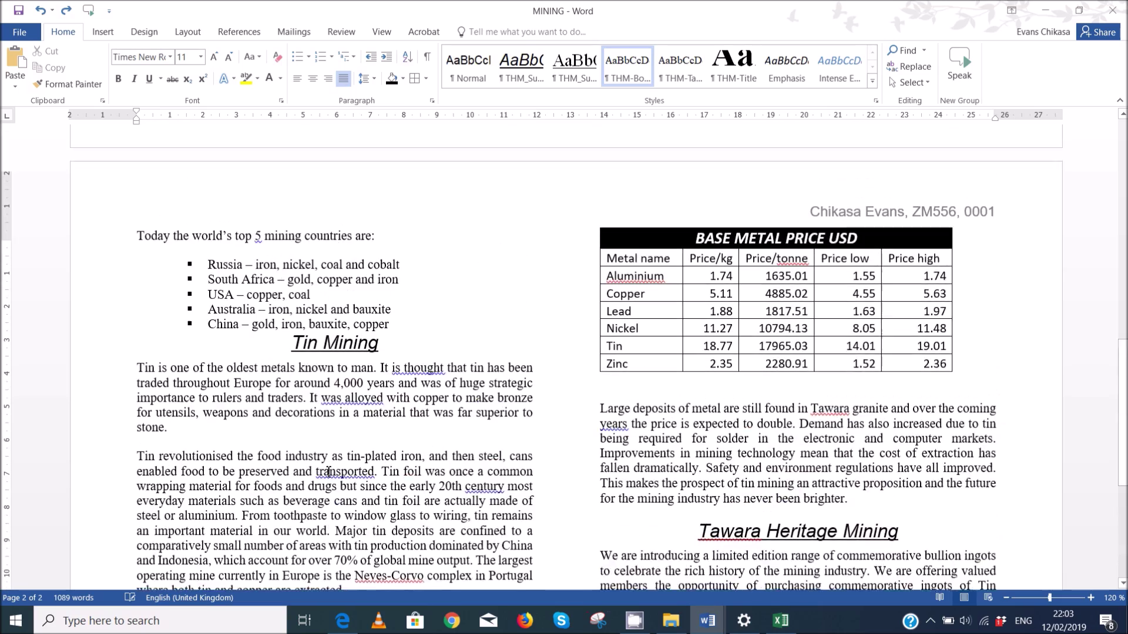
{"action": "scroll", "coordinate": [326, 473], "scroll_direction": "down", "scroll_amount": 4}
{"action": "scroll", "coordinate": [329, 474], "scroll_direction": "up", "scroll_amount": 3}
{"action": "scroll", "coordinate": [329, 474], "scroll_direction": "down", "scroll_amount": 4}
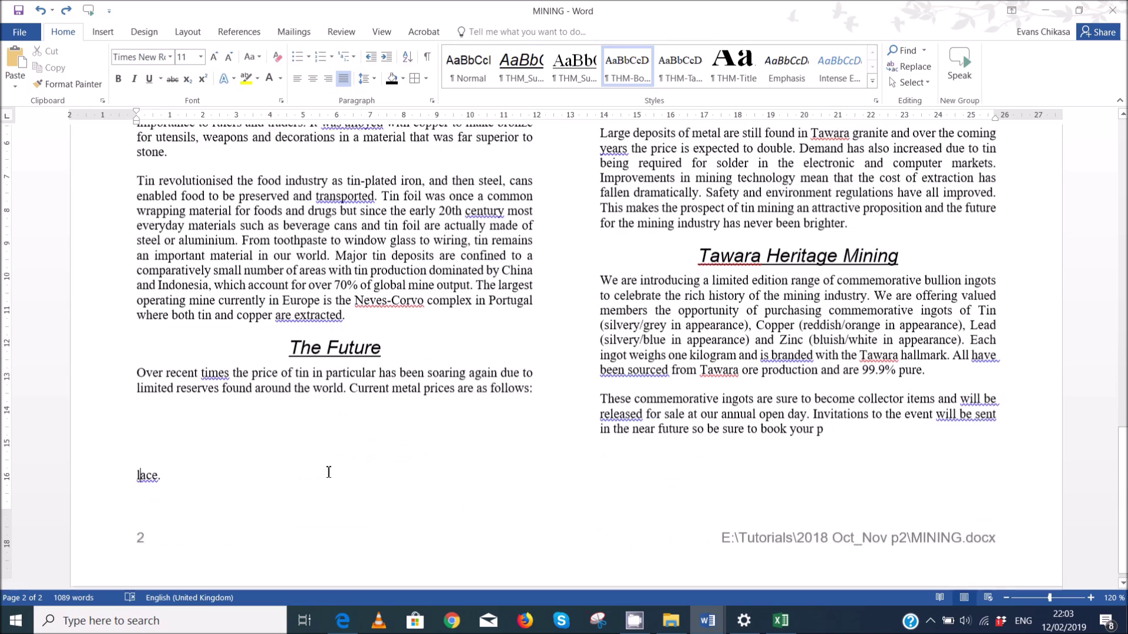
{"action": "mouse_move", "coordinate": [343, 621]}
{"action": "left_click", "coordinate": [351, 572]}
- Read questions 19–20, then put the cursor at the start of the Tawara Mining paragraph in MINING
{"action": "scroll", "coordinate": [267, 470], "scroll_direction": "down", "scroll_amount": 6}
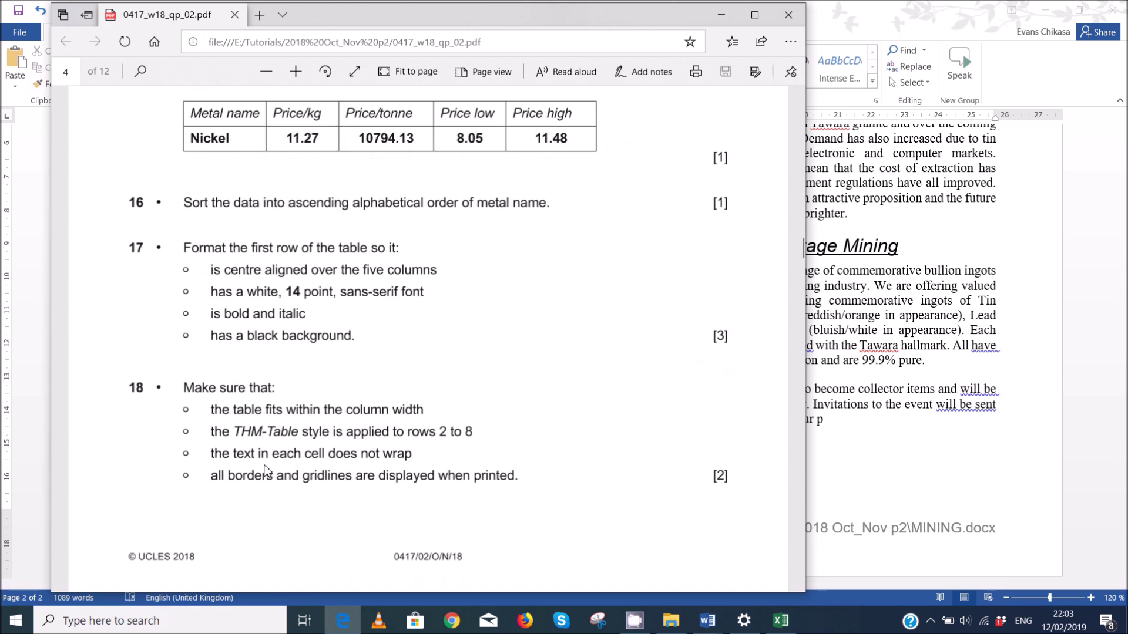
{"action": "scroll", "coordinate": [312, 448], "scroll_direction": "down", "scroll_amount": 3}
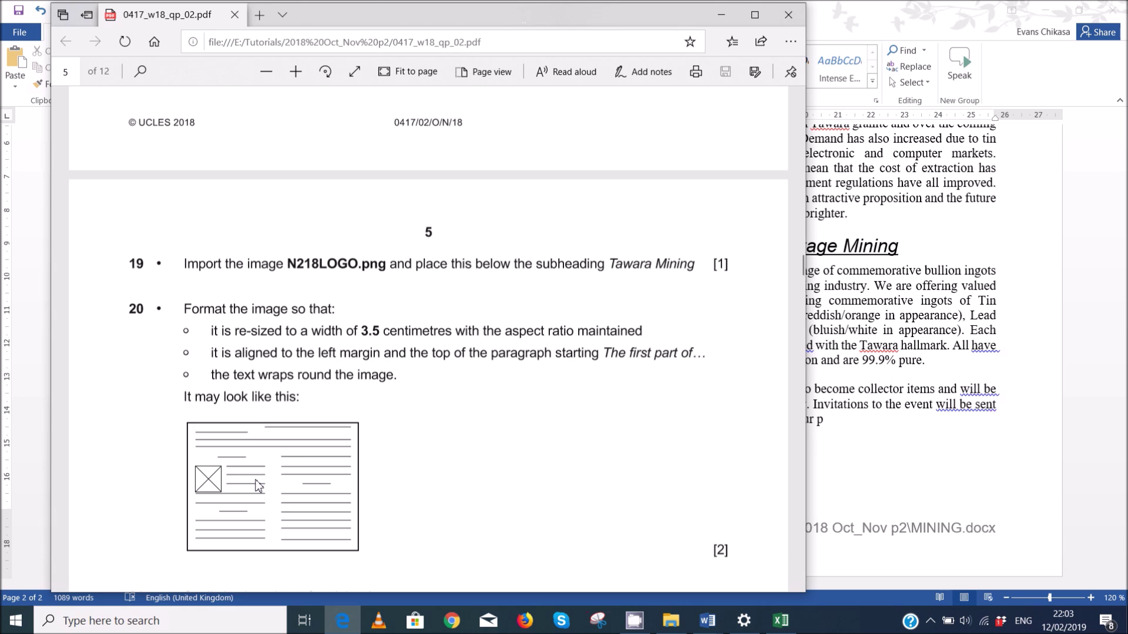
{"action": "left_click", "coordinate": [875, 276]}
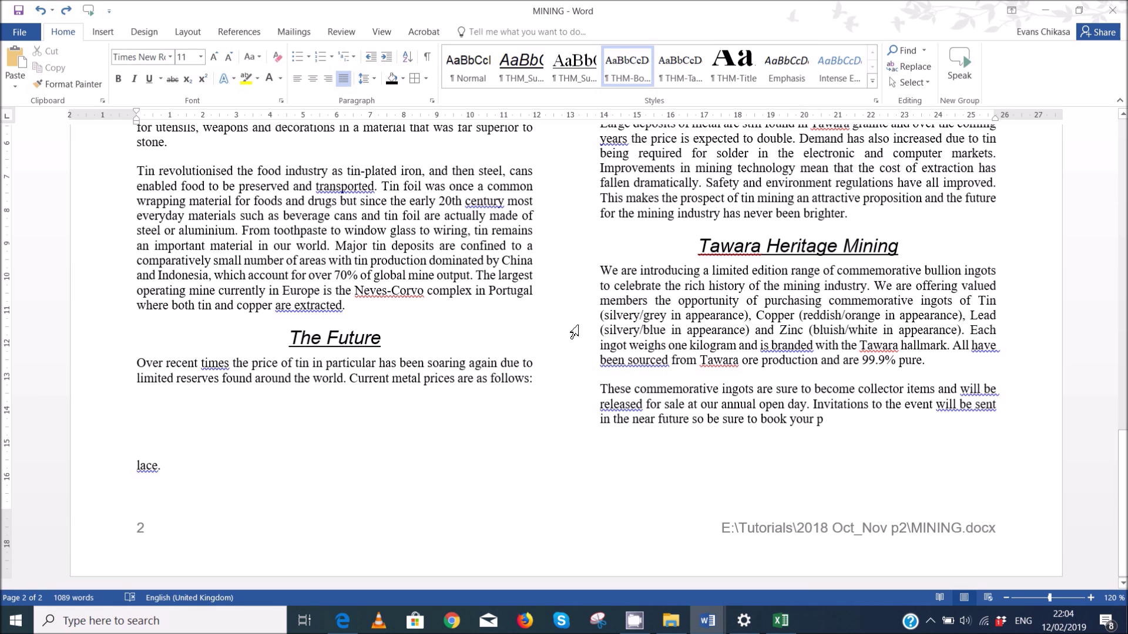
{"action": "scroll", "coordinate": [573, 332], "scroll_direction": "up", "scroll_amount": 20}
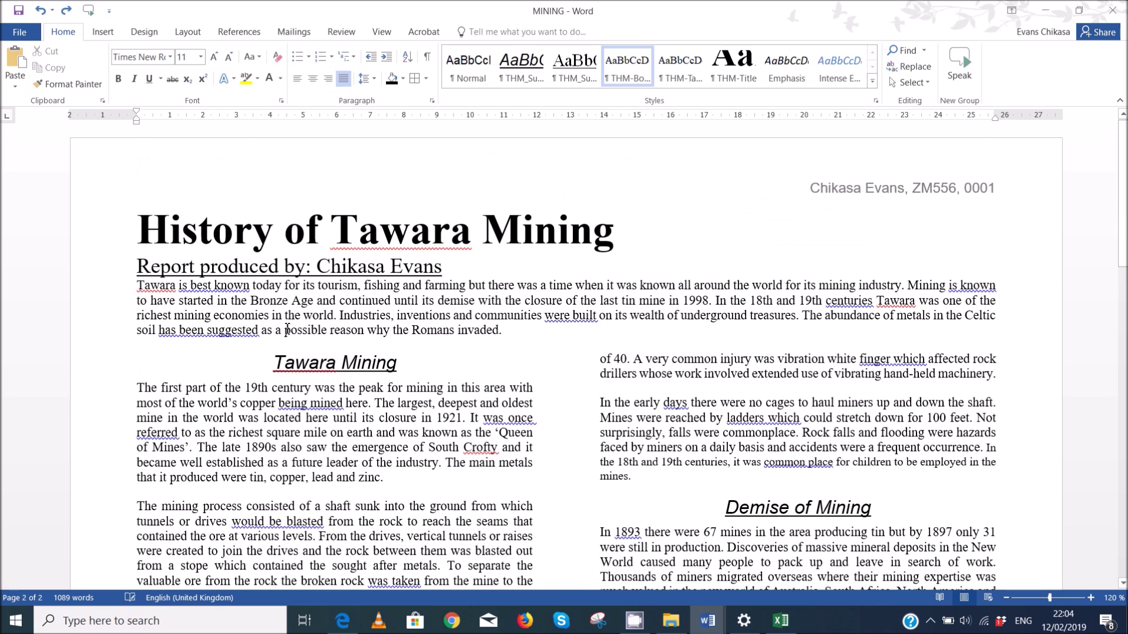
{"action": "left_click", "coordinate": [140, 386]}
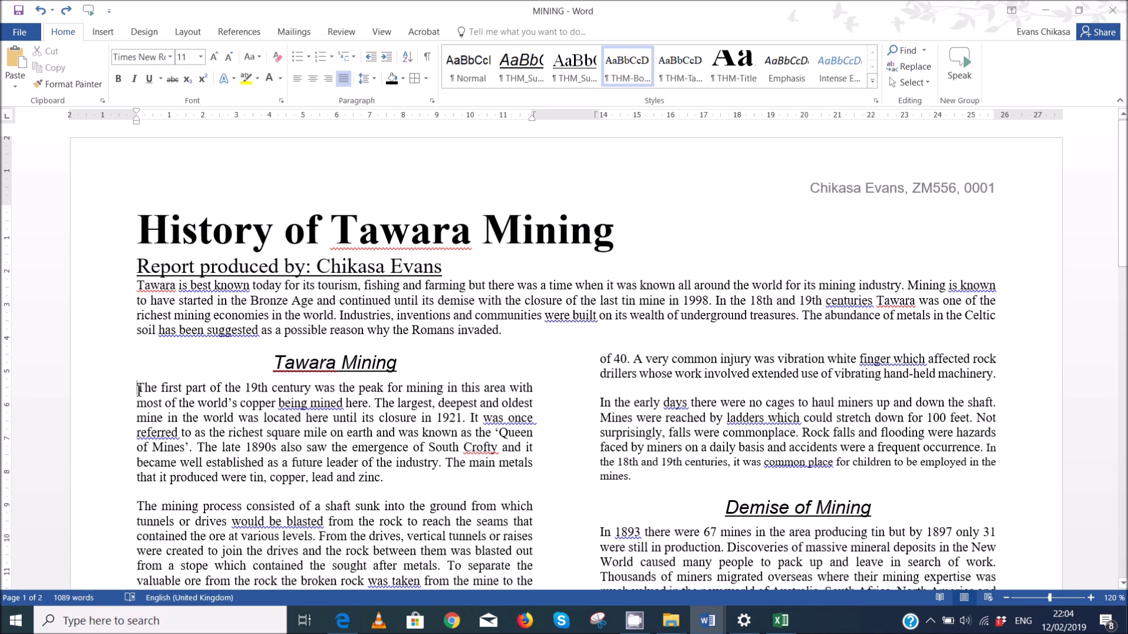
- Insert N218LOGO from the 2018 Oct_Nov p2 folder at the Tawara Mining paragraph
{"action": "left_click", "coordinate": [105, 37]}
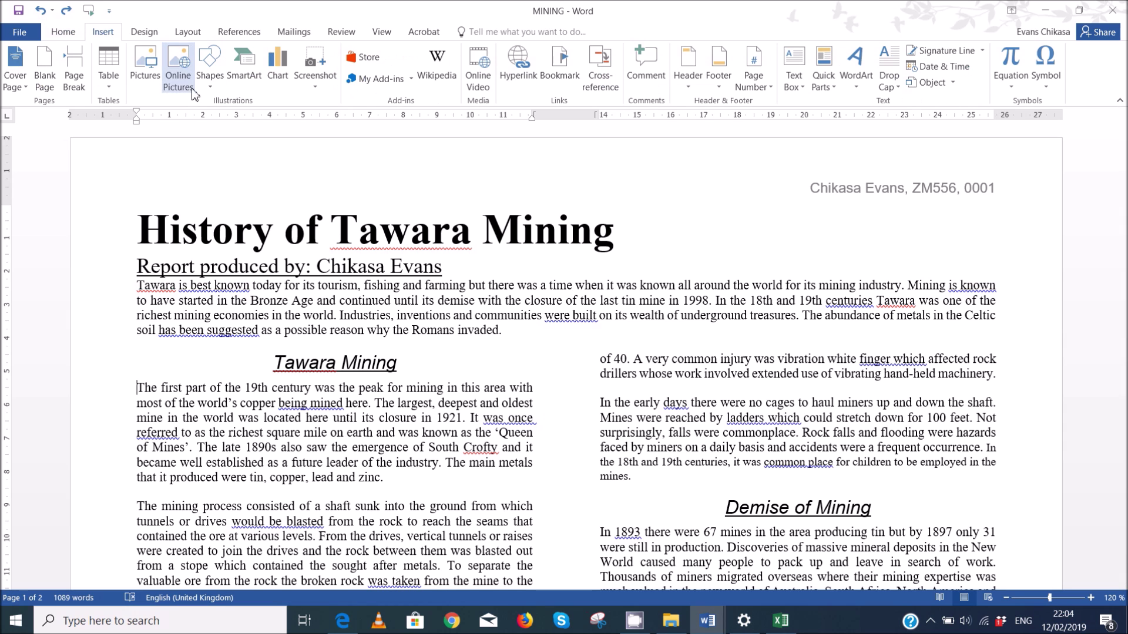
{"action": "left_click", "coordinate": [145, 65]}
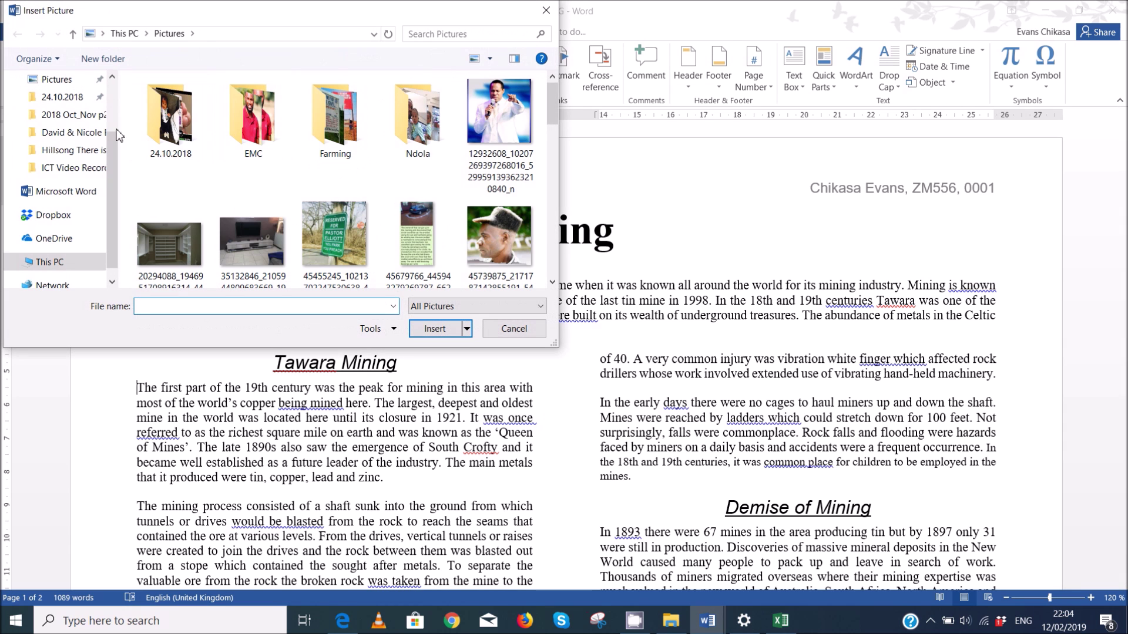
{"action": "left_click", "coordinate": [85, 115]}
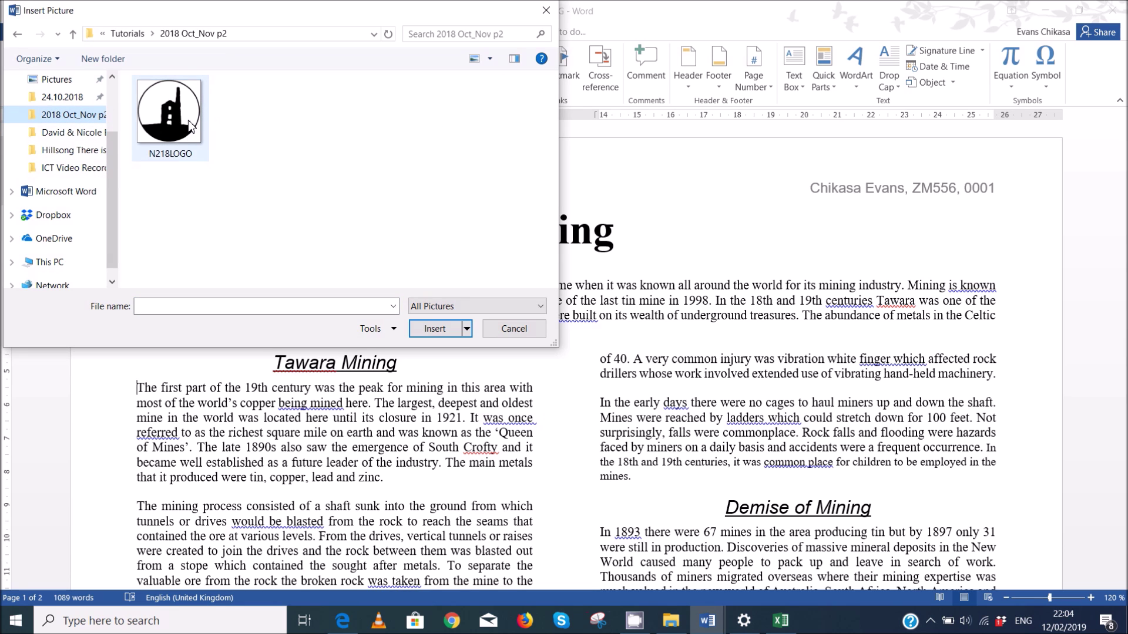
{"action": "left_click", "coordinate": [345, 627]}
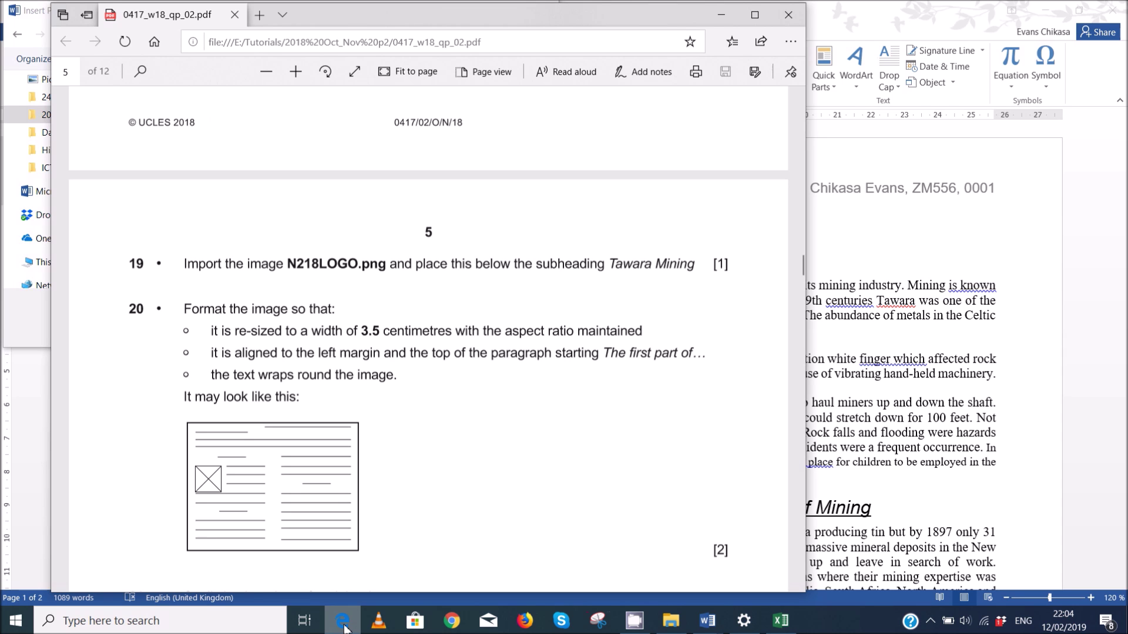
{"action": "left_click", "coordinate": [344, 623]}
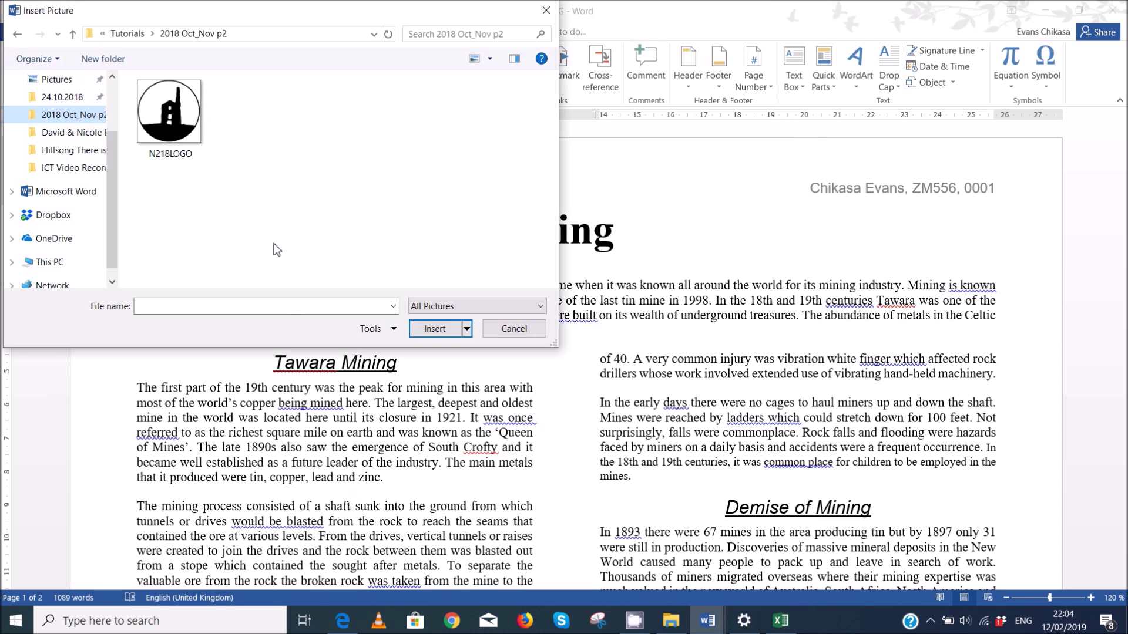
{"action": "left_click", "coordinate": [202, 142]}
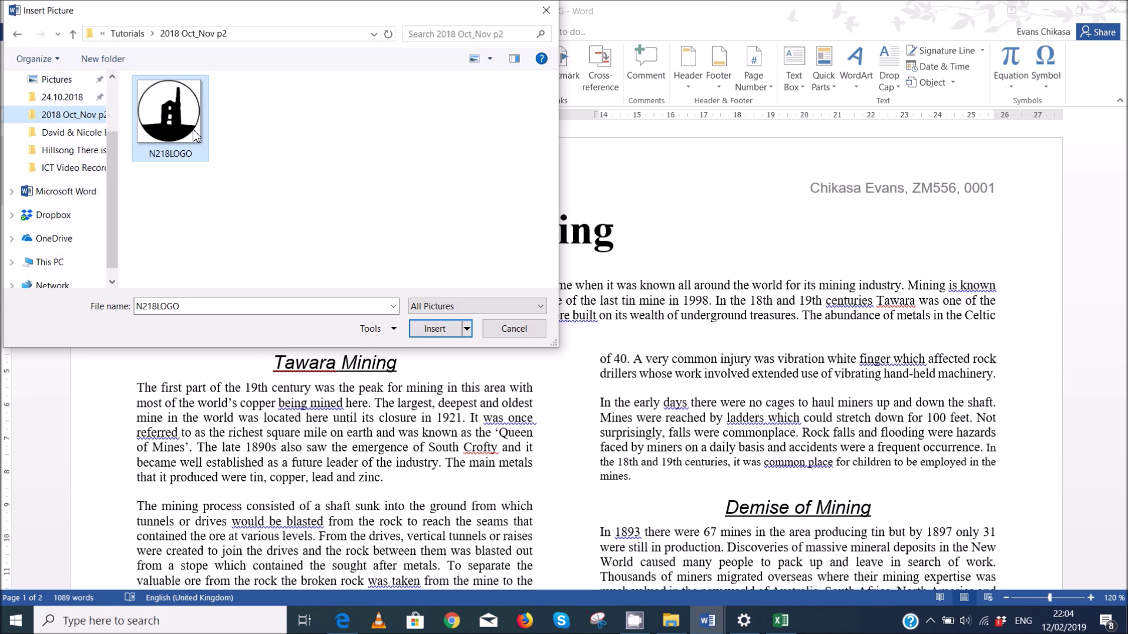
{"action": "left_click", "coordinate": [433, 328]}
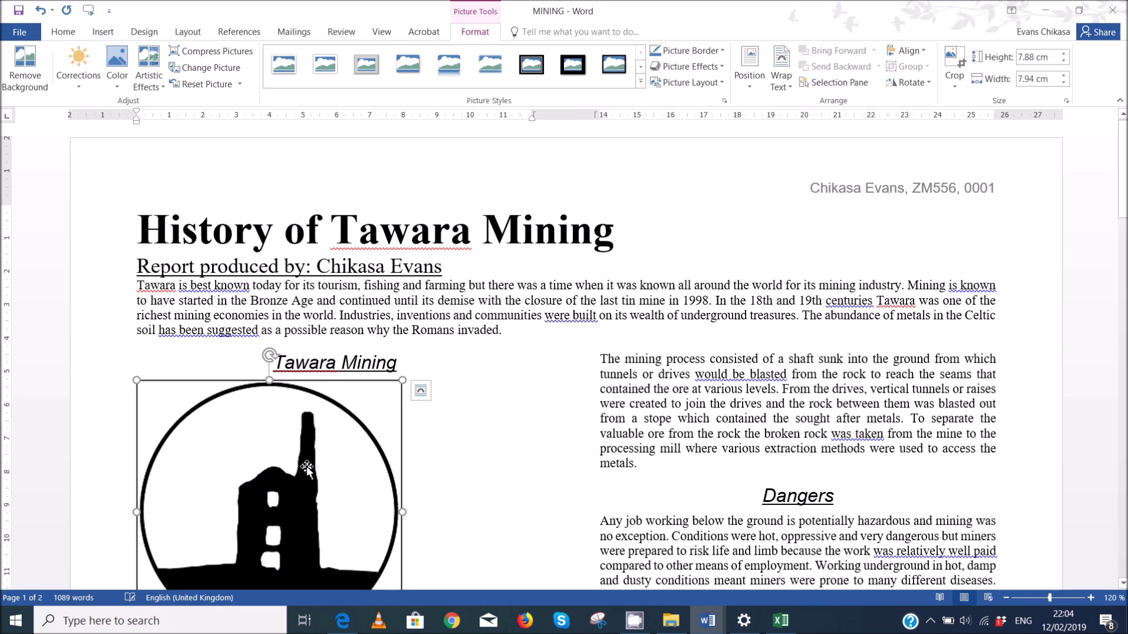
- Set the logo's text wrapping to Square and recheck the exam paper's instructions
{"action": "right_click", "coordinate": [297, 432]}
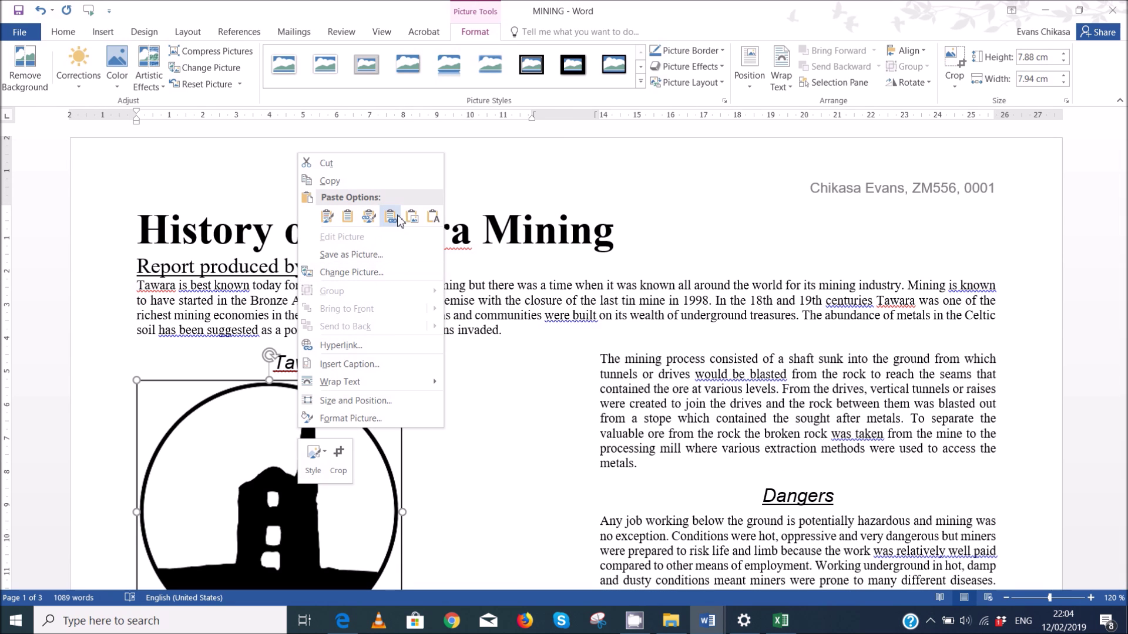
{"action": "mouse_move", "coordinate": [353, 381]}
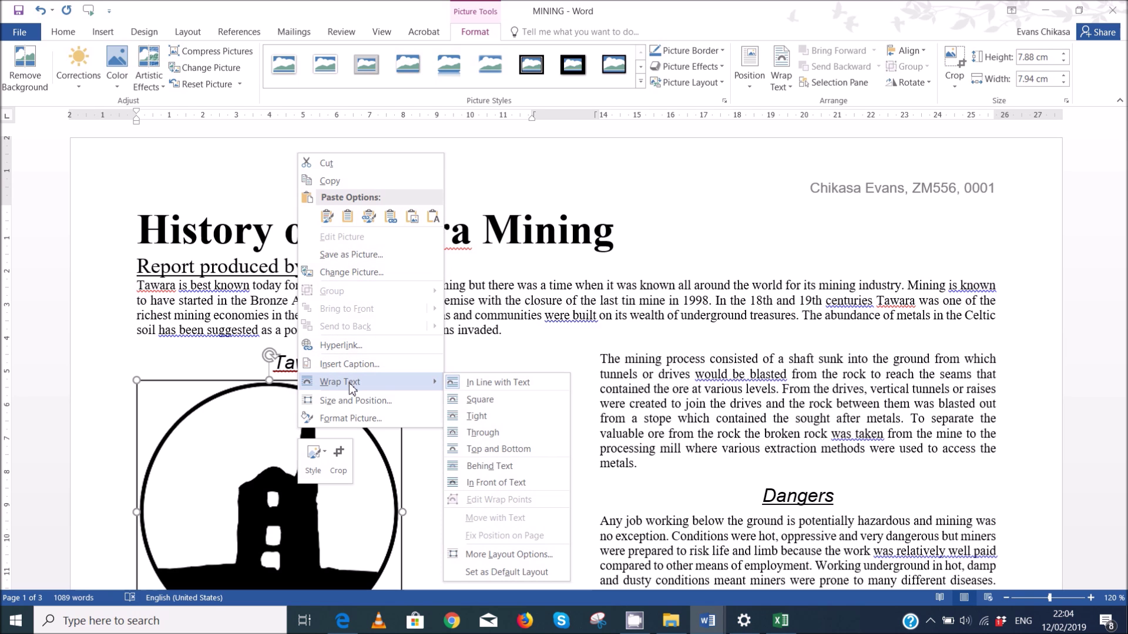
{"action": "left_click", "coordinate": [477, 399]}
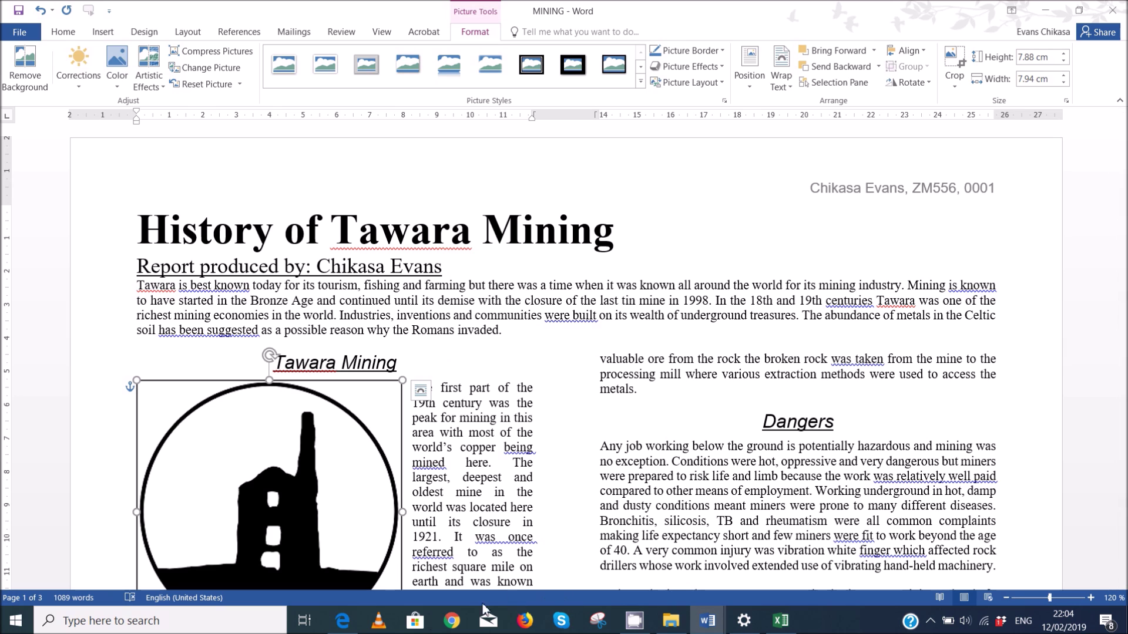
{"action": "left_click", "coordinate": [340, 624]}
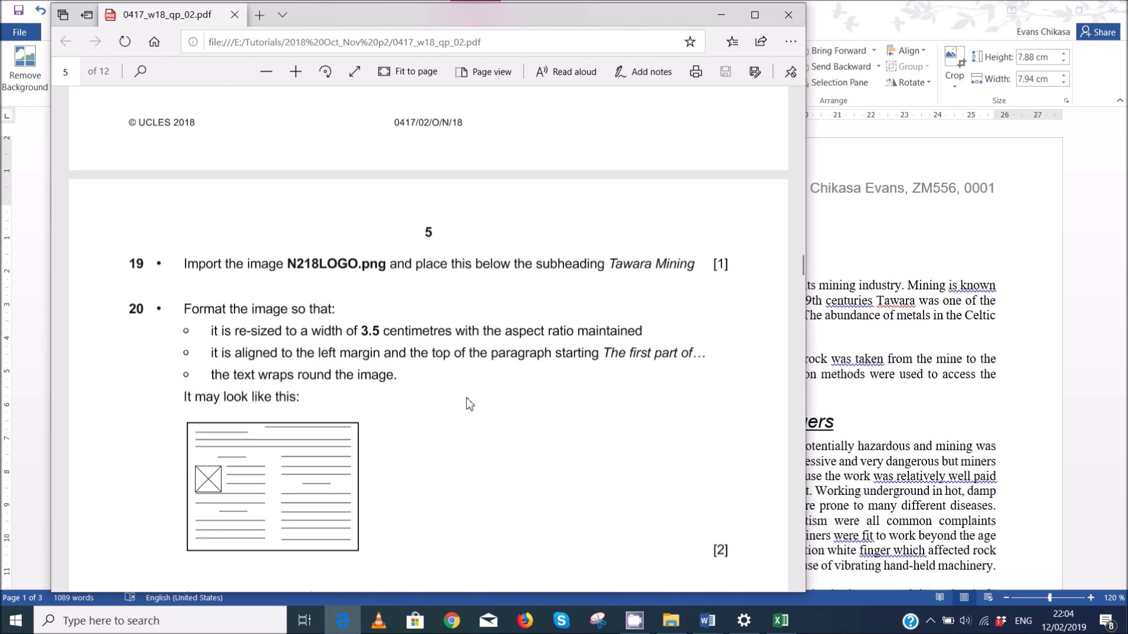
{"action": "mouse_move", "coordinate": [707, 620]}
{"action": "left_click", "coordinate": [611, 573]}
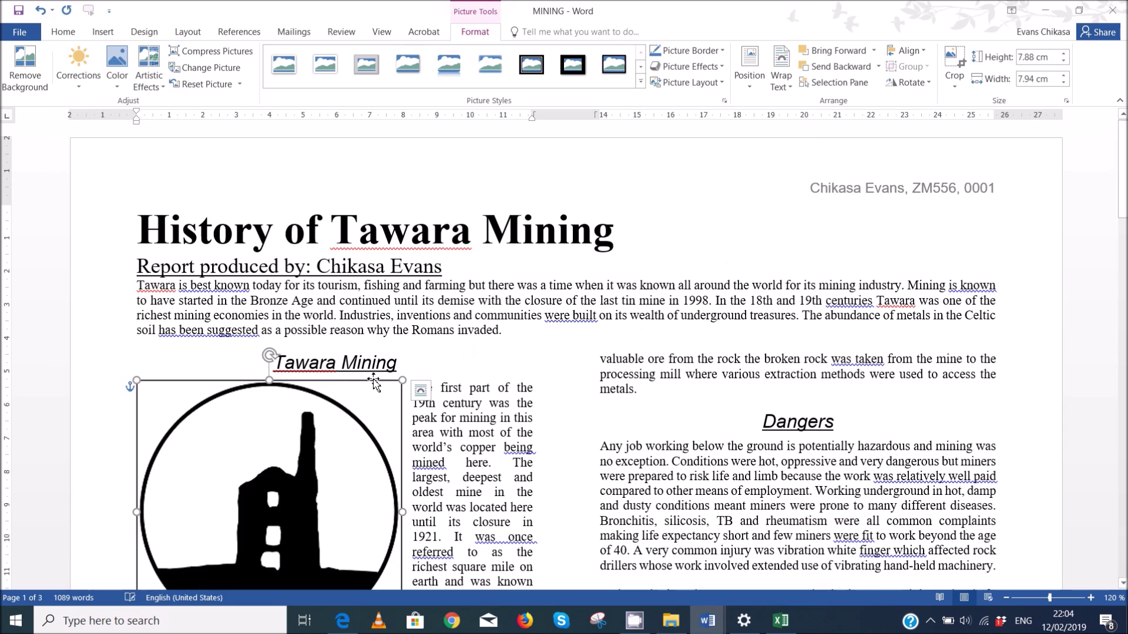
- Resize the logo to 3.5 cm wide in Size and Position, keeping its aspect ratio locked
{"action": "right_click", "coordinate": [286, 428]}
{"action": "left_click", "coordinate": [350, 399]}
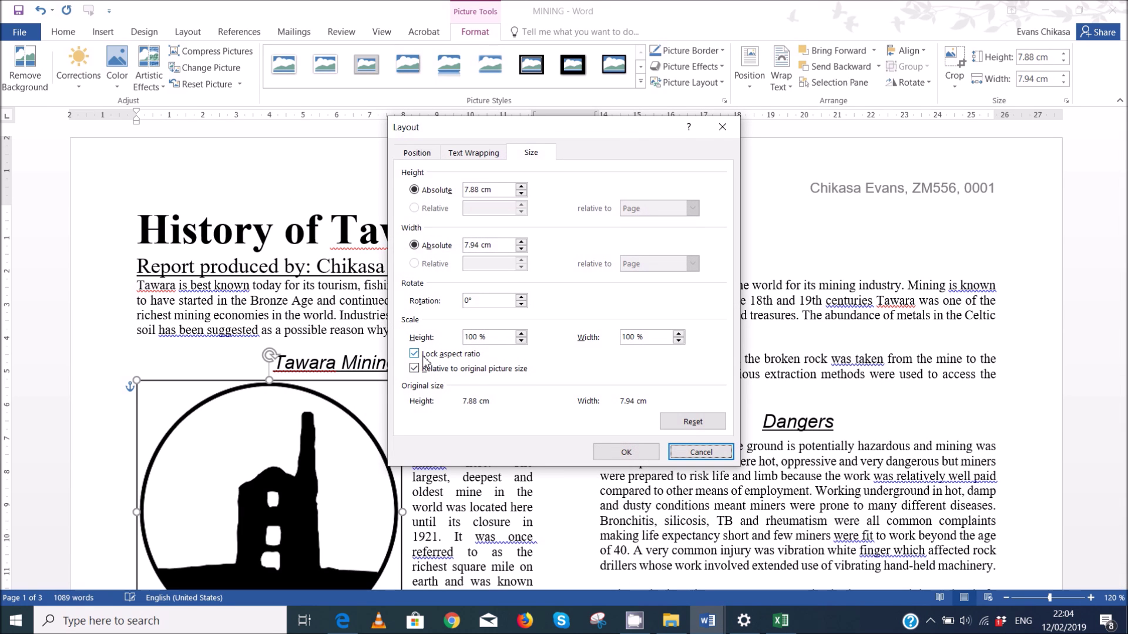
{"action": "left_click", "coordinate": [335, 625]}
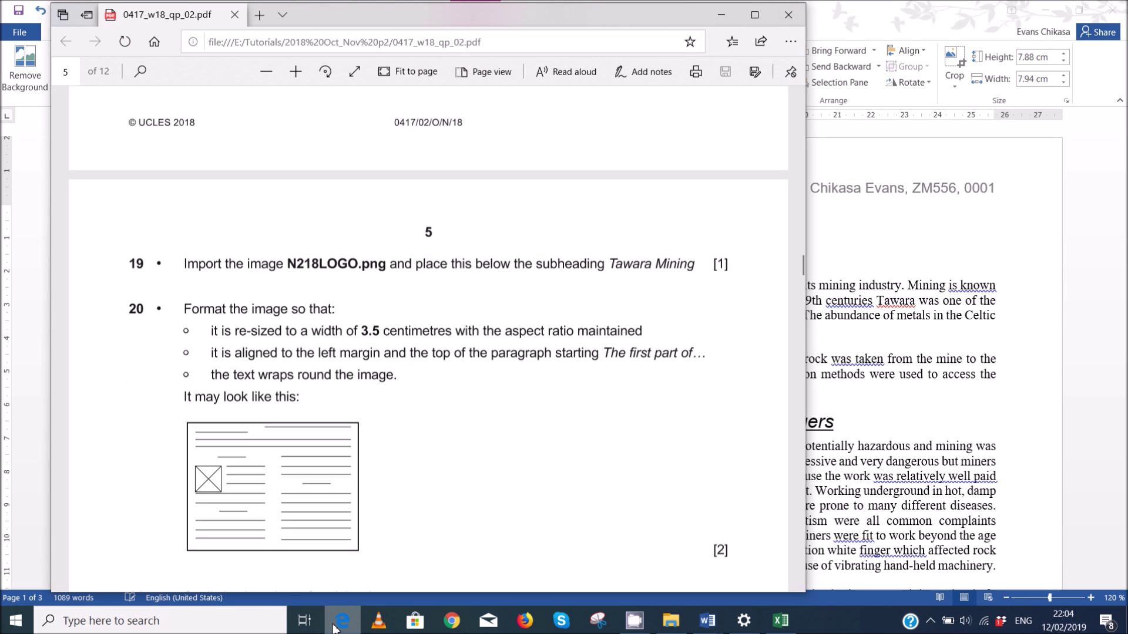
{"action": "left_click", "coordinate": [336, 622]}
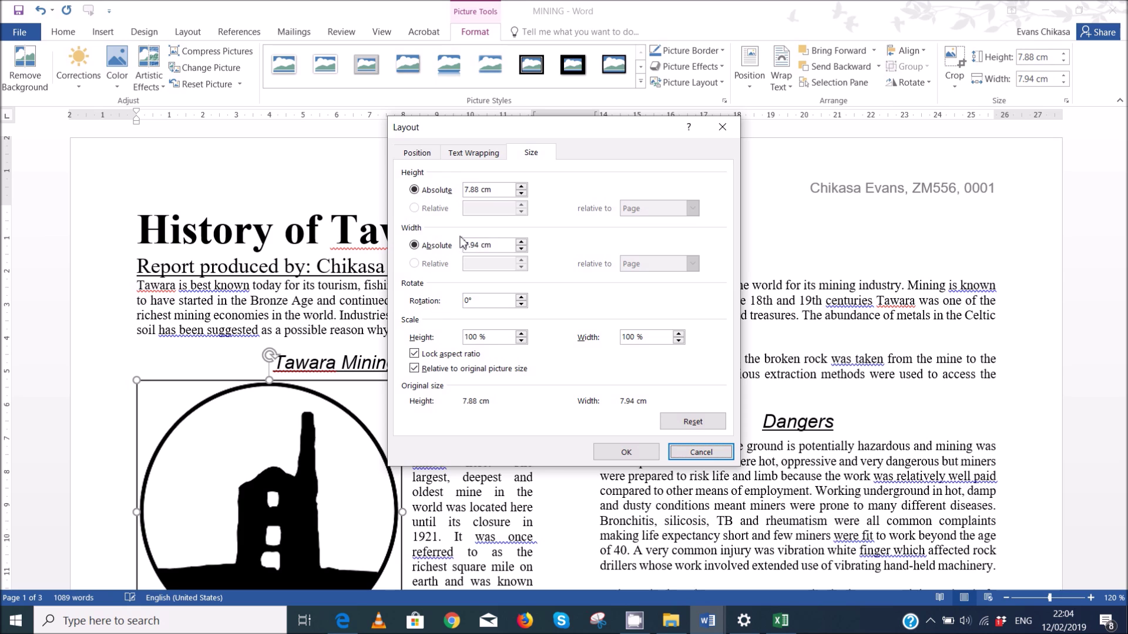
{"action": "left_click_drag", "start_coordinate": [497, 245], "coordinate": [417, 247]}
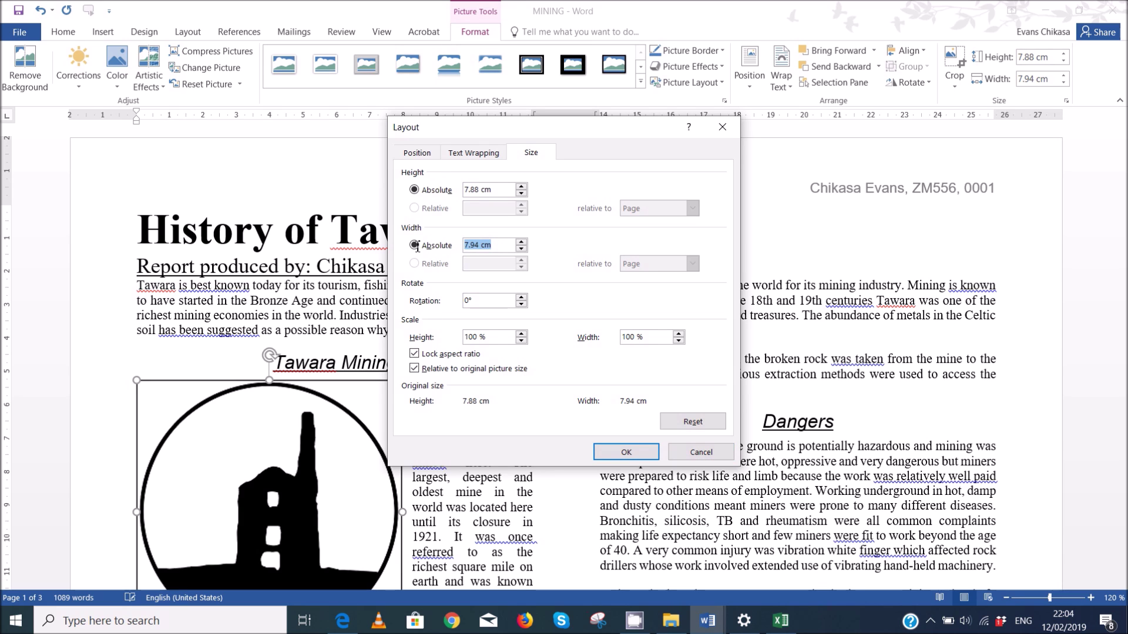
{"action": "type", "text": "3.5"}
{"action": "left_click", "coordinate": [618, 457]}
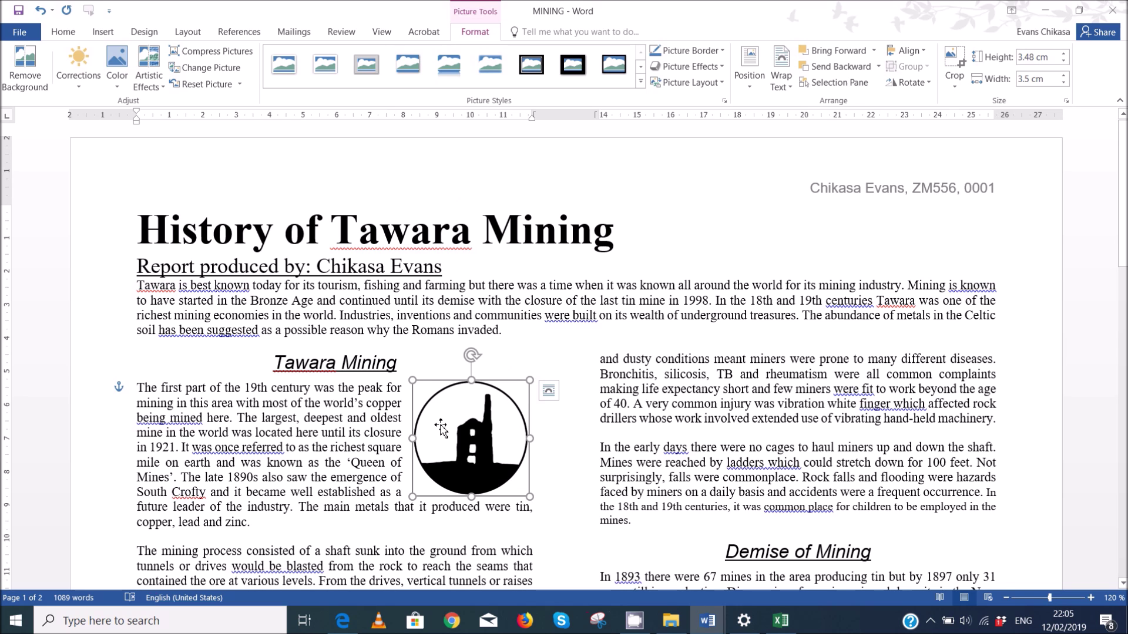
- Drag the logo to the left margin, level with the top of the 'The first part of' paragraph
{"action": "mouse_move", "coordinate": [342, 621]}
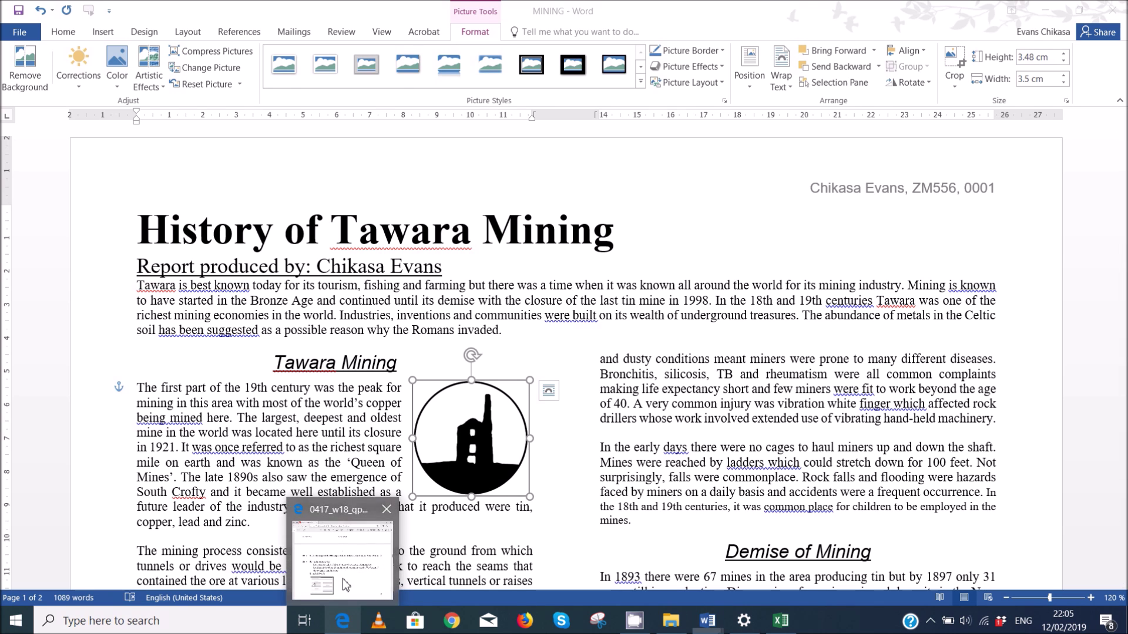
{"action": "left_click", "coordinate": [358, 558]}
{"action": "left_click", "coordinate": [329, 624]}
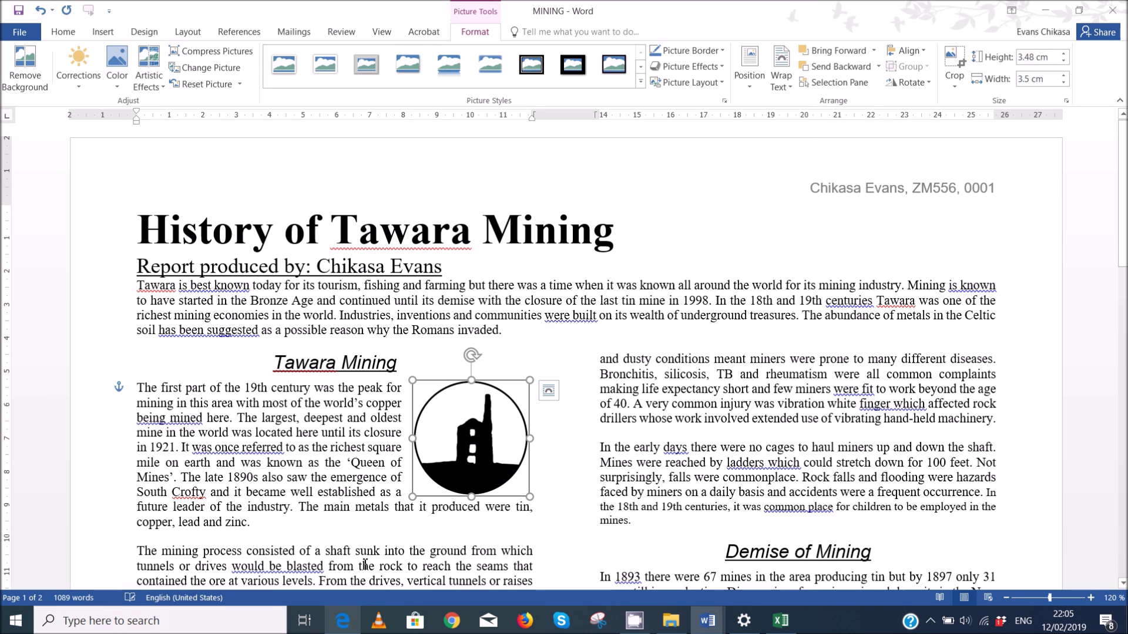
{"action": "left_click_drag", "start_coordinate": [250, 429], "coordinate": [192, 442]}
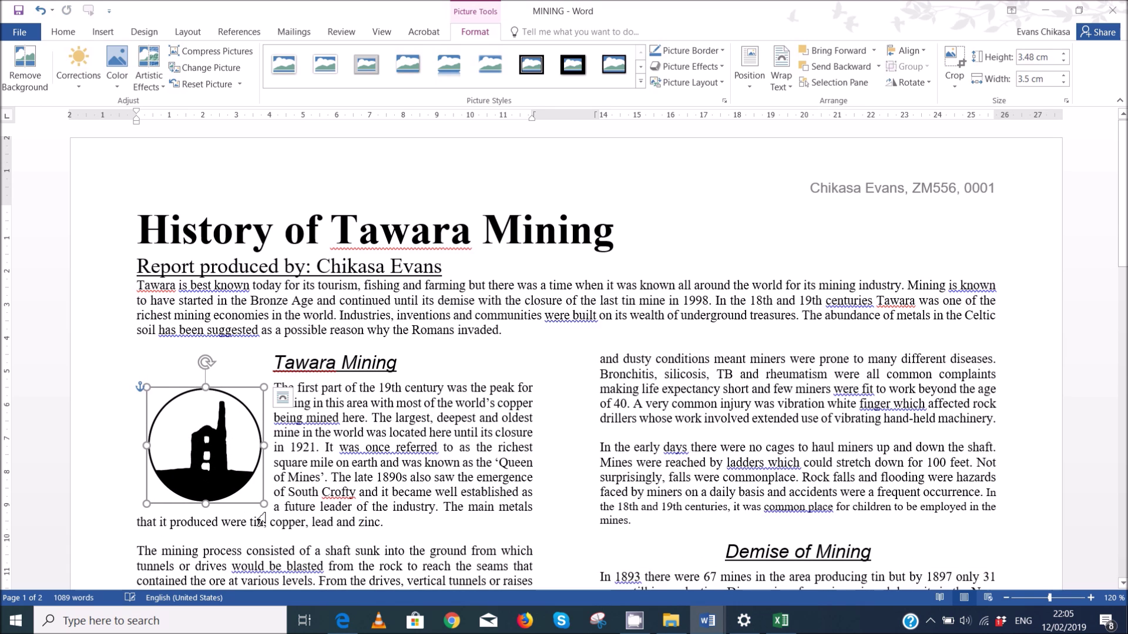
{"action": "left_click_drag", "start_coordinate": [226, 462], "coordinate": [214, 451]}
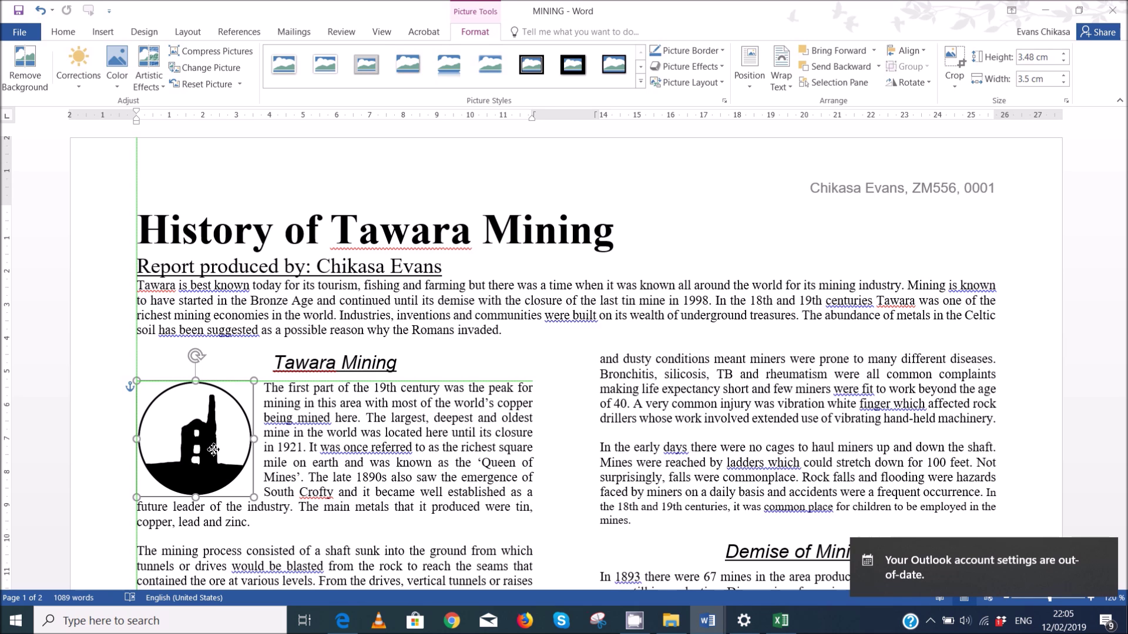
{"action": "left_click", "coordinate": [326, 437]}
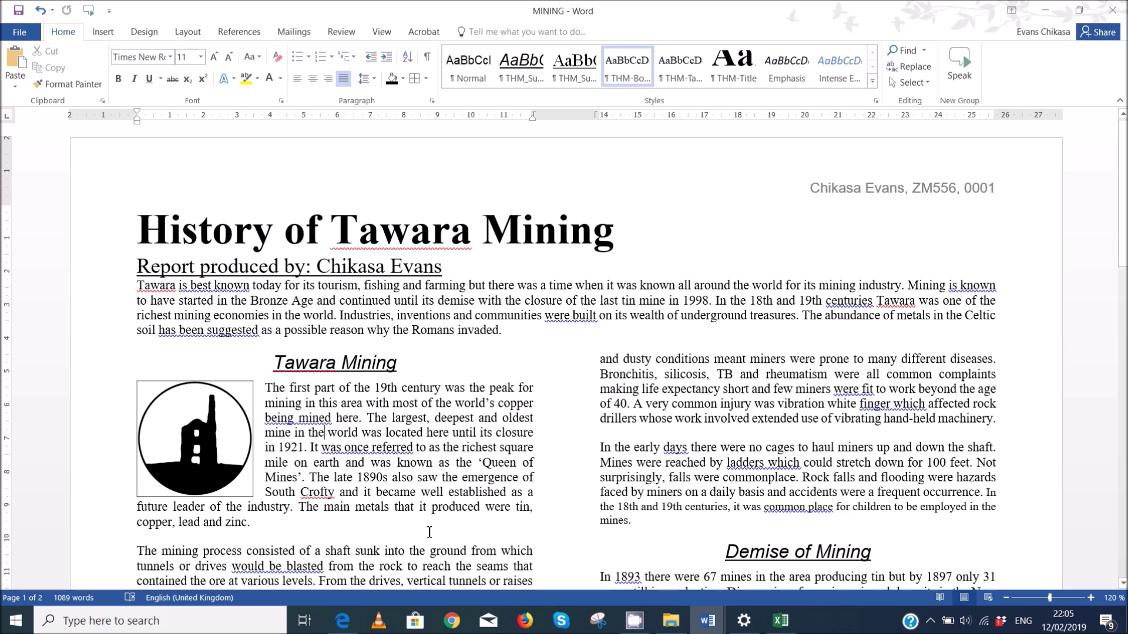
{"action": "left_click", "coordinate": [340, 623]}
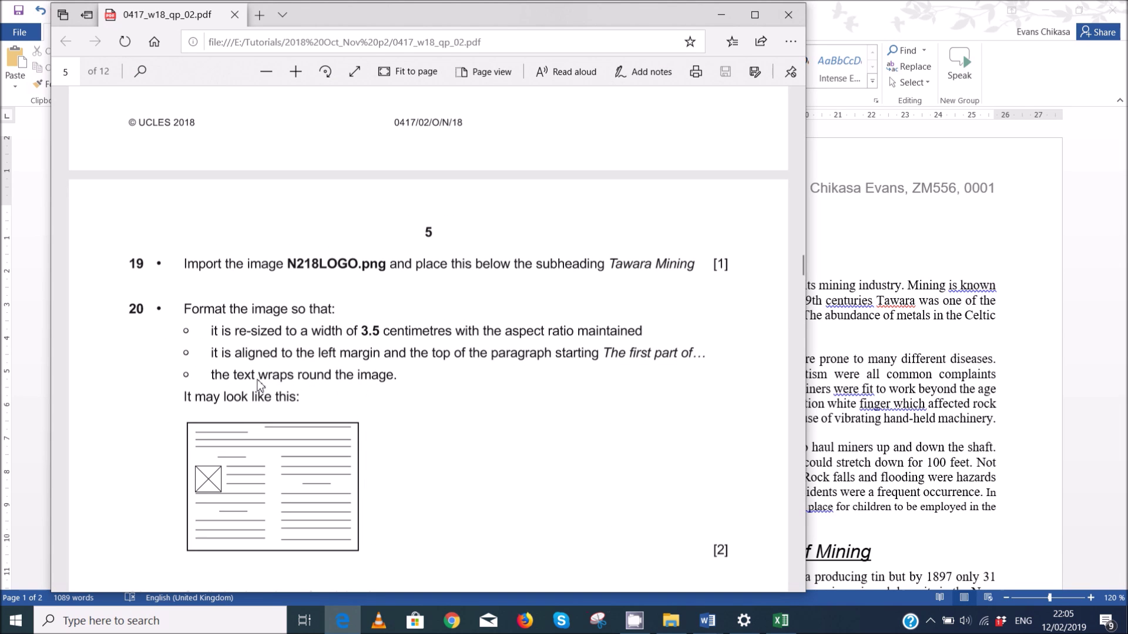
- Check question 20's wrapping, 3.5 cm width and left-margin requirements, read question 21, then return to MINING
{"action": "left_click_drag", "start_coordinate": [310, 376], "coordinate": [399, 376]}
{"action": "left_click_drag", "start_coordinate": [194, 332], "coordinate": [455, 332]}
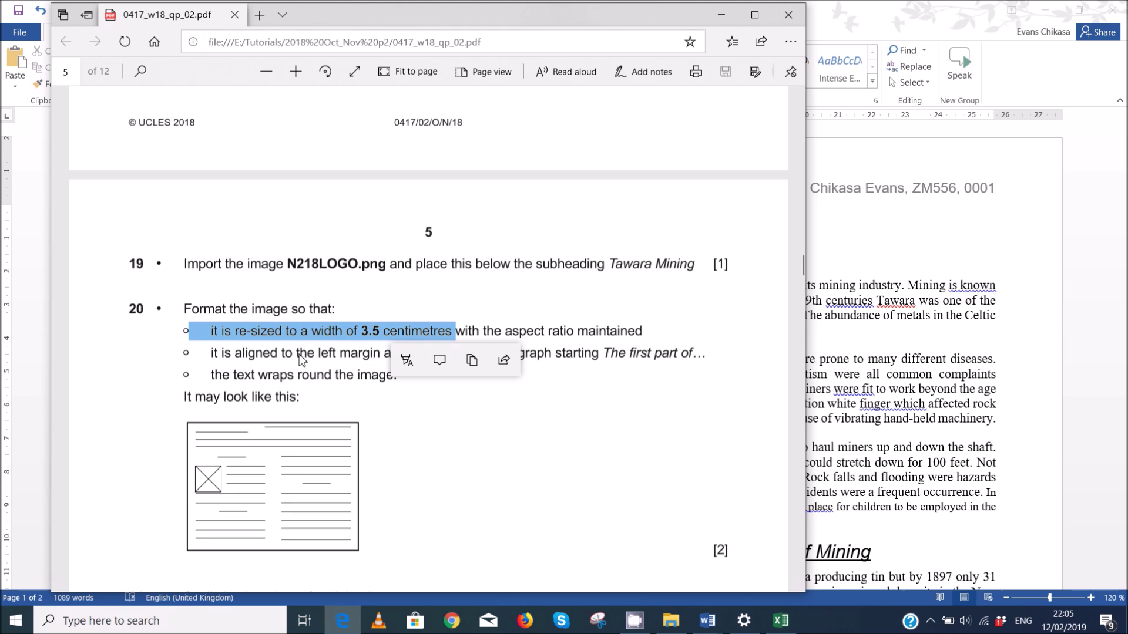
{"action": "left_click_drag", "start_coordinate": [263, 352], "coordinate": [384, 354]}
{"action": "left_click", "coordinate": [212, 388]}
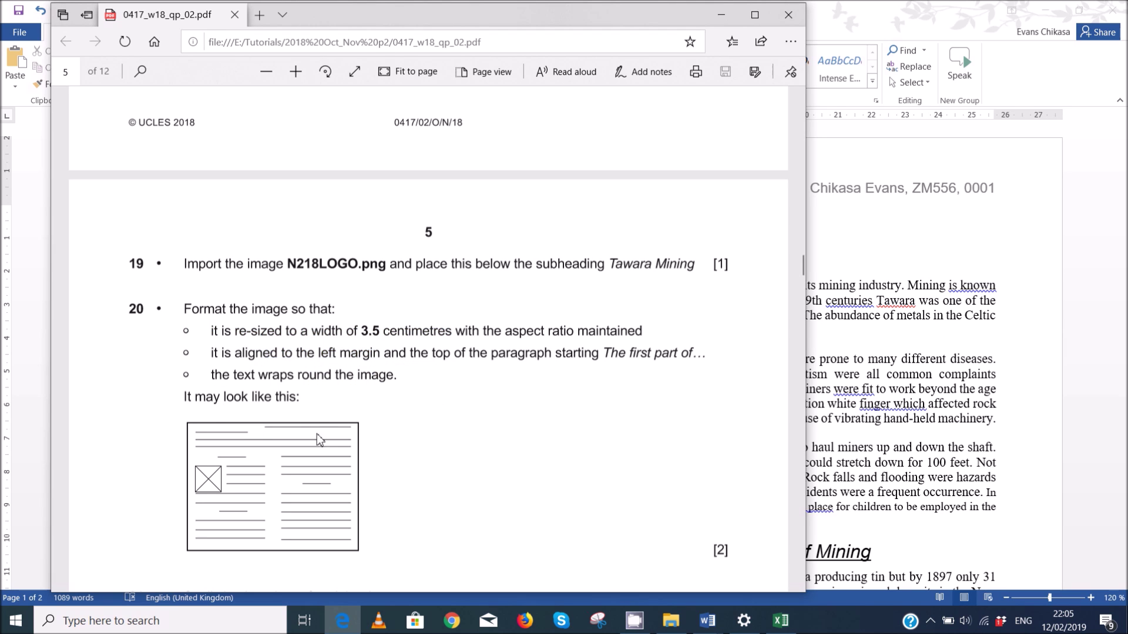
{"action": "scroll", "coordinate": [316, 434], "scroll_direction": "down", "scroll_amount": 6}
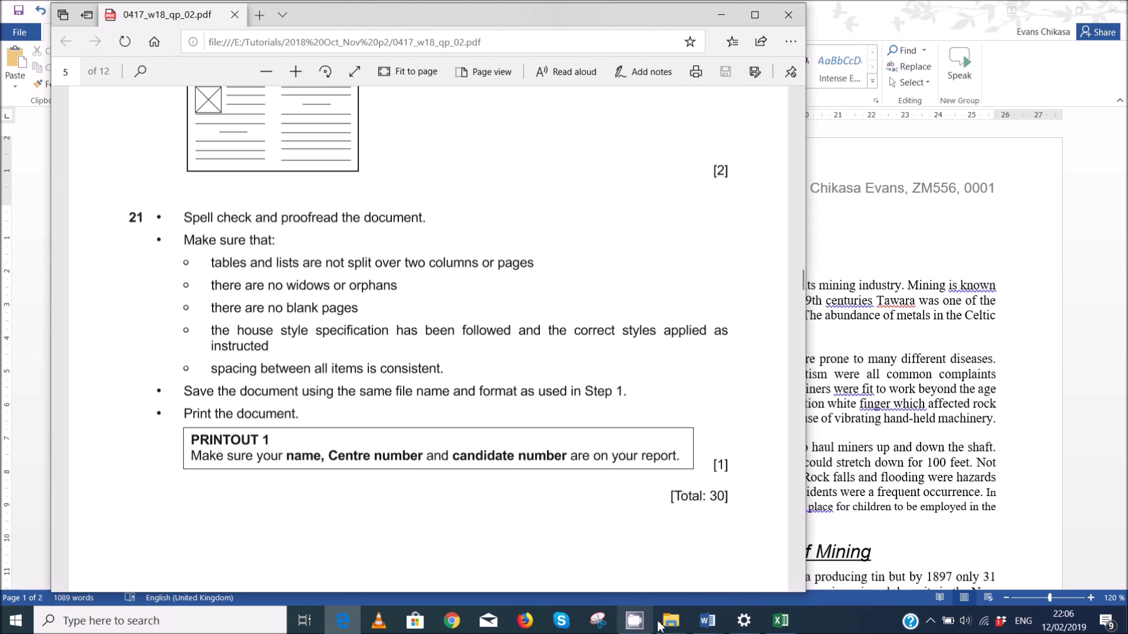
{"action": "mouse_move", "coordinate": [715, 627]}
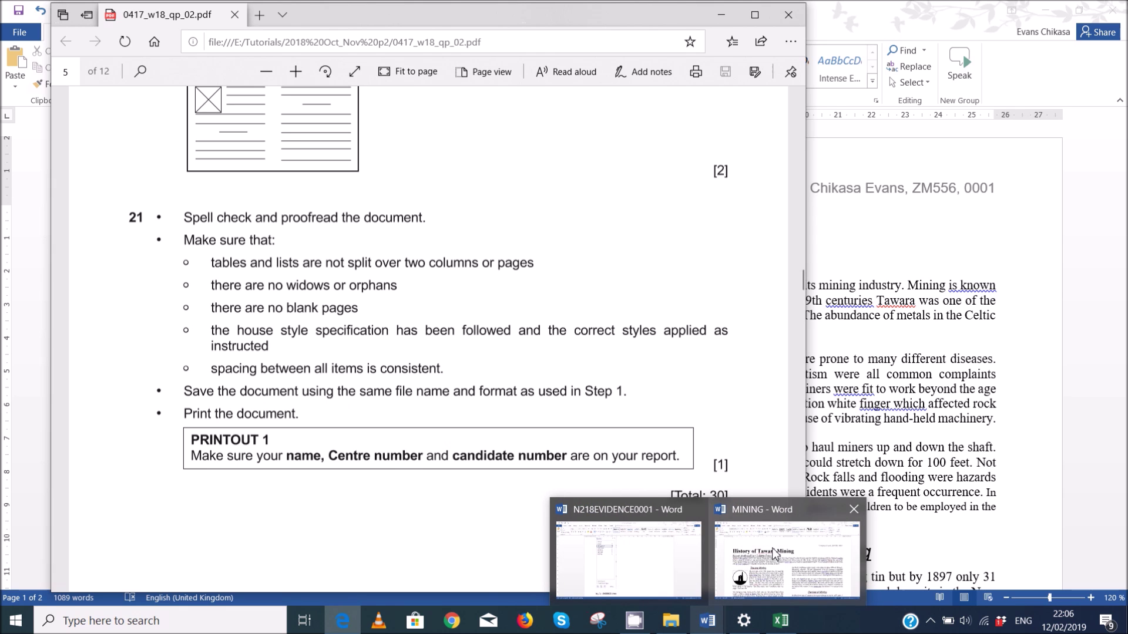
{"action": "left_click", "coordinate": [775, 555]}
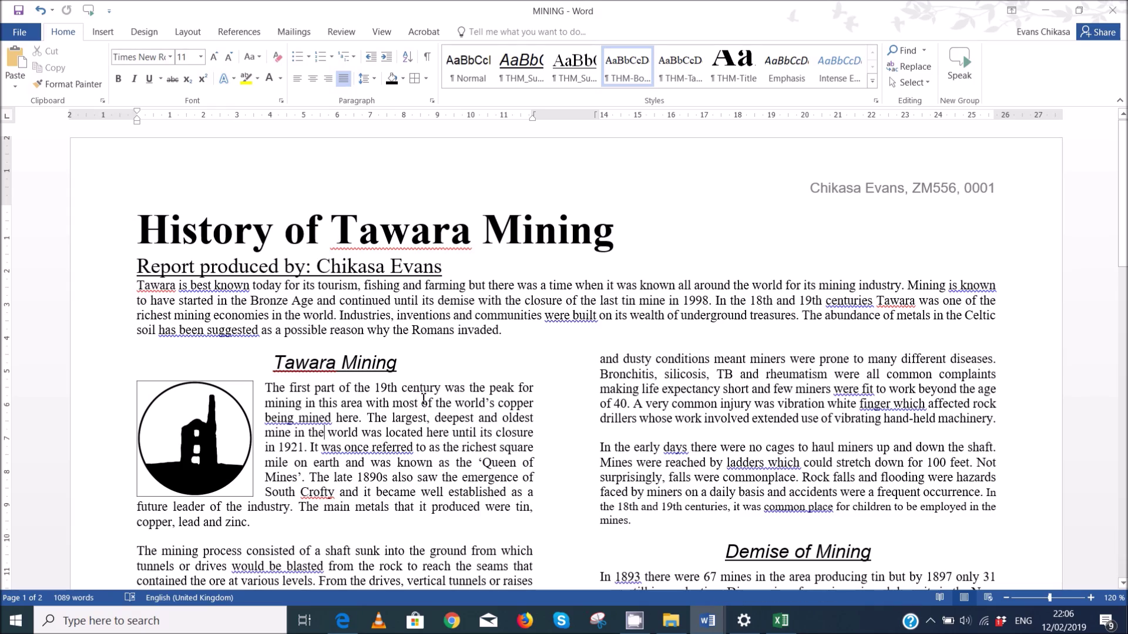
- Scroll the MINING report until The Future heading sits at the bottom of the left column
{"action": "scroll", "coordinate": [423, 398], "scroll_direction": "down", "scroll_amount": 12}
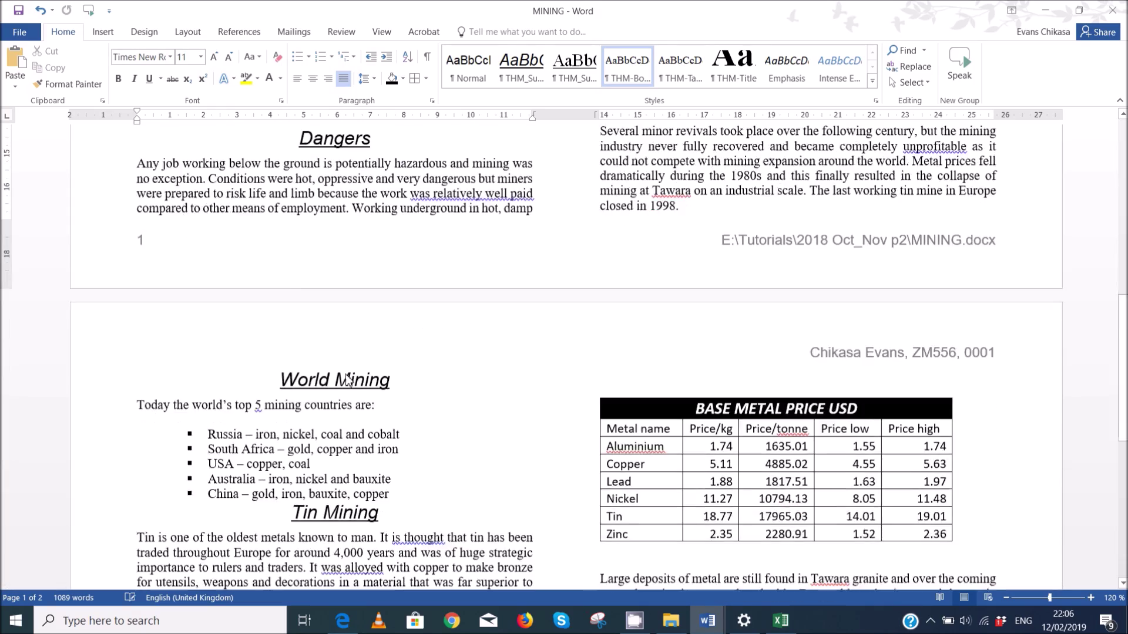
{"action": "scroll", "coordinate": [349, 380], "scroll_direction": "down", "scroll_amount": 10}
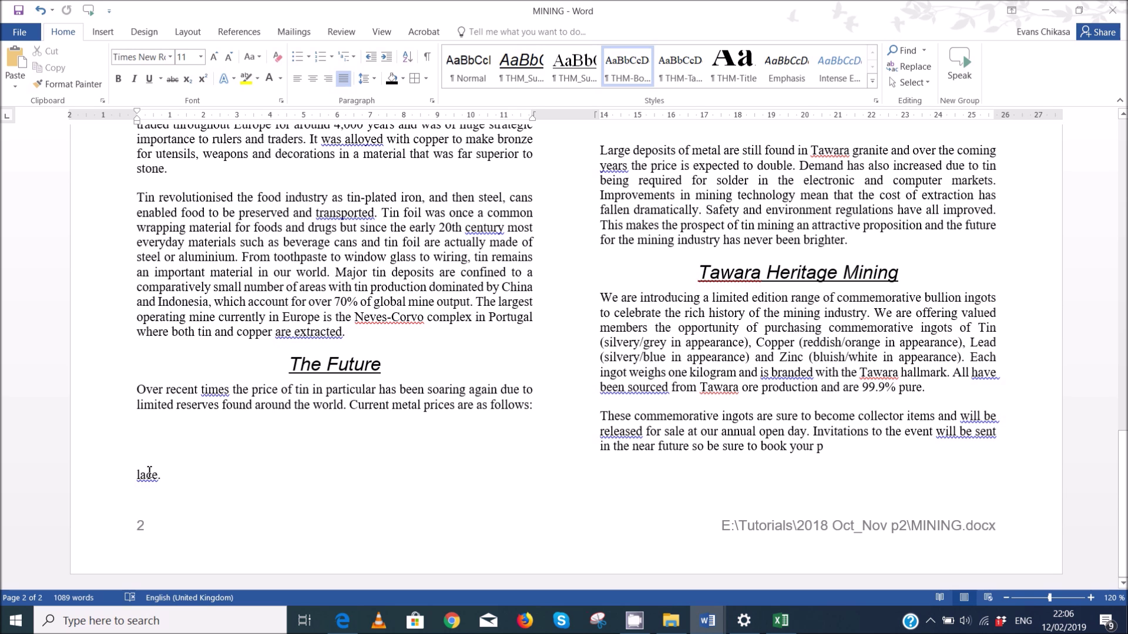
{"action": "scroll", "coordinate": [415, 372], "scroll_direction": "up", "scroll_amount": 5}
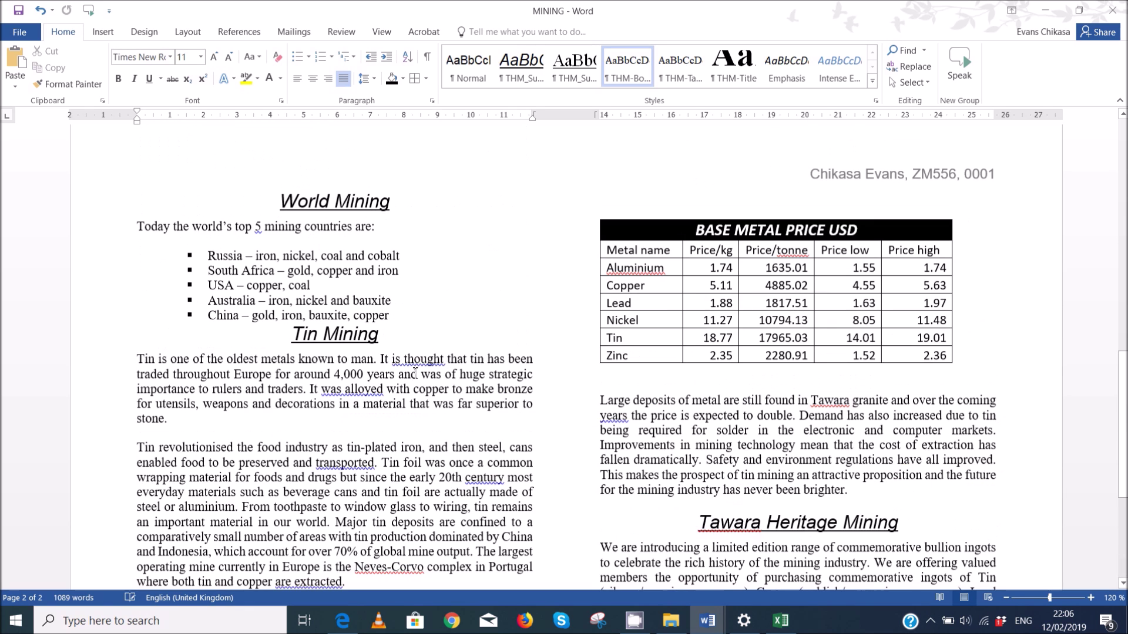
{"action": "scroll", "coordinate": [415, 374], "scroll_direction": "down", "scroll_amount": 4}
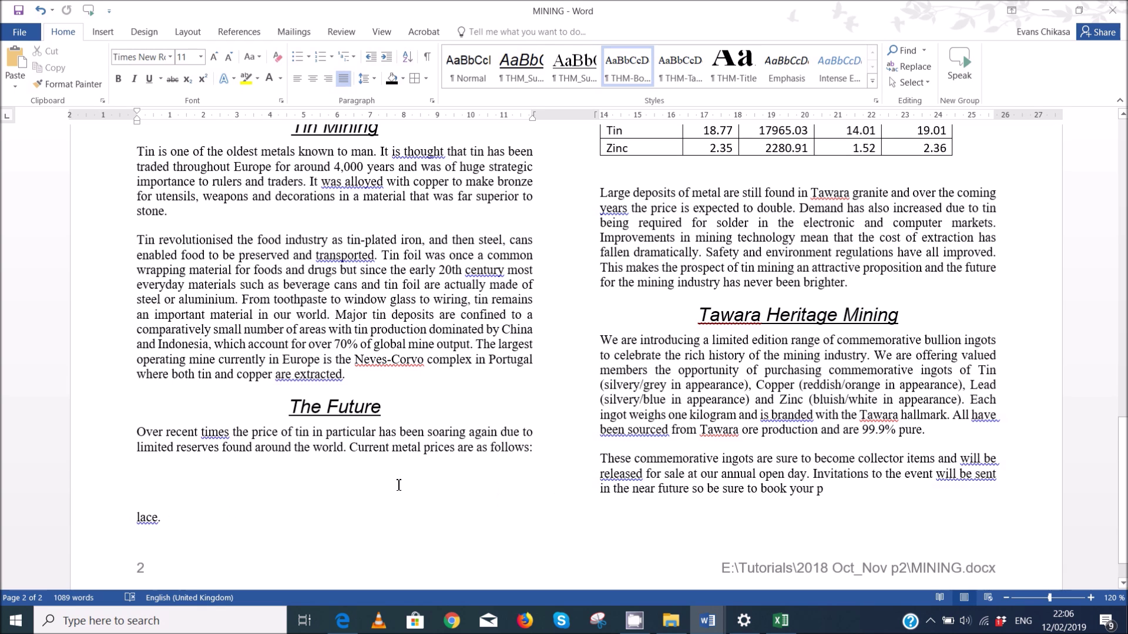
- Insert two blank lines before The Future heading to push it to the top of the right column
{"action": "left_click", "coordinate": [295, 406]}
{"action": "key", "text": "Return"}
{"action": "key", "text": "Return"}
{"action": "key", "text": "Return"}
{"action": "key", "text": "Return"}
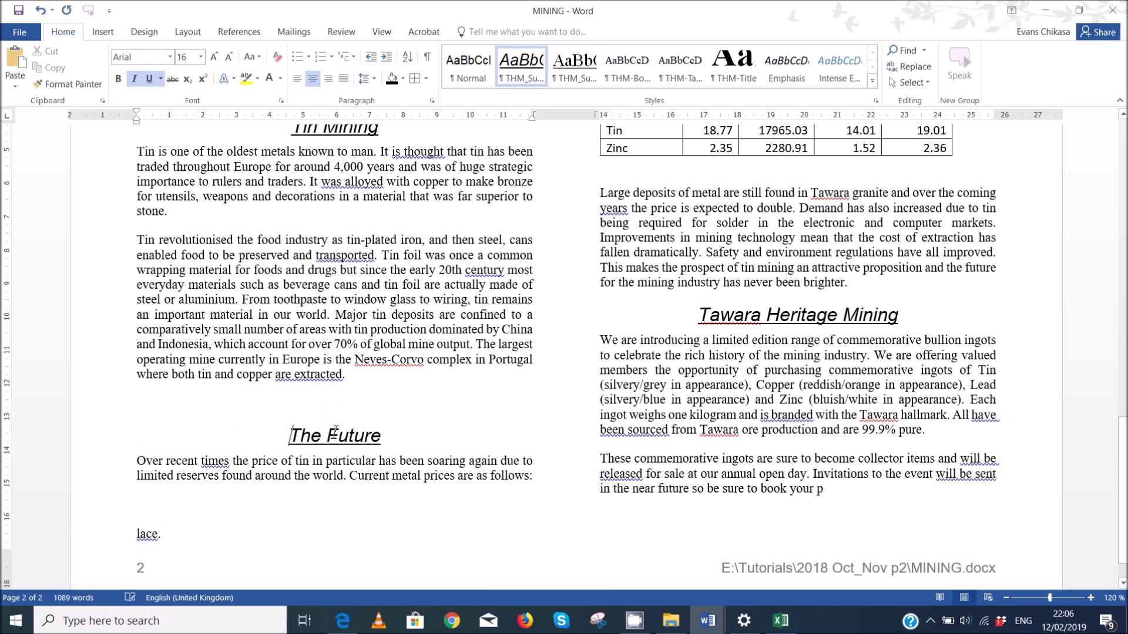
{"action": "key", "text": "Return"}
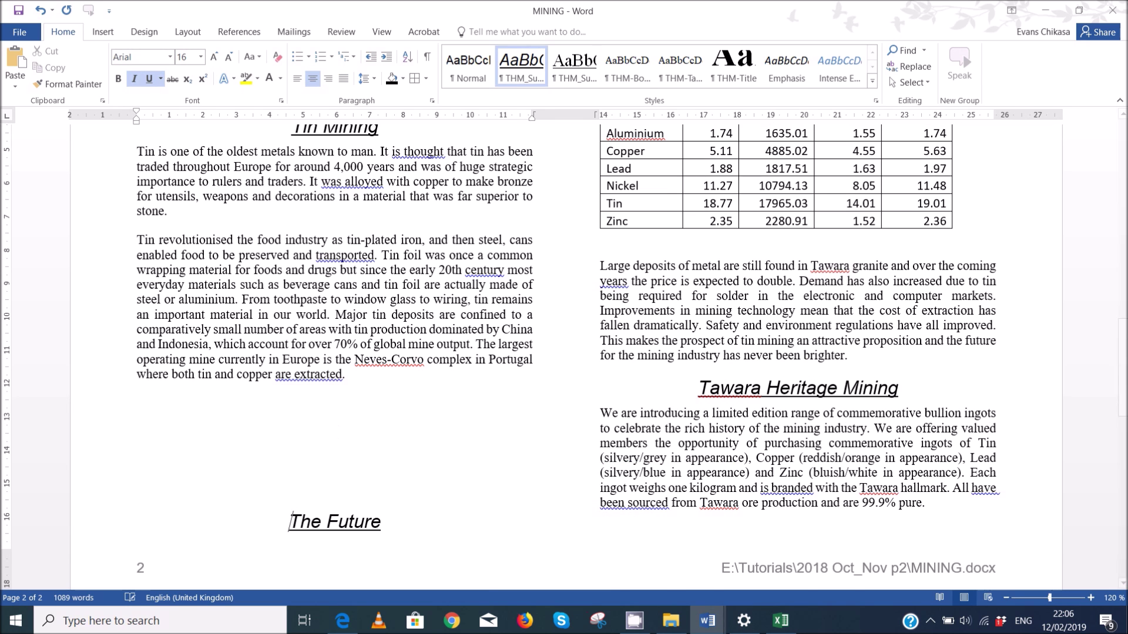
- Delete the blank lines above the BASE METAL PRICE USD table
{"action": "left_click", "coordinate": [644, 221]}
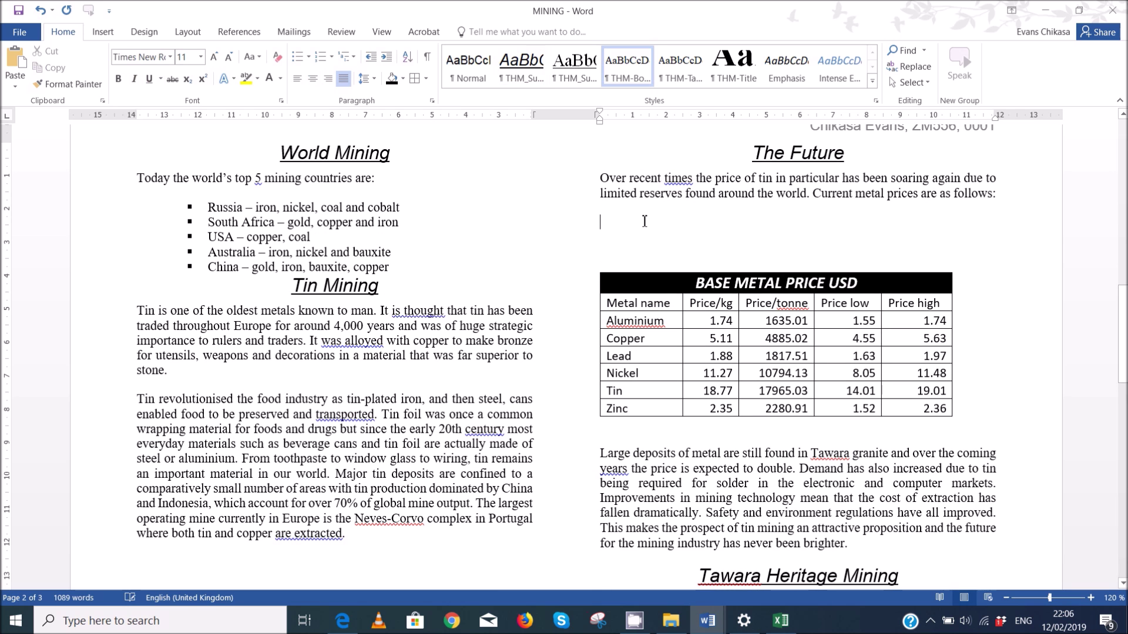
{"action": "key", "text": "Delete"}
{"action": "key", "text": "Delete"}
{"action": "key", "text": "Delete"}
{"action": "key", "text": "Delete"}
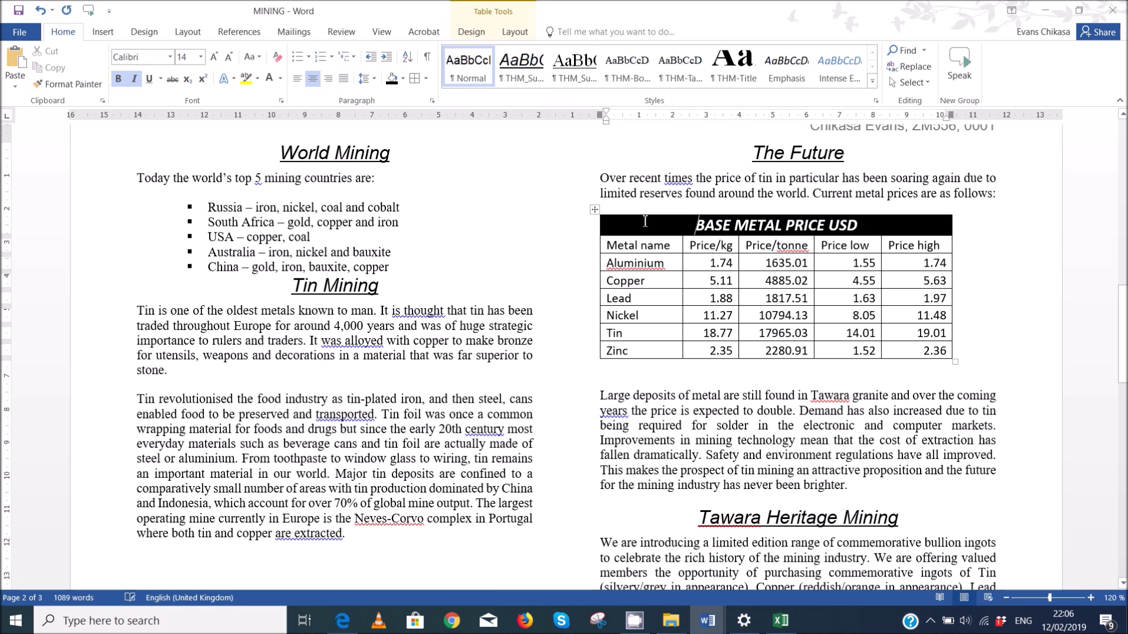
{"action": "scroll", "coordinate": [761, 218], "scroll_direction": "down", "scroll_amount": 10}
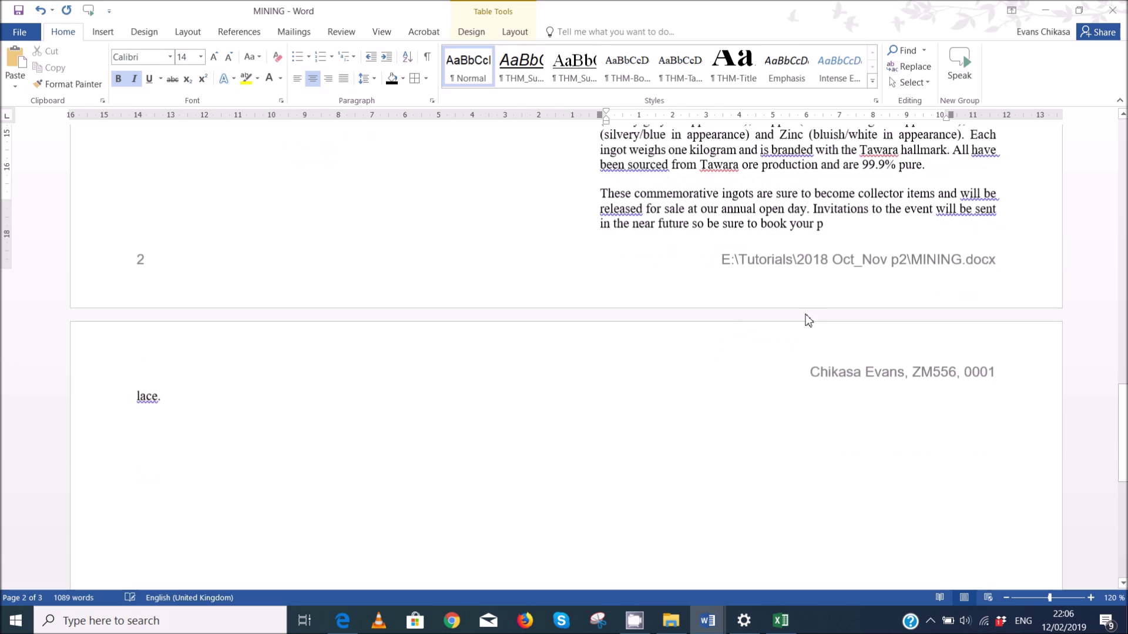
- Replace the stray 'p' ending page 2 with 'pl', and add a period after 'lace' on page 3
{"action": "scroll", "coordinate": [795, 320], "scroll_direction": "up", "scroll_amount": 5}
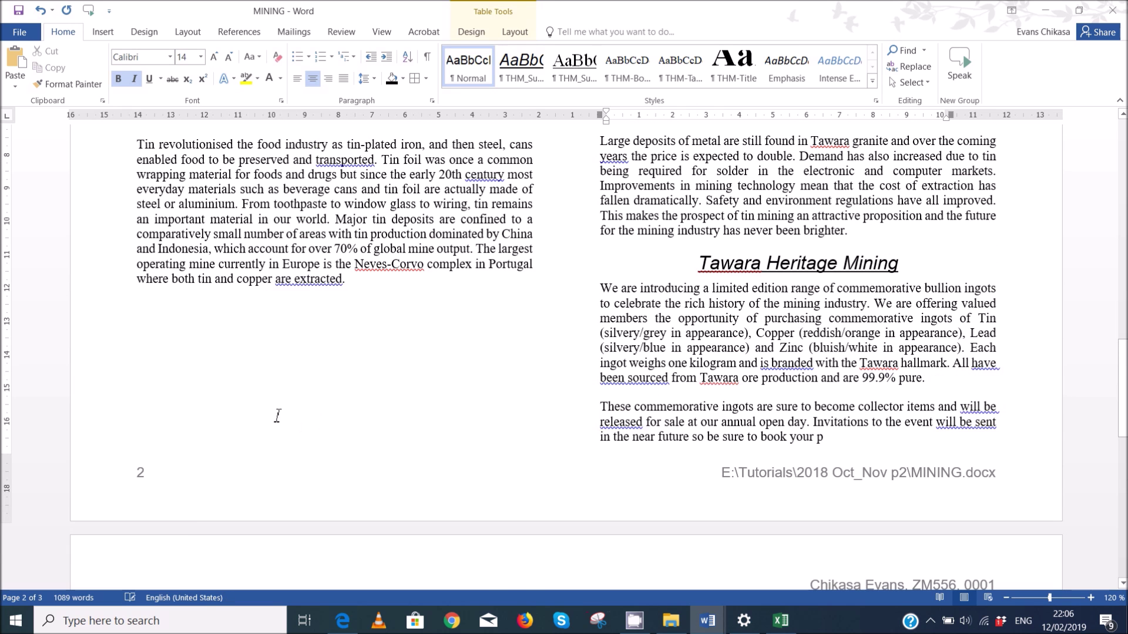
{"action": "scroll", "coordinate": [258, 405], "scroll_direction": "down", "scroll_amount": 3}
{"action": "left_click", "coordinate": [171, 455]}
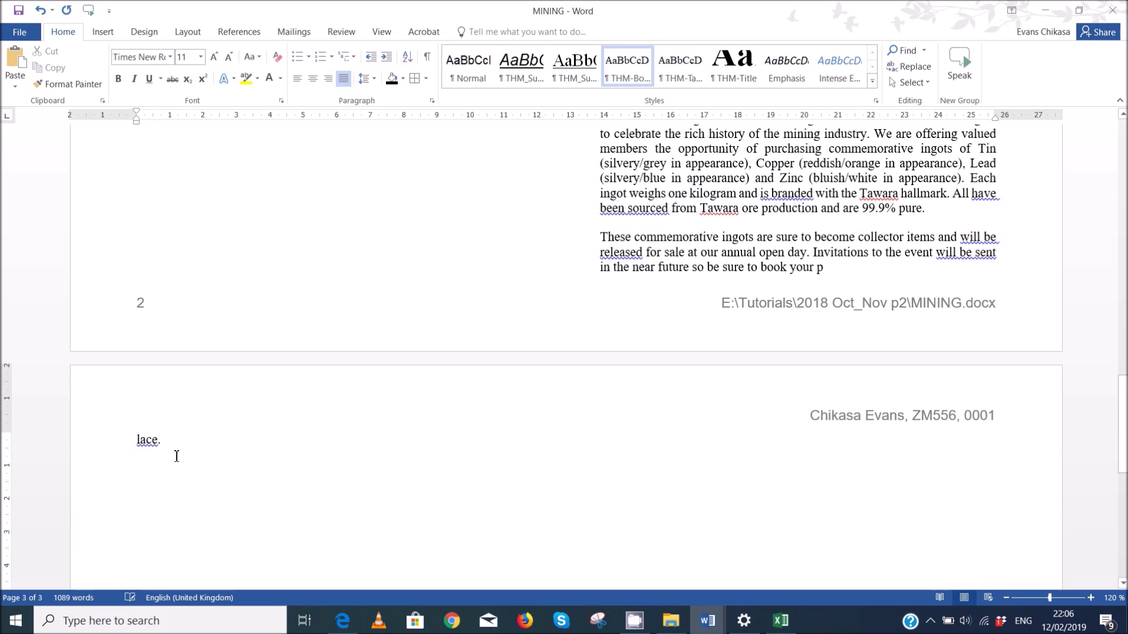
{"action": "key", "text": "BackSpace"}
{"action": "key", "text": "BackSpace"}
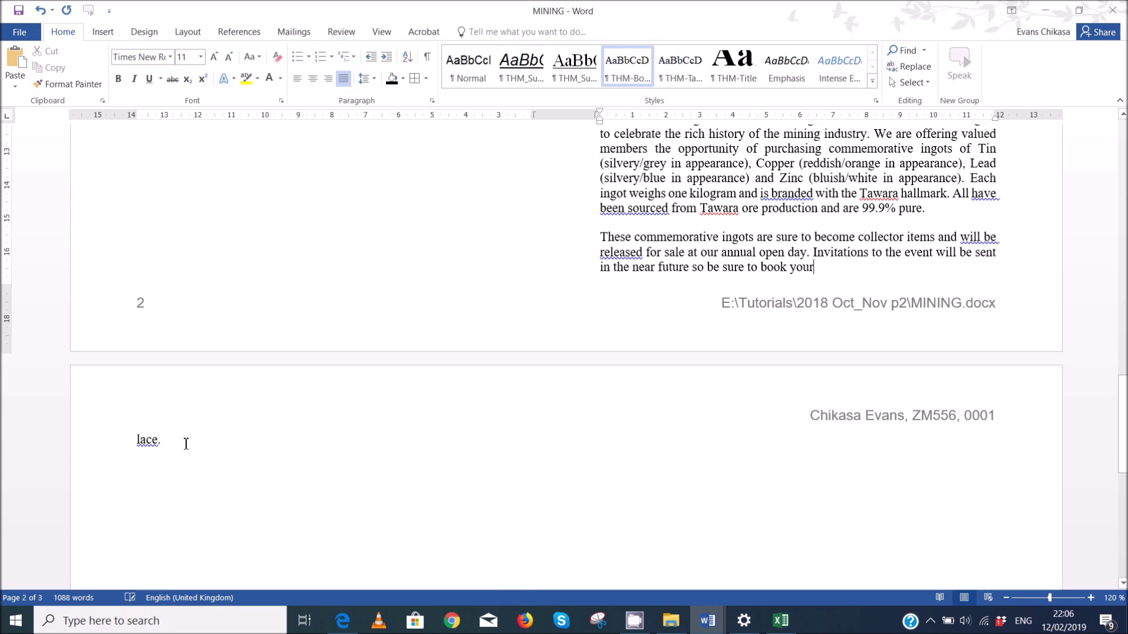
{"action": "type", "text": "place"}
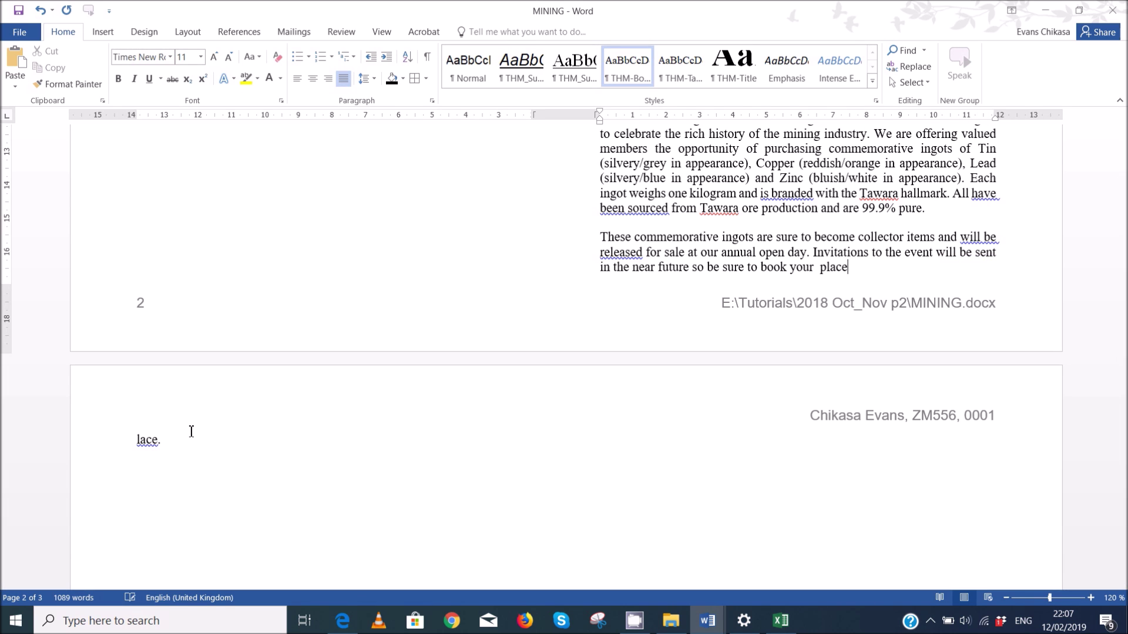
{"action": "left_click", "coordinate": [158, 442]}
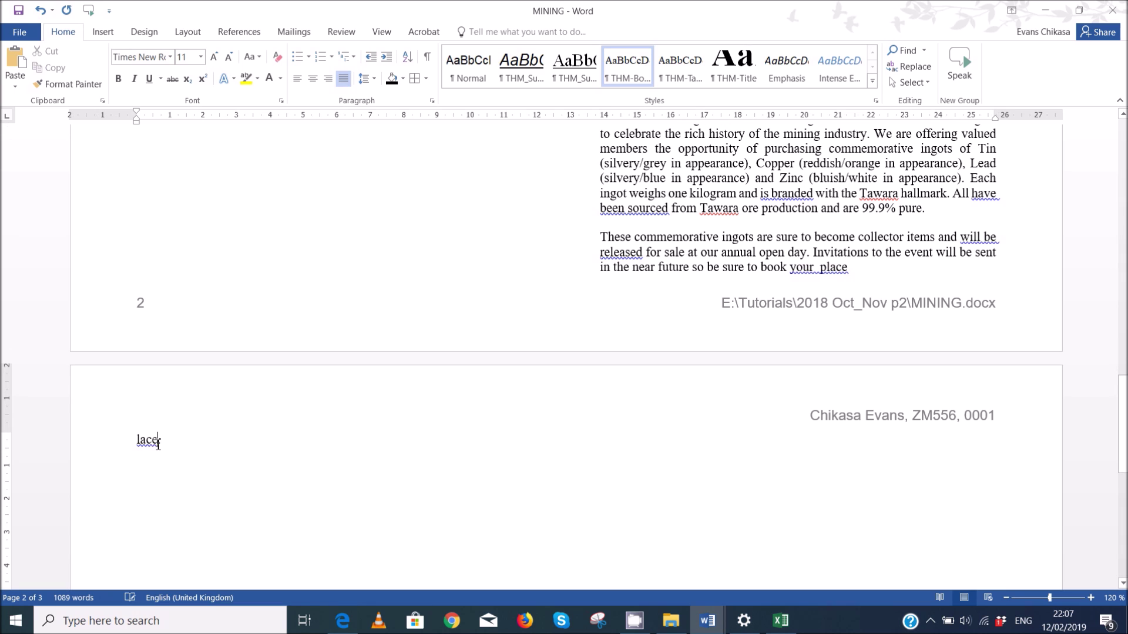
{"action": "type", "text": "."}
- Remove the extra space before 'place', then undo the deletion that merged the pages' words
{"action": "left_click", "coordinate": [821, 267]}
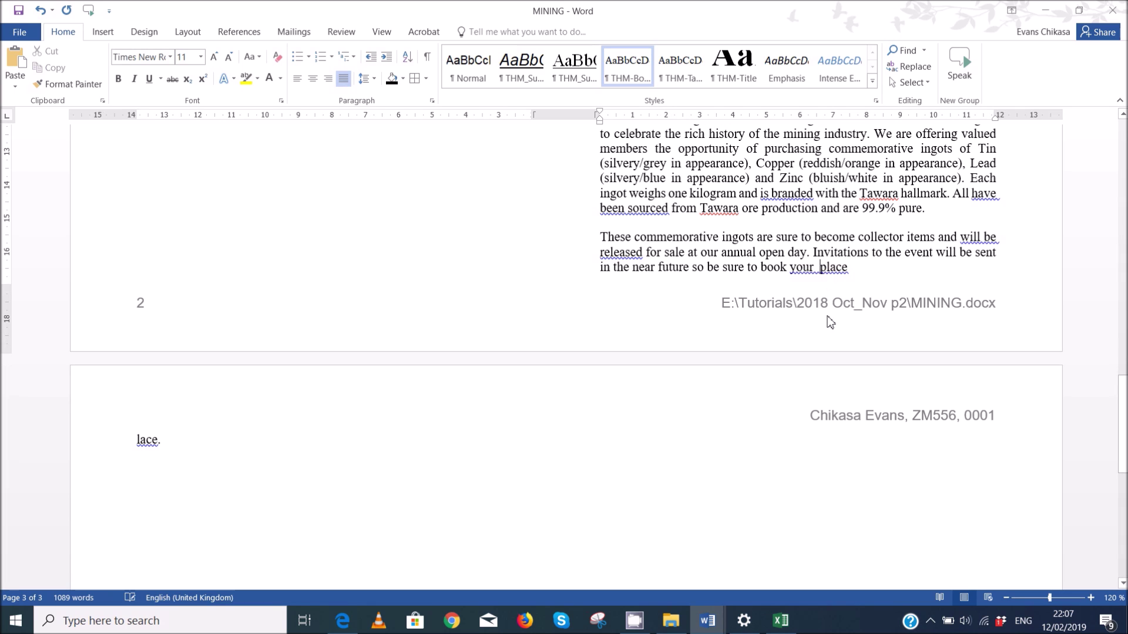
{"action": "key", "text": "BackSpace"}
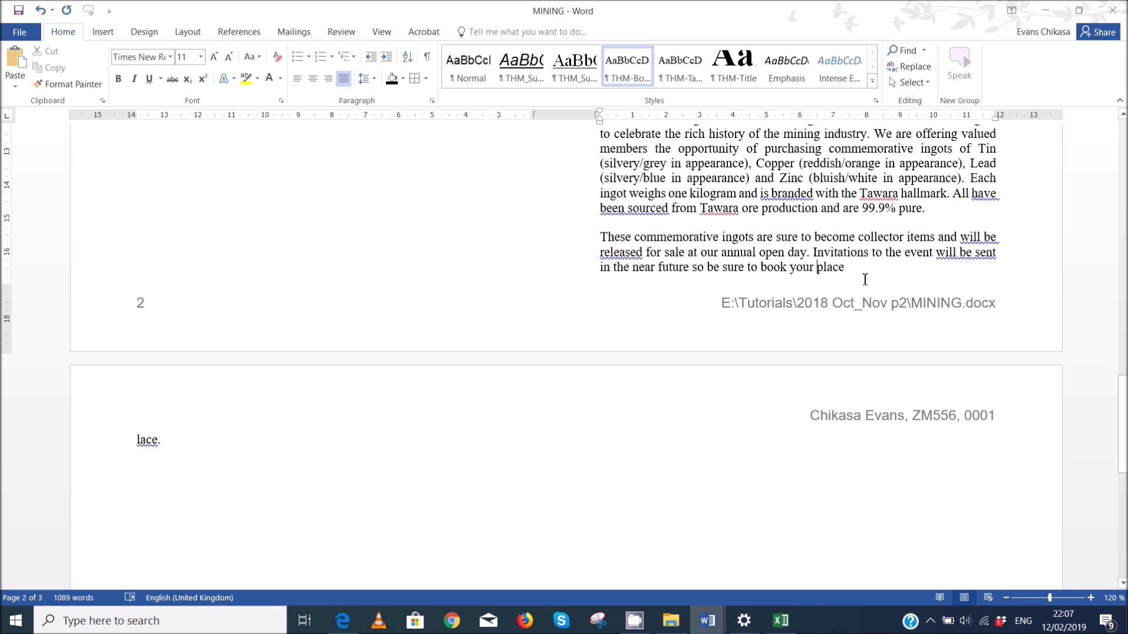
{"action": "left_click", "coordinate": [849, 267]}
{"action": "key", "text": "Delete"}
{"action": "key", "text": "Delete"}
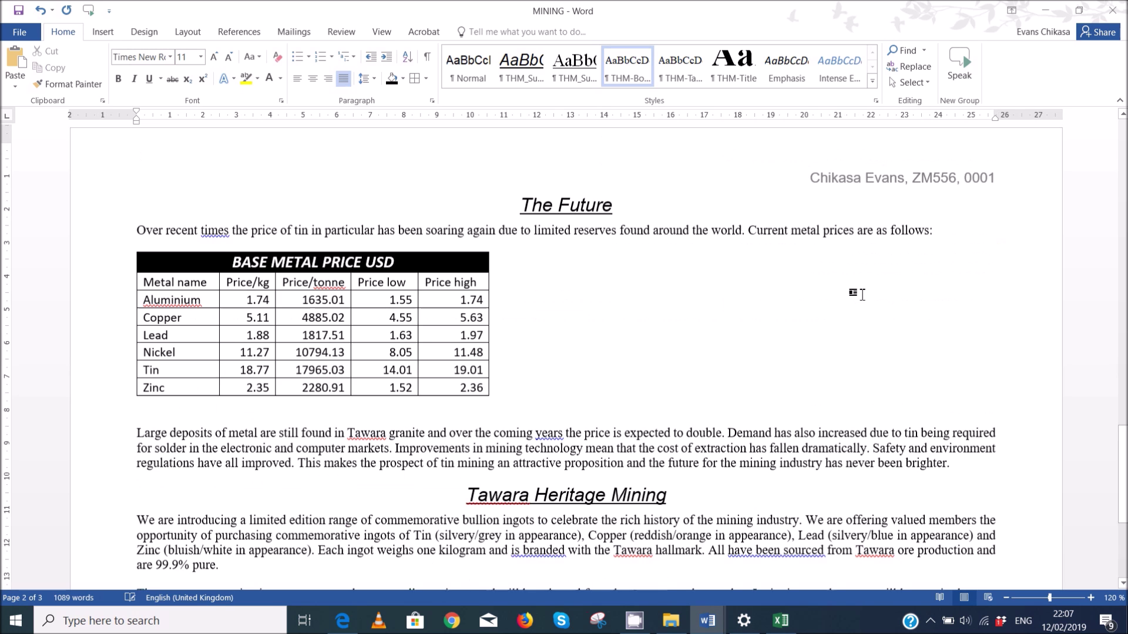
{"action": "scroll", "coordinate": [859, 298], "scroll_direction": "down", "scroll_amount": 3}
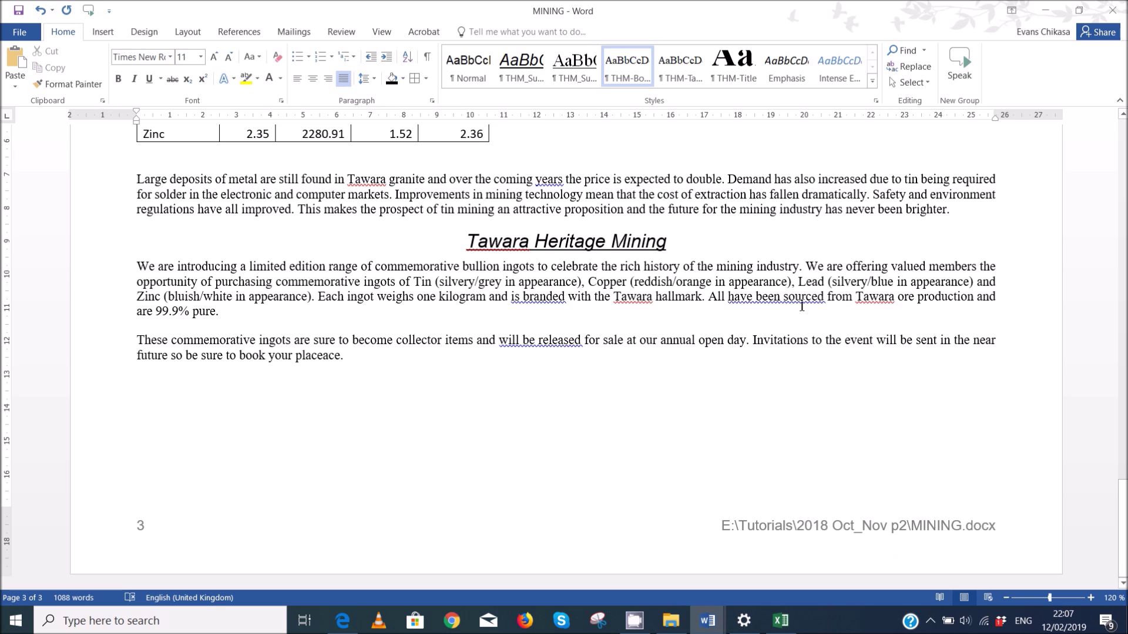
{"action": "key", "text": "ctrl+z"}
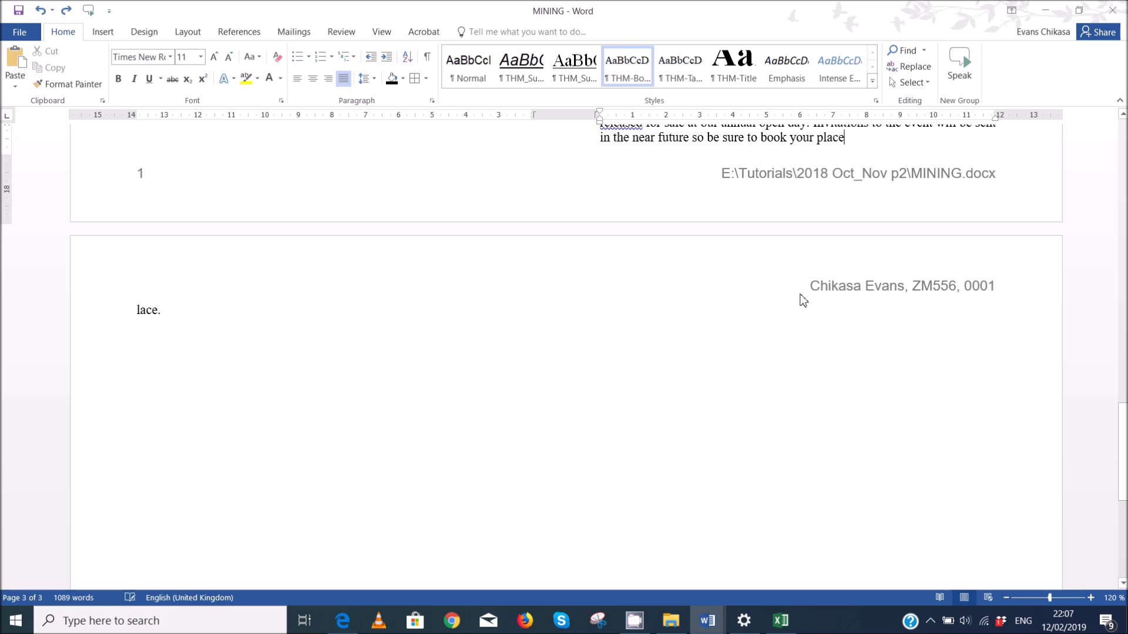
{"action": "scroll", "coordinate": [802, 301], "scroll_direction": "up", "scroll_amount": 2}
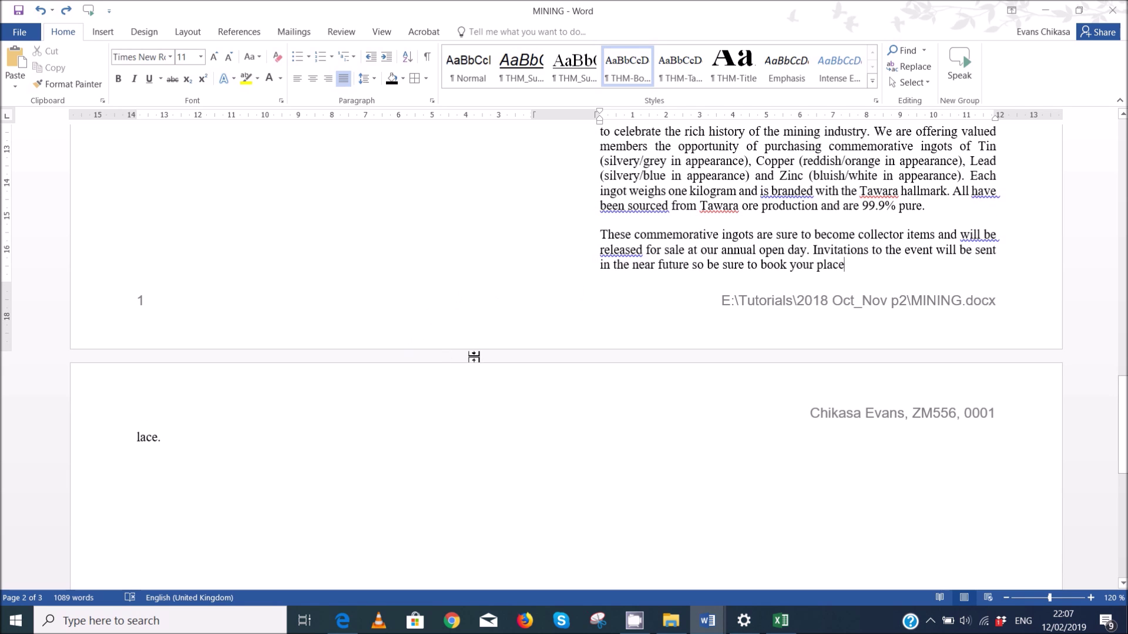
- Delete the leftover 'lace.' fragment on page 3 and restore the final 'e' of 'place'
{"action": "left_click", "coordinate": [177, 441]}
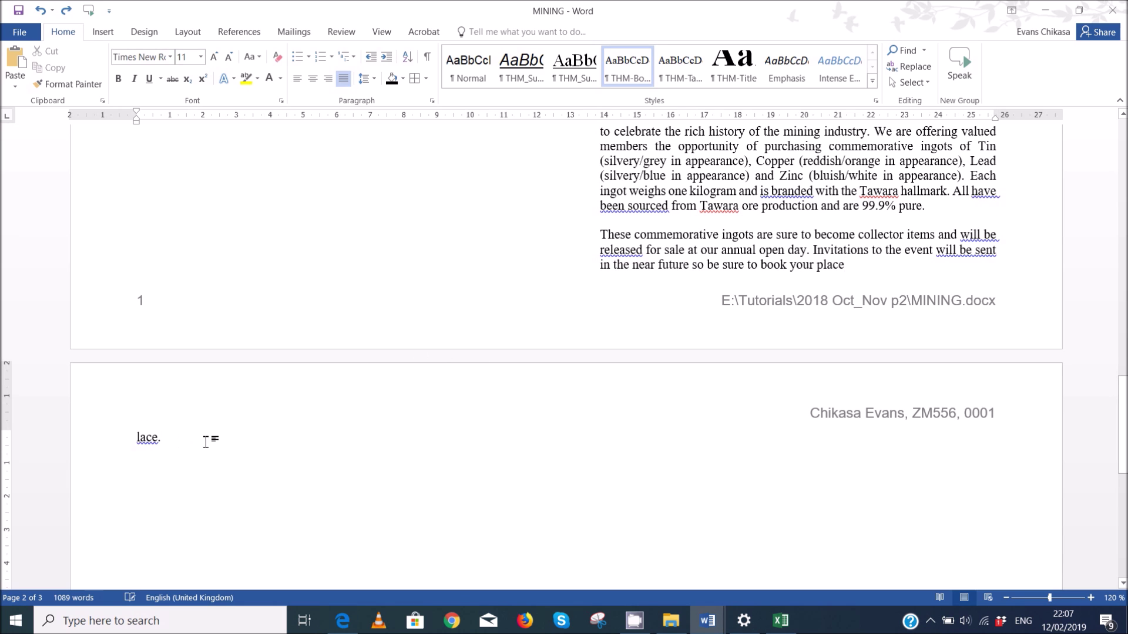
{"action": "scroll", "coordinate": [327, 359], "scroll_direction": "up", "scroll_amount": 6}
{"action": "scroll", "coordinate": [327, 360], "scroll_direction": "down", "scroll_amount": 5}
{"action": "scroll", "coordinate": [329, 352], "scroll_direction": "down", "scroll_amount": 3}
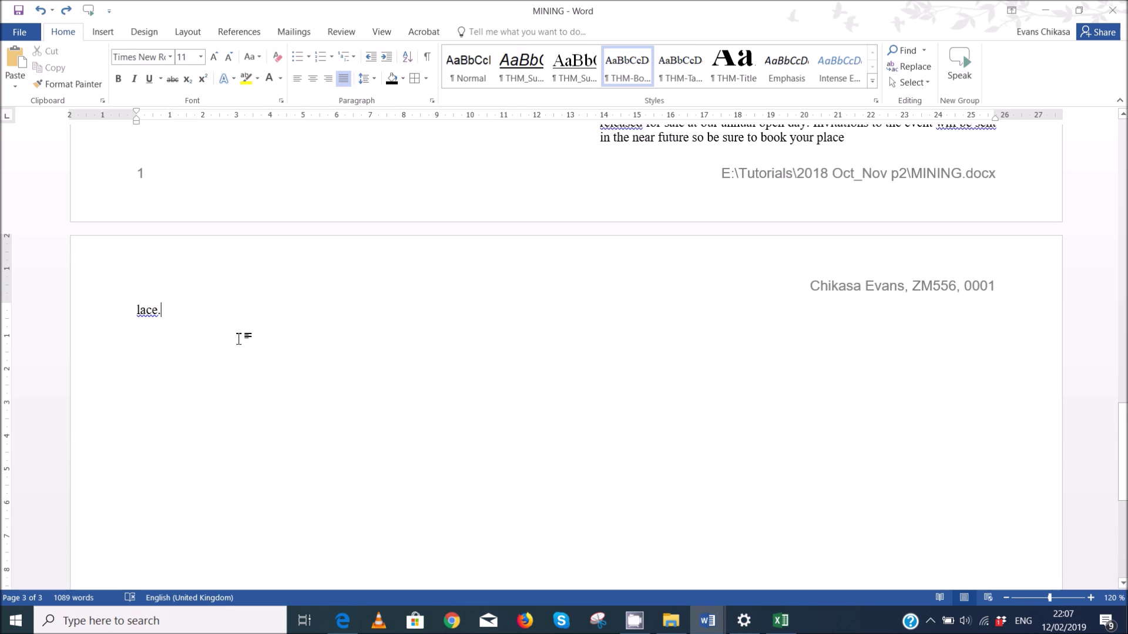
{"action": "key", "text": "BackSpace"}
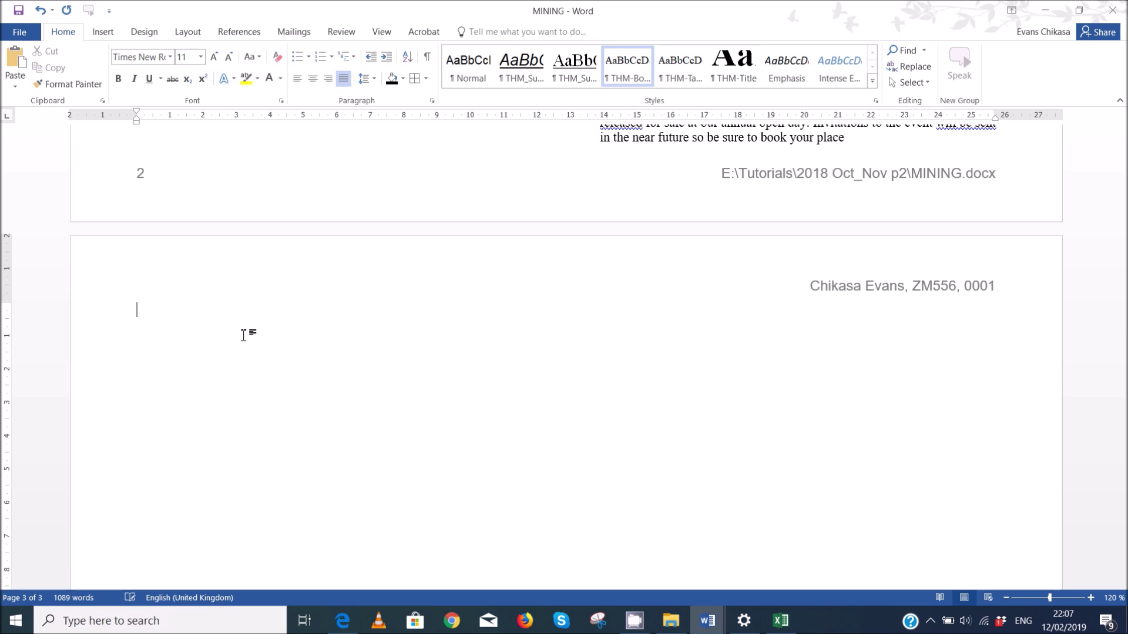
{"action": "key", "text": "BackSpace"}
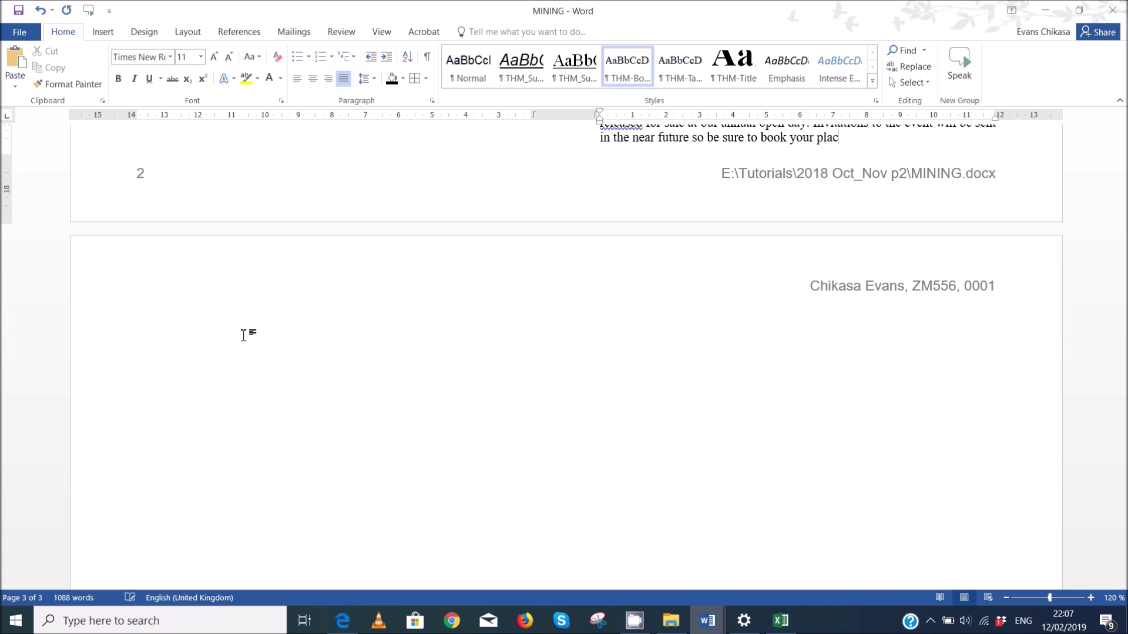
{"action": "type", "text": "e"}
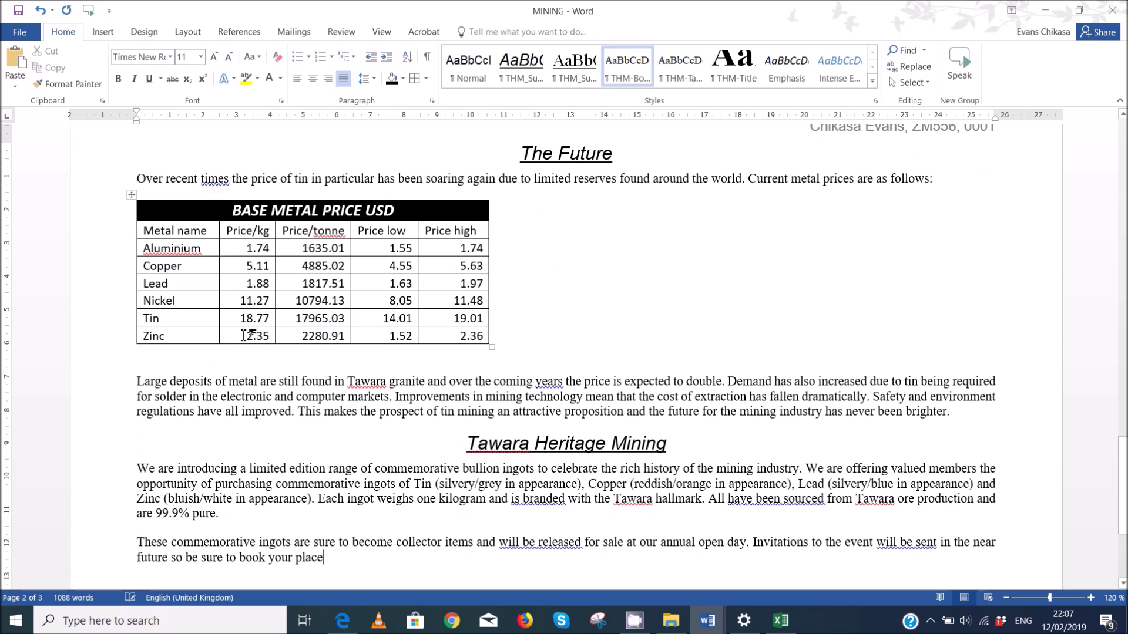
{"action": "scroll", "coordinate": [245, 338], "scroll_direction": "up", "scroll_amount": 3}
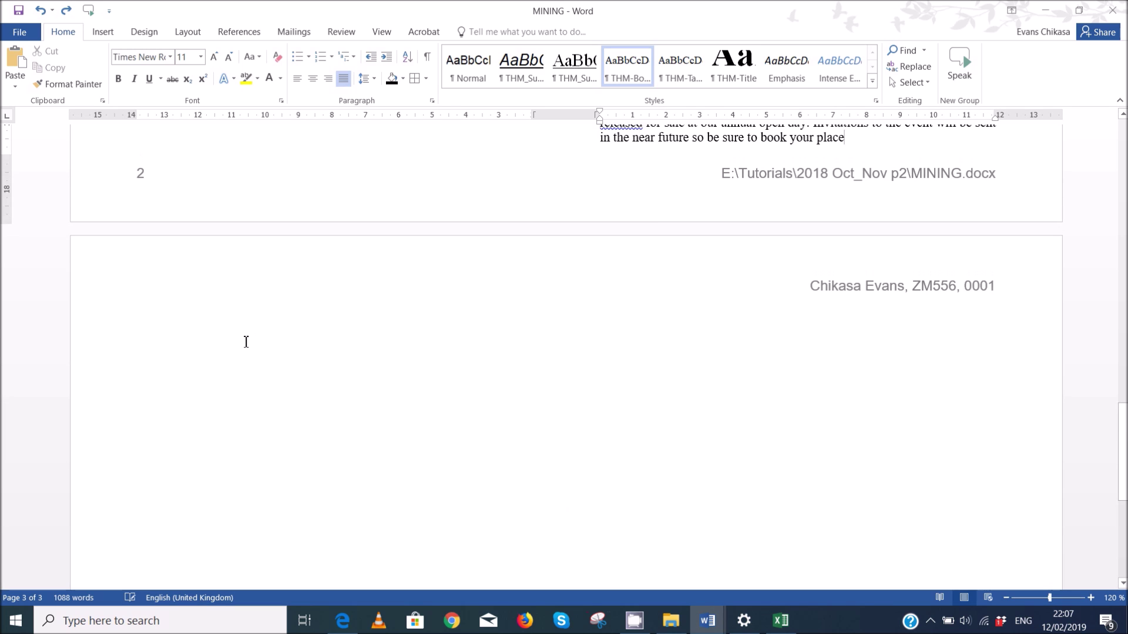
{"action": "scroll", "coordinate": [252, 403], "scroll_direction": "down", "scroll_amount": 1}
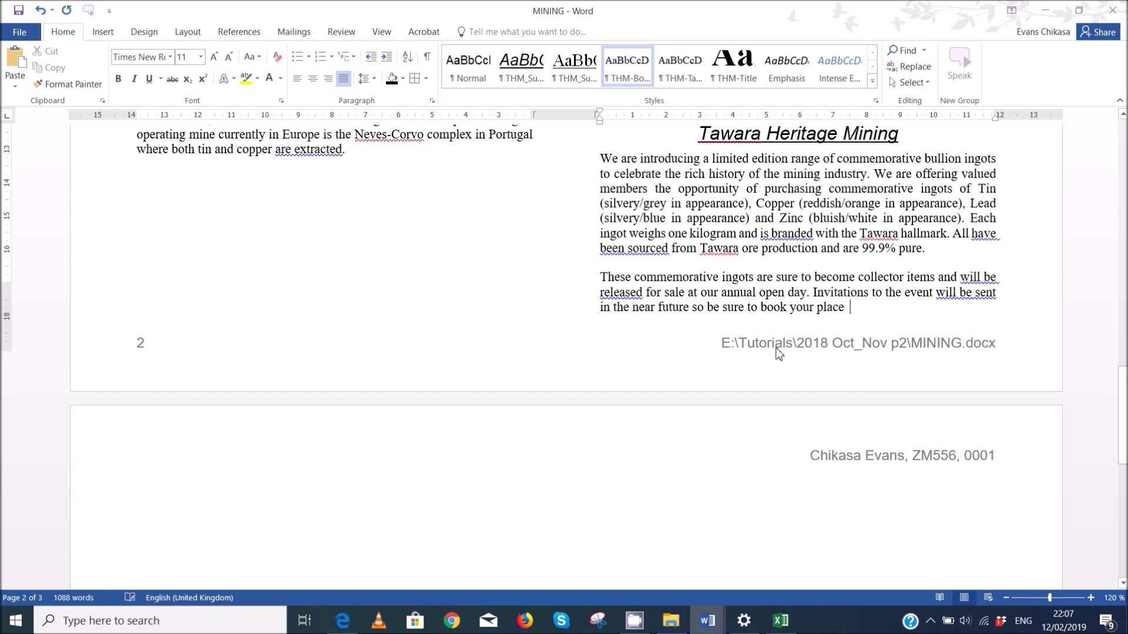
{"action": "scroll", "coordinate": [761, 346], "scroll_direction": "down", "scroll_amount": 7}
{"action": "scroll", "coordinate": [761, 347], "scroll_direction": "up", "scroll_amount": 8}
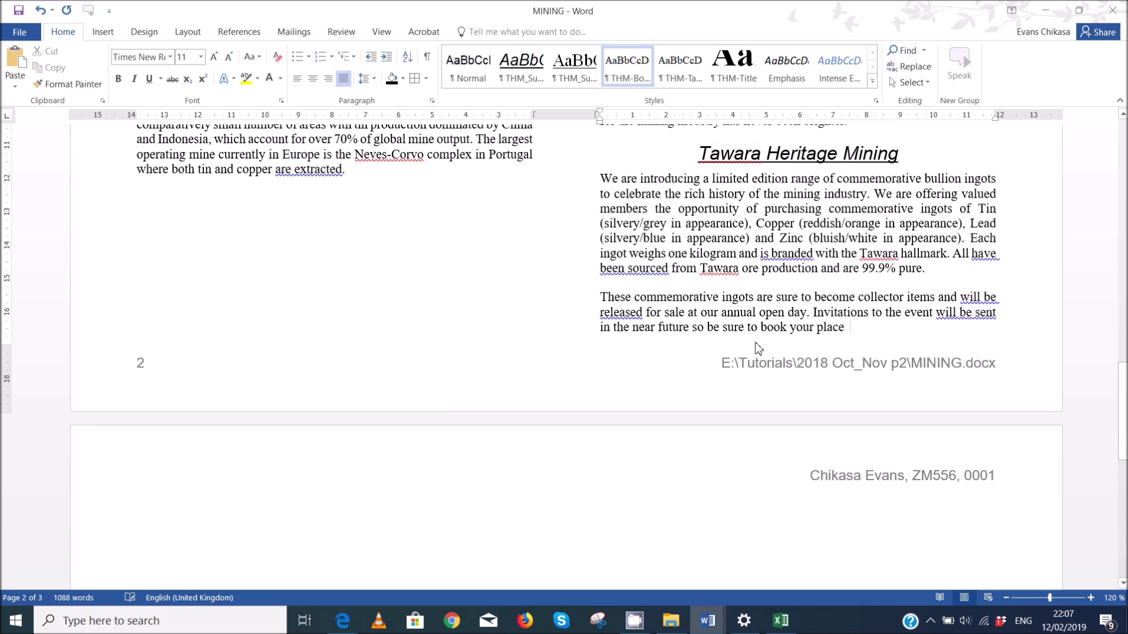
{"action": "key", "text": "Right"}
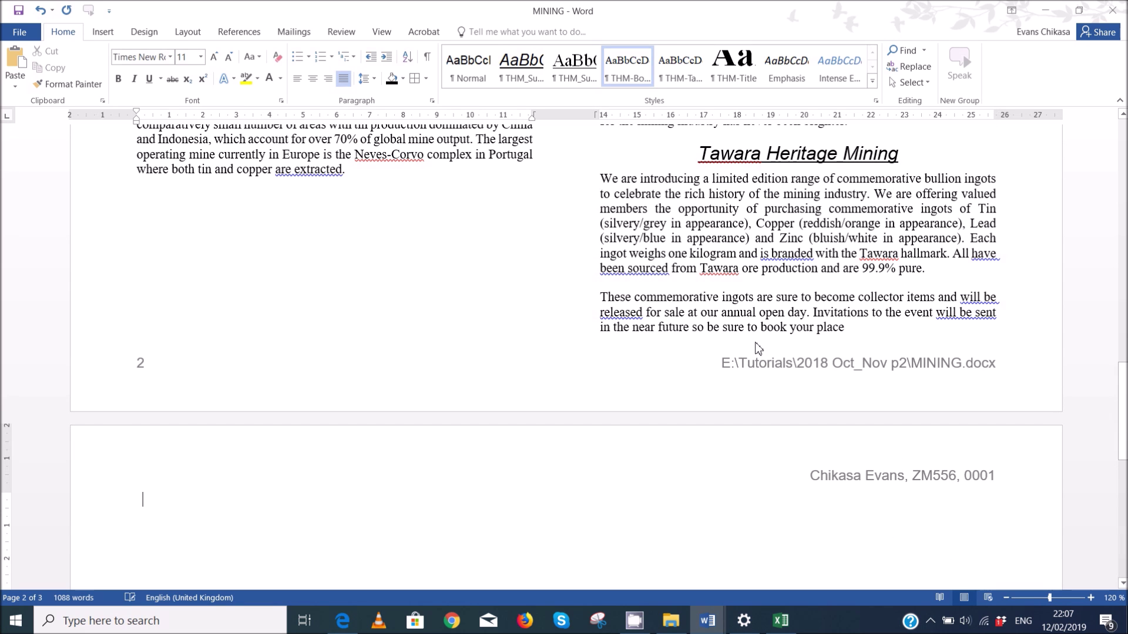
{"action": "key", "text": "BackSpace"}
{"action": "key", "text": "BackSpace"}
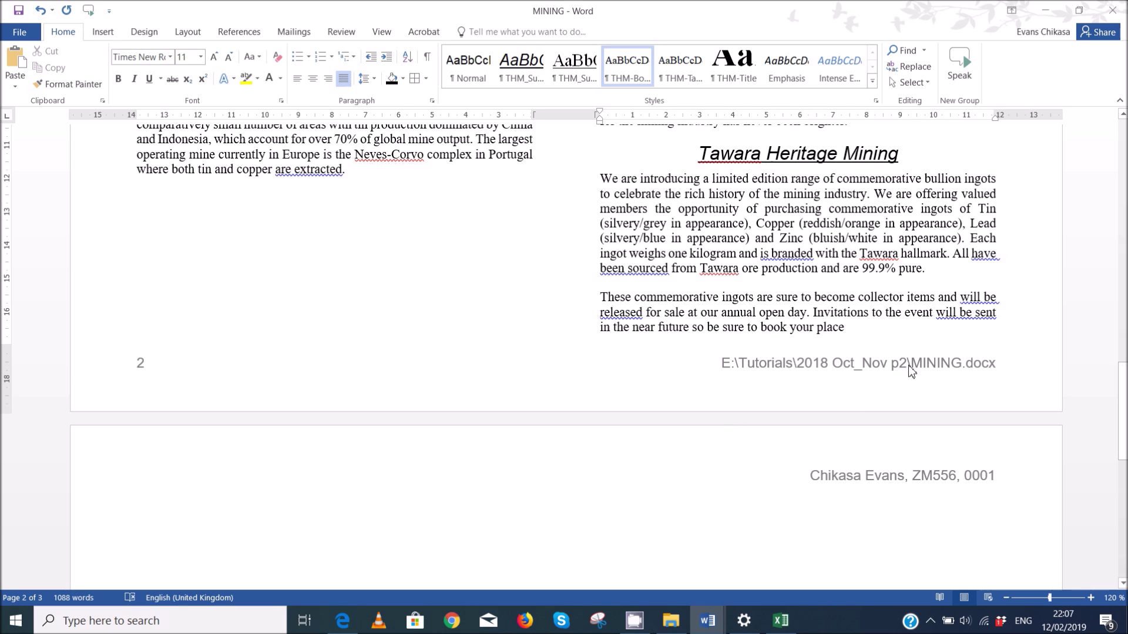
{"action": "key", "text": "Right"}
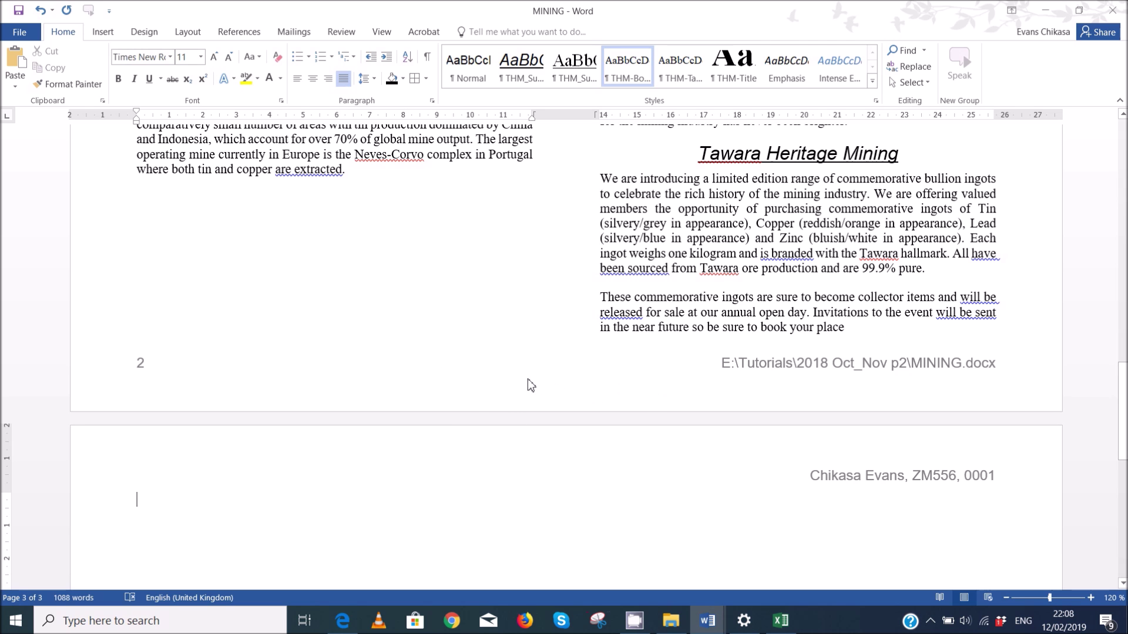
{"action": "scroll", "coordinate": [531, 381], "scroll_direction": "down", "scroll_amount": 4}
{"action": "scroll", "coordinate": [528, 443], "scroll_direction": "up", "scroll_amount": 2}
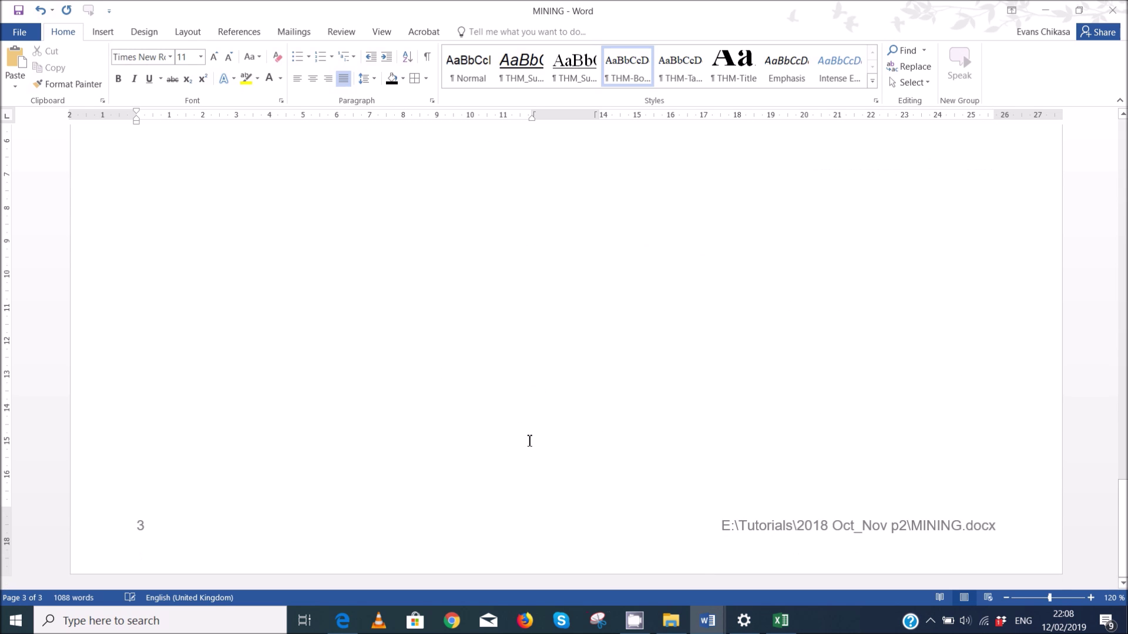
{"action": "scroll", "coordinate": [522, 414], "scroll_direction": "up", "scroll_amount": 1}
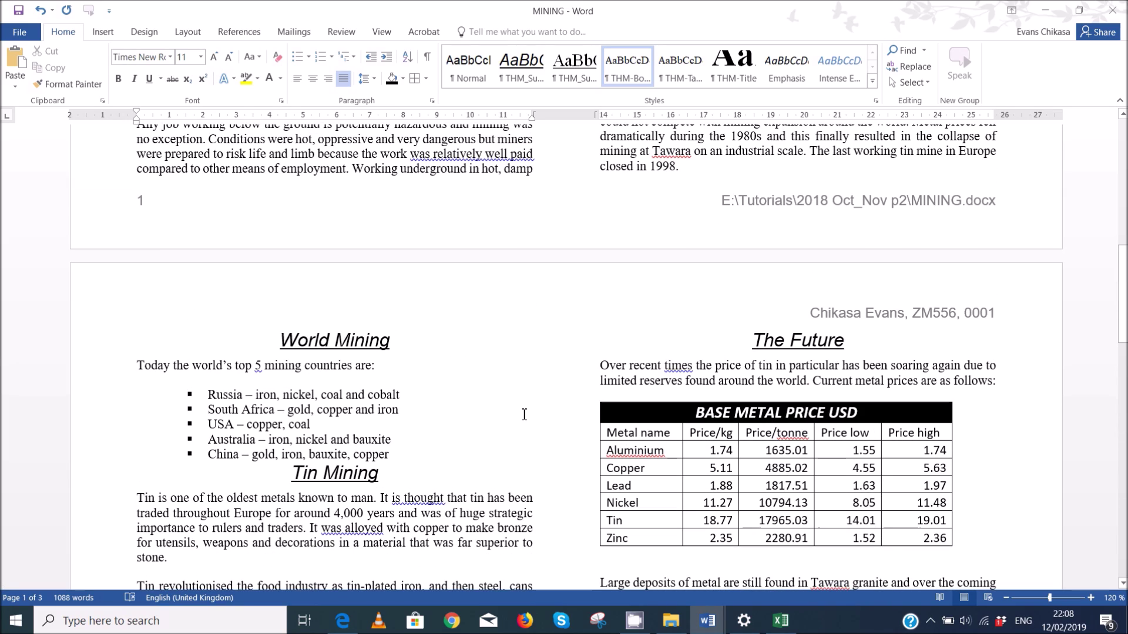
{"action": "scroll", "coordinate": [524, 415], "scroll_direction": "up", "scroll_amount": 10}
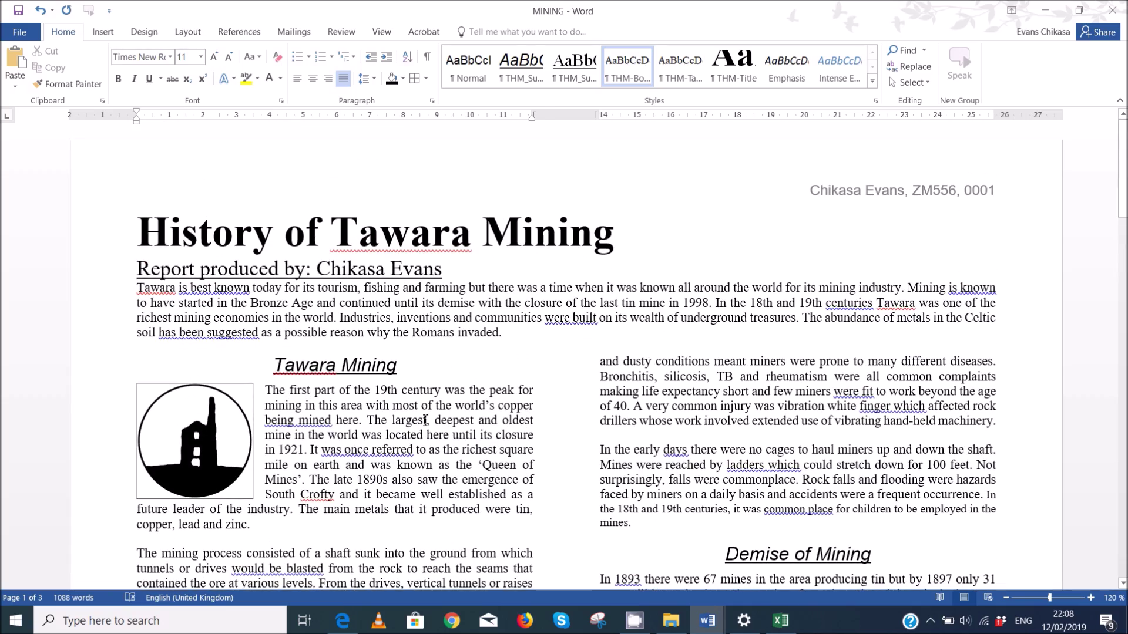
{"action": "scroll", "coordinate": [453, 448], "scroll_direction": "down", "scroll_amount": 12}
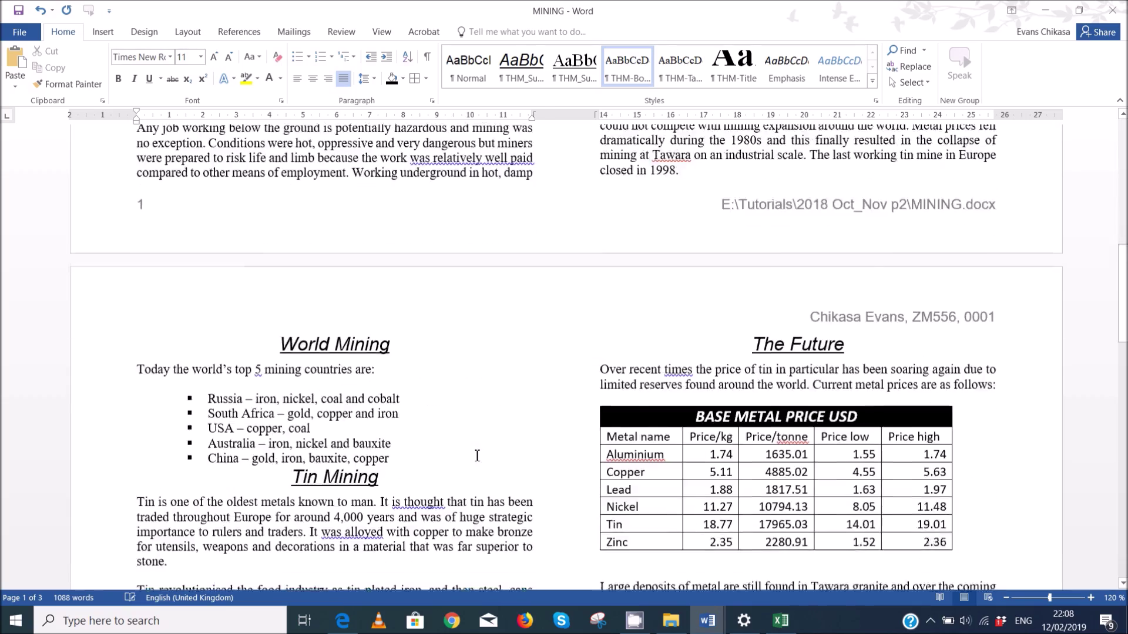
{"action": "scroll", "coordinate": [478, 455], "scroll_direction": "down", "scroll_amount": 8}
{"action": "scroll", "coordinate": [435, 415], "scroll_direction": "up", "scroll_amount": 5}
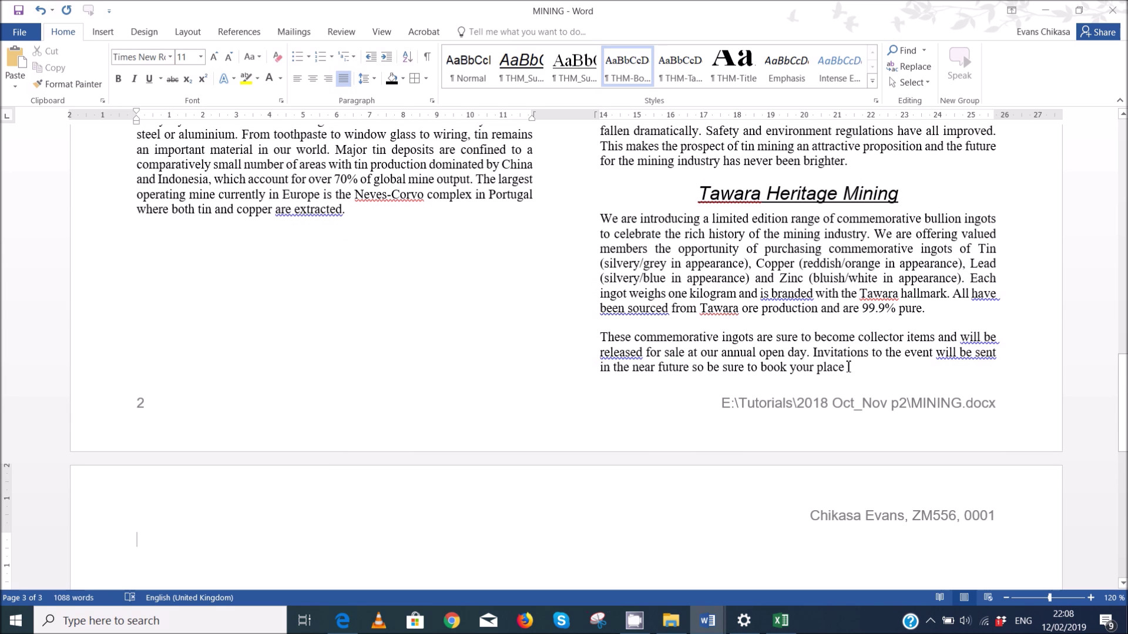
{"action": "left_click_drag", "start_coordinate": [821, 365], "coordinate": [816, 367]}
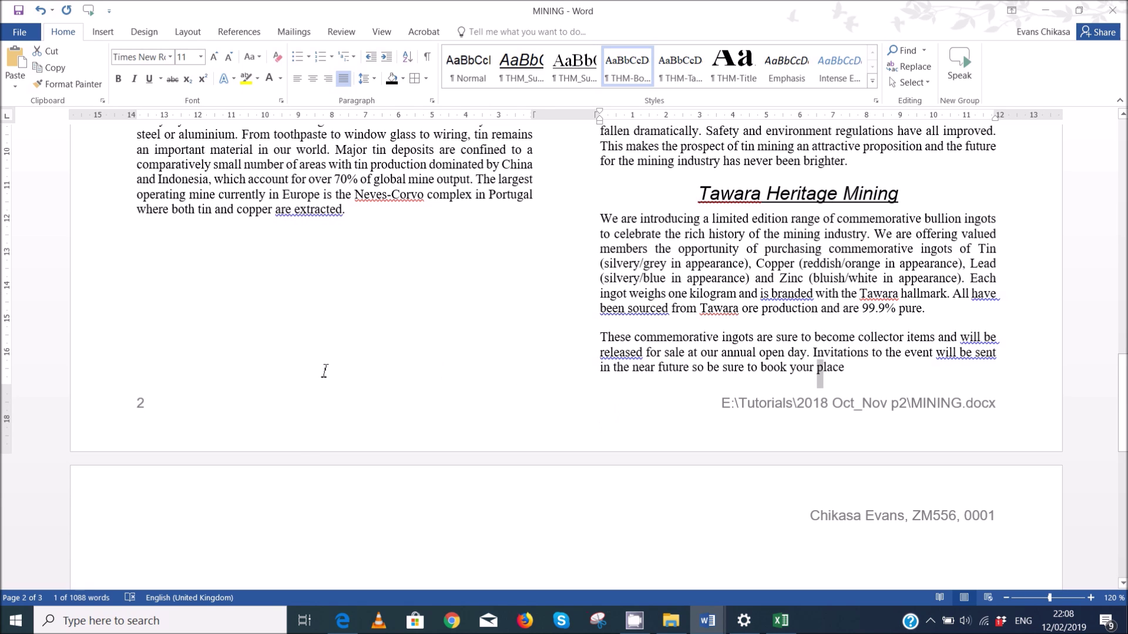
{"action": "left_click", "coordinate": [433, 510]}
{"action": "scroll", "coordinate": [361, 493], "scroll_direction": "down", "scroll_amount": 3}
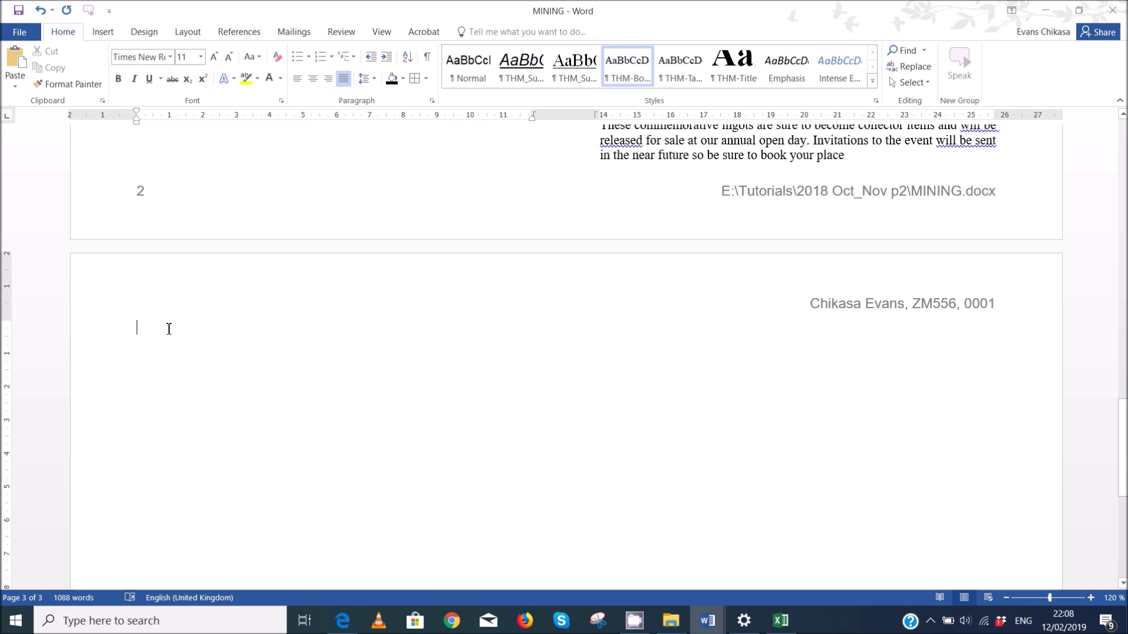
- Show formatting marks and delete the Section Break (Continuous), then undo that deletion
{"action": "left_click", "coordinate": [427, 56]}
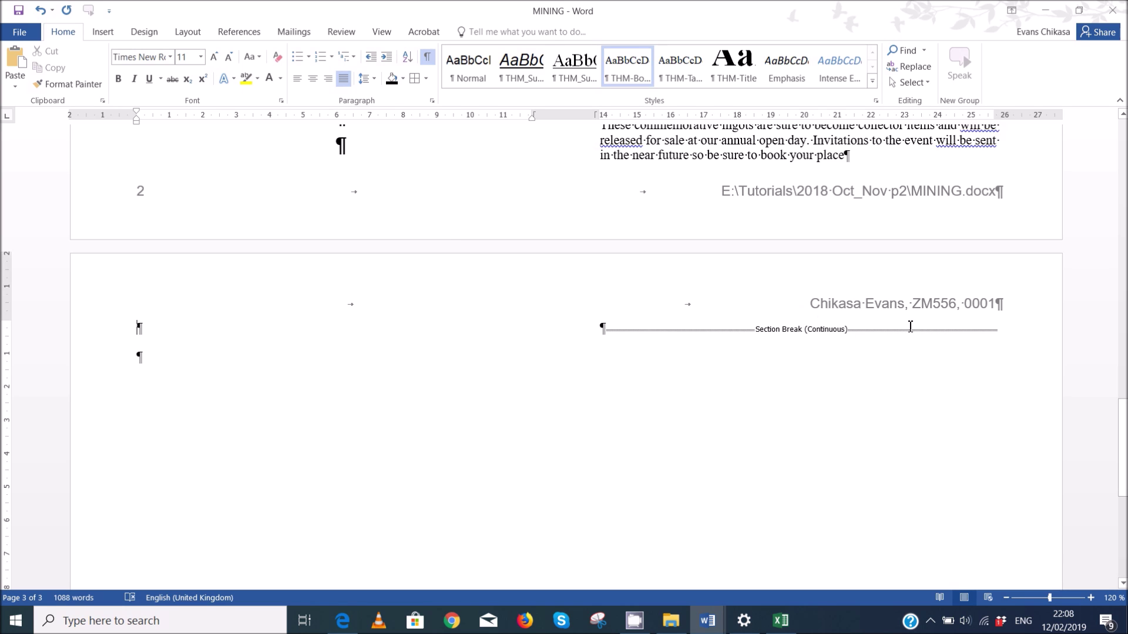
{"action": "left_click", "coordinate": [1011, 338]}
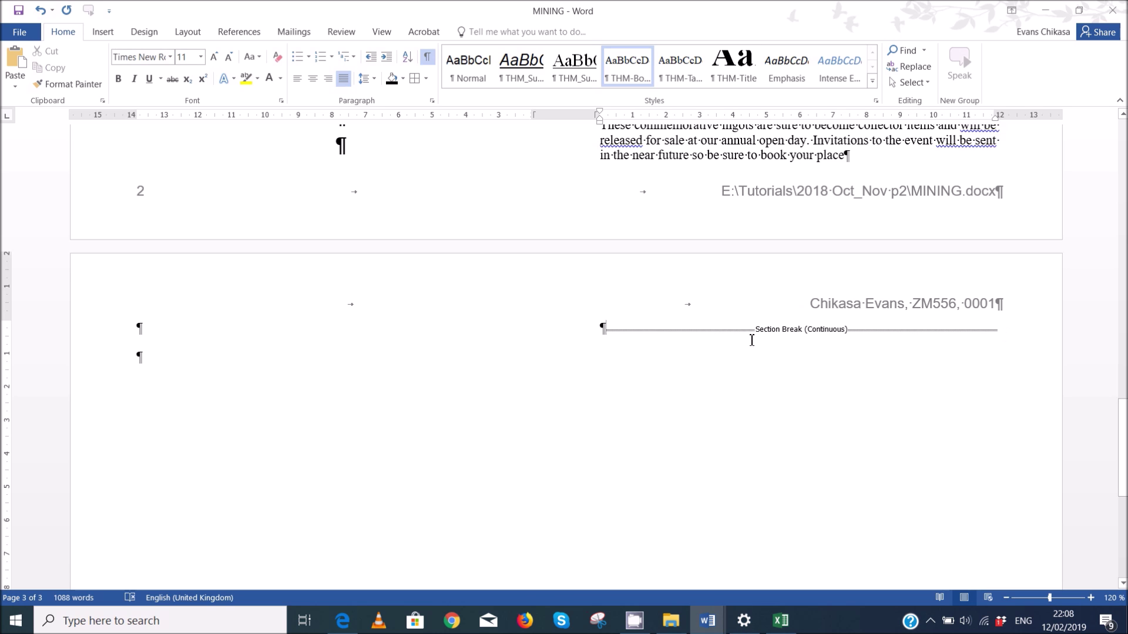
{"action": "key", "text": "Delete"}
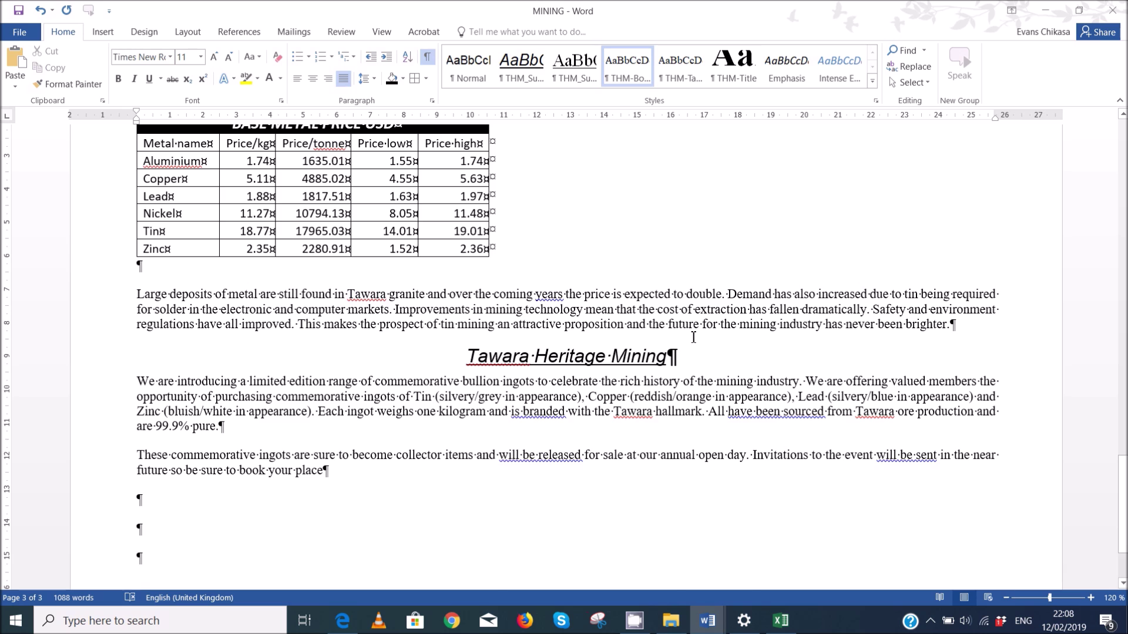
{"action": "scroll", "coordinate": [698, 340], "scroll_direction": "up", "scroll_amount": 5}
{"action": "scroll", "coordinate": [693, 337], "scroll_direction": "up", "scroll_amount": 5}
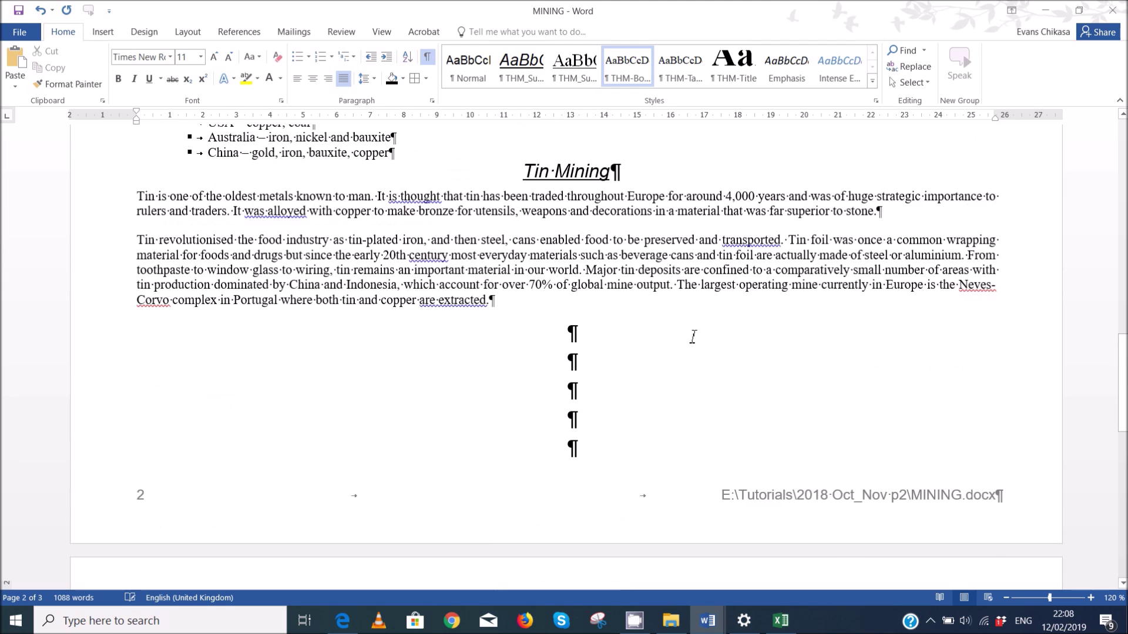
{"action": "key", "text": "ctrl+z"}
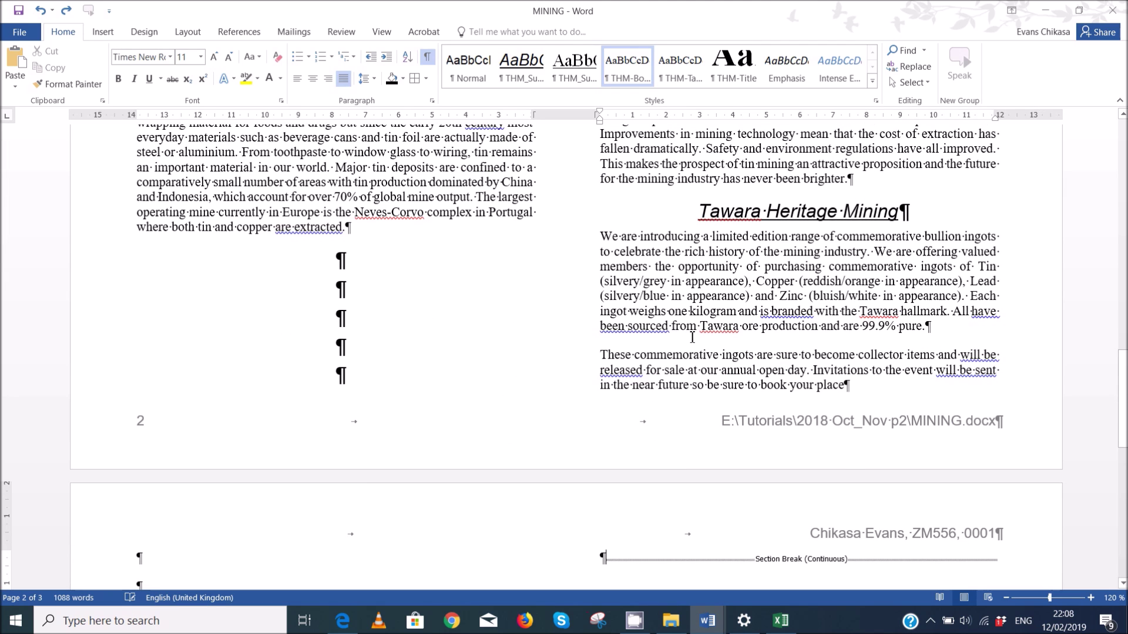
{"action": "scroll", "coordinate": [692, 337], "scroll_direction": "down", "scroll_amount": 4}
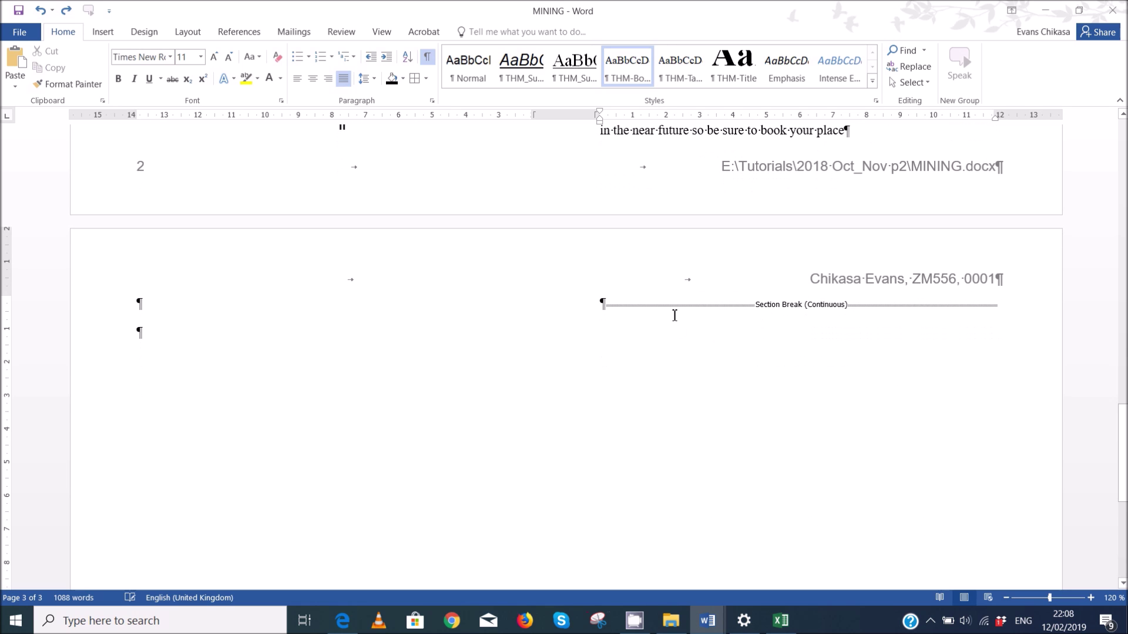
- Delete the continuous section break again so the text runs full width, then hide formatting marks
{"action": "double_click", "coordinate": [797, 299]}
{"action": "left_click", "coordinate": [687, 484]}
{"action": "key", "text": "Delete"}
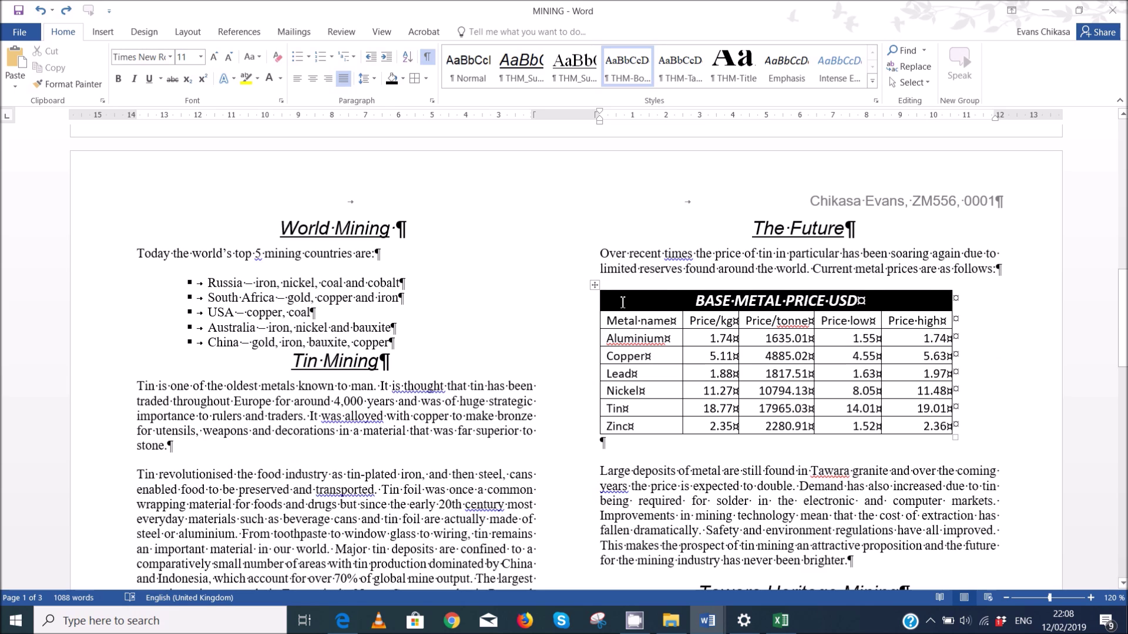
{"action": "scroll", "coordinate": [623, 303], "scroll_direction": "down", "scroll_amount": 15}
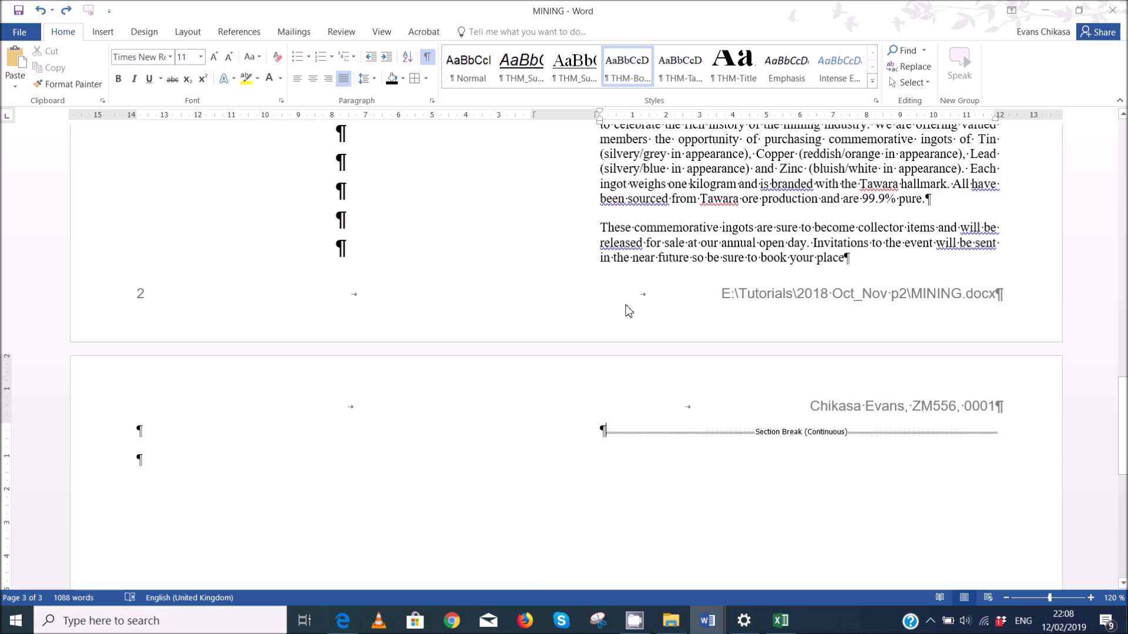
{"action": "key", "text": "Delete"}
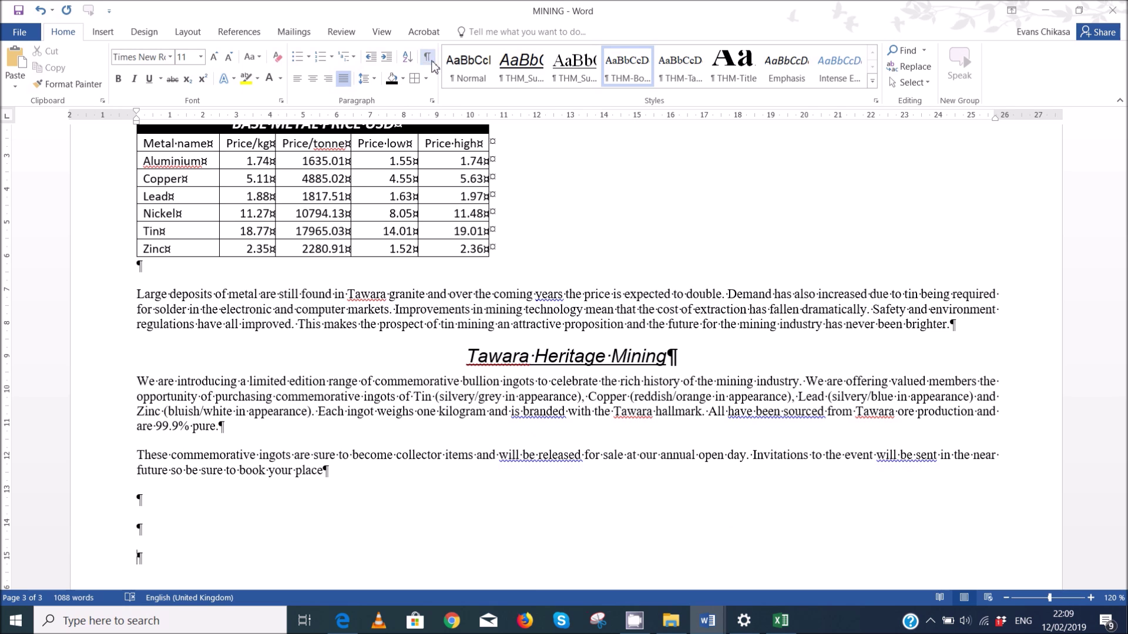
{"action": "left_click", "coordinate": [431, 61]}
- Select the report text from the Tawara Mining heading to the end
{"action": "scroll", "coordinate": [517, 235], "scroll_direction": "up", "scroll_amount": 15}
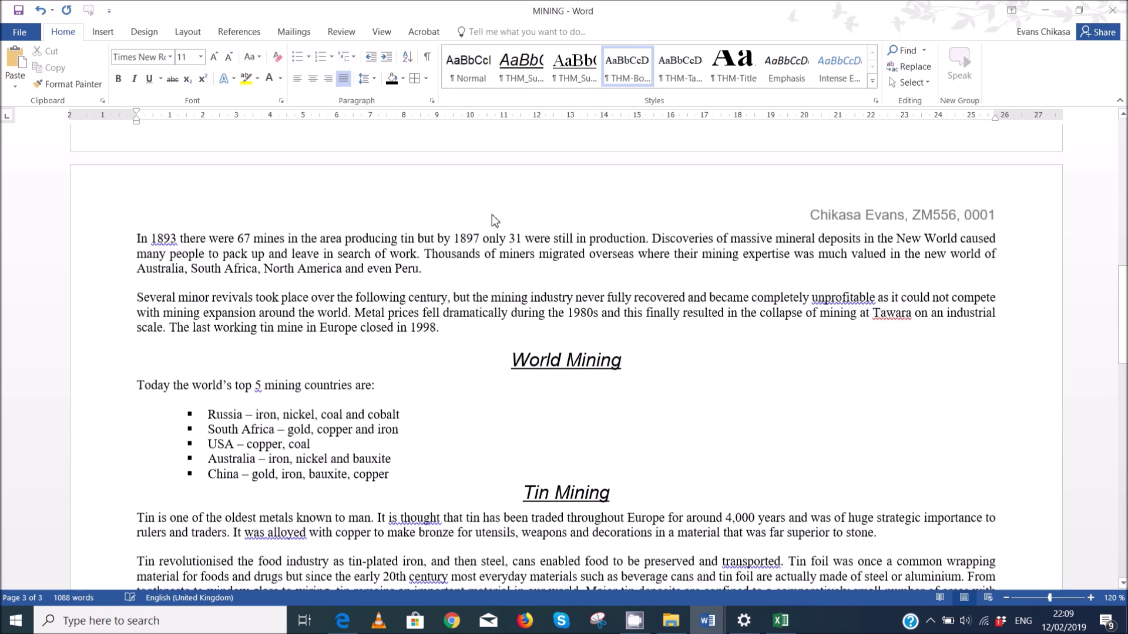
{"action": "scroll", "coordinate": [491, 220], "scroll_direction": "up", "scroll_amount": 10}
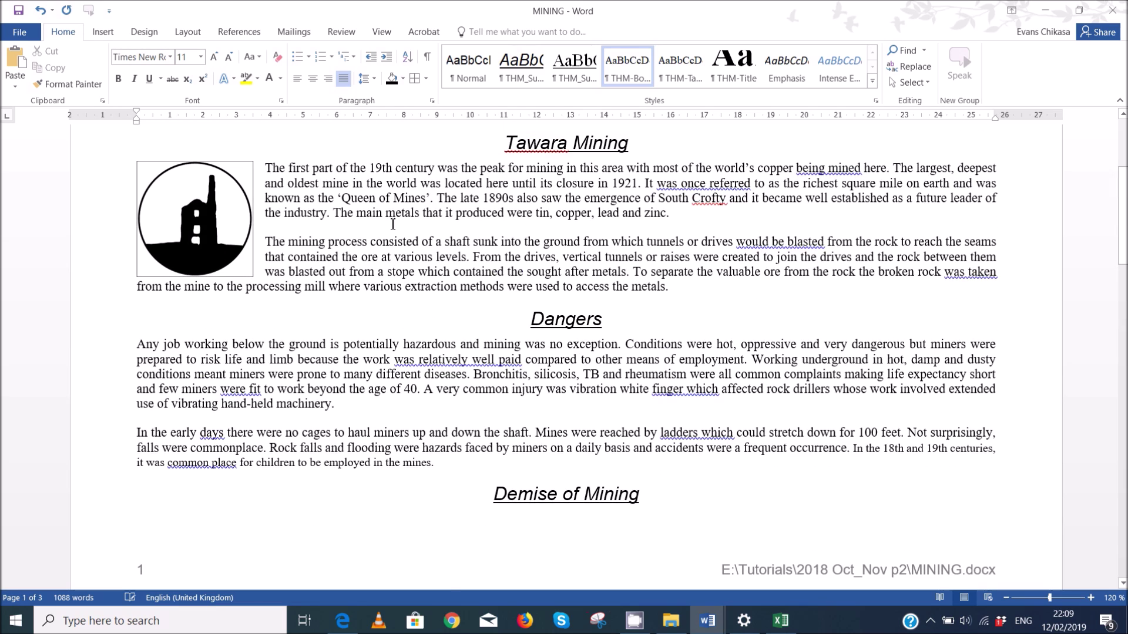
{"action": "scroll", "coordinate": [393, 225], "scroll_direction": "up", "scroll_amount": 5}
{"action": "left_click_drag", "start_coordinate": [503, 351], "coordinate": [324, 354]}
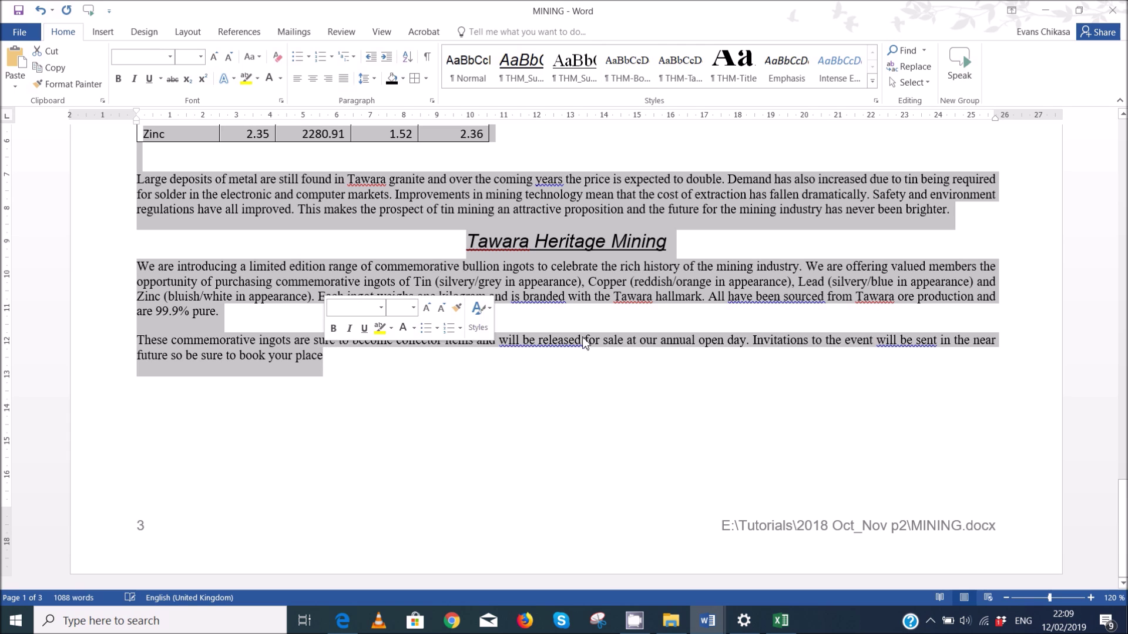
- Apply two equal columns with 2 cm spacing to the selection through More Columns
{"action": "left_click", "coordinate": [192, 35]}
{"action": "left_click", "coordinate": [132, 82]}
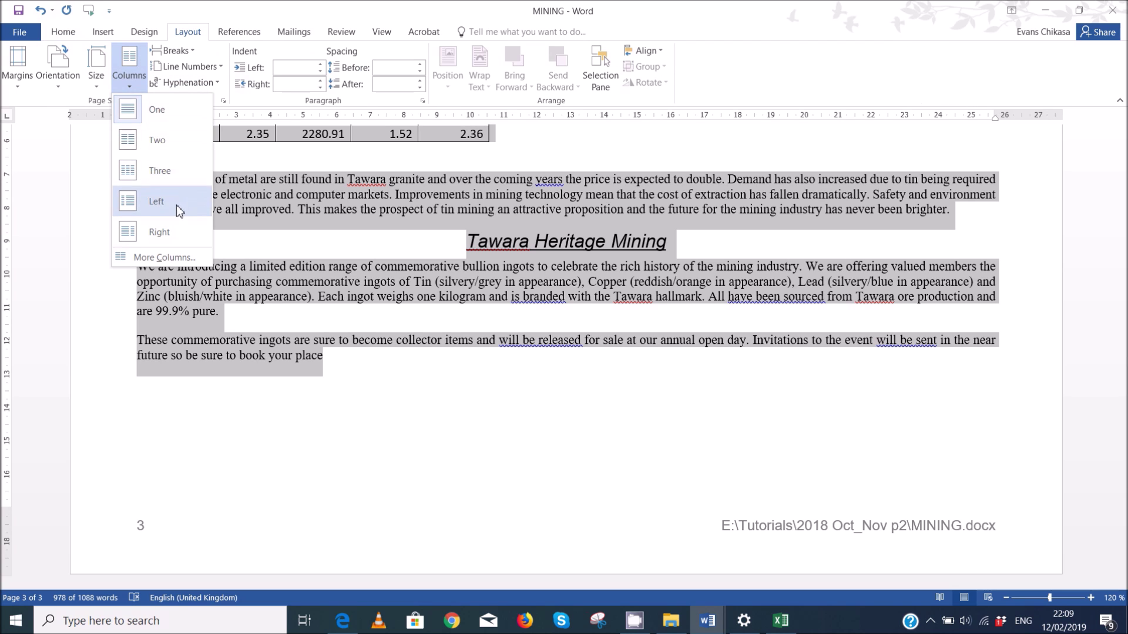
{"action": "left_click", "coordinate": [166, 259]}
{"action": "left_click", "coordinate": [500, 215]}
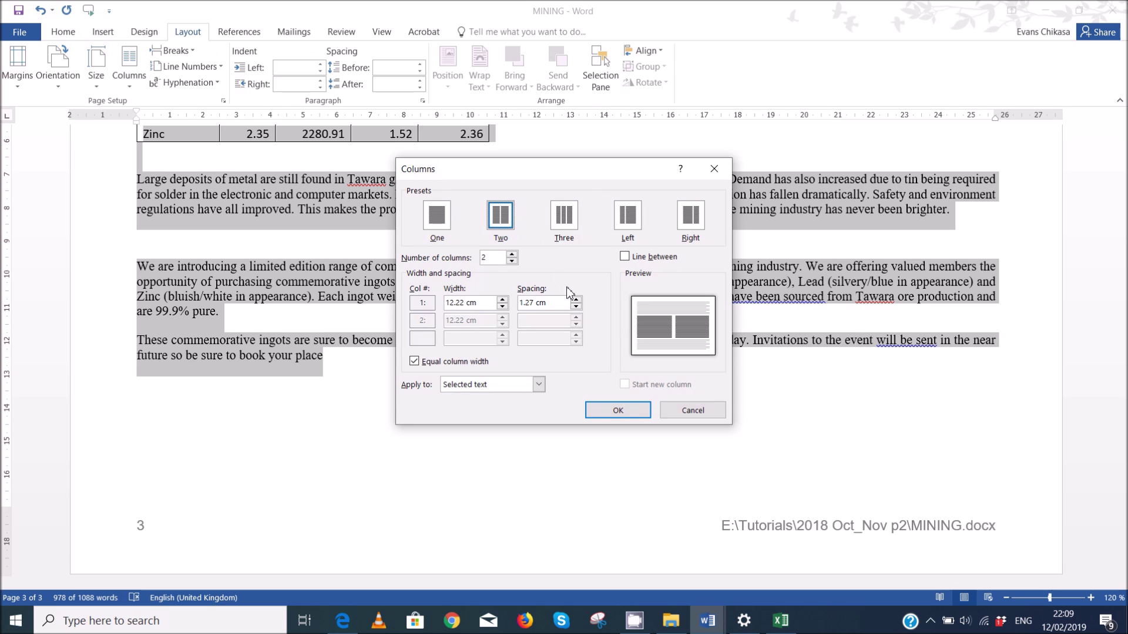
{"action": "left_click", "coordinate": [576, 299]}
{"action": "left_click", "coordinate": [575, 300]}
{"action": "left_click", "coordinate": [576, 299]}
{"action": "left_click", "coordinate": [575, 299]}
{"action": "left_click", "coordinate": [576, 299]}
{"action": "left_click", "coordinate": [576, 300]}
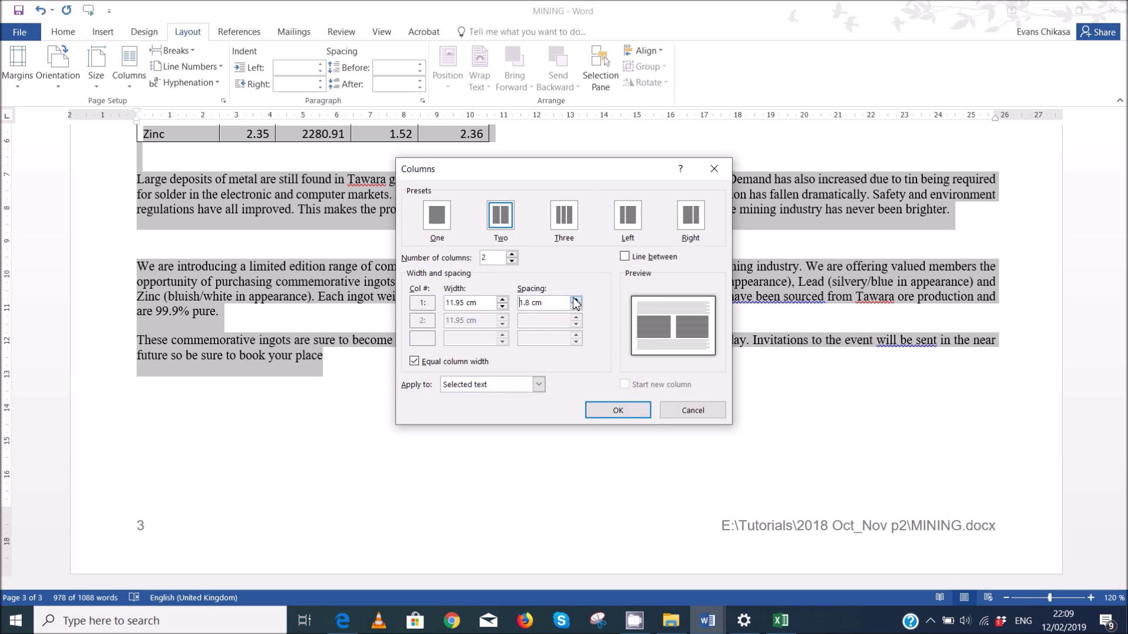
{"action": "left_click", "coordinate": [576, 299]}
{"action": "left_click", "coordinate": [576, 300]}
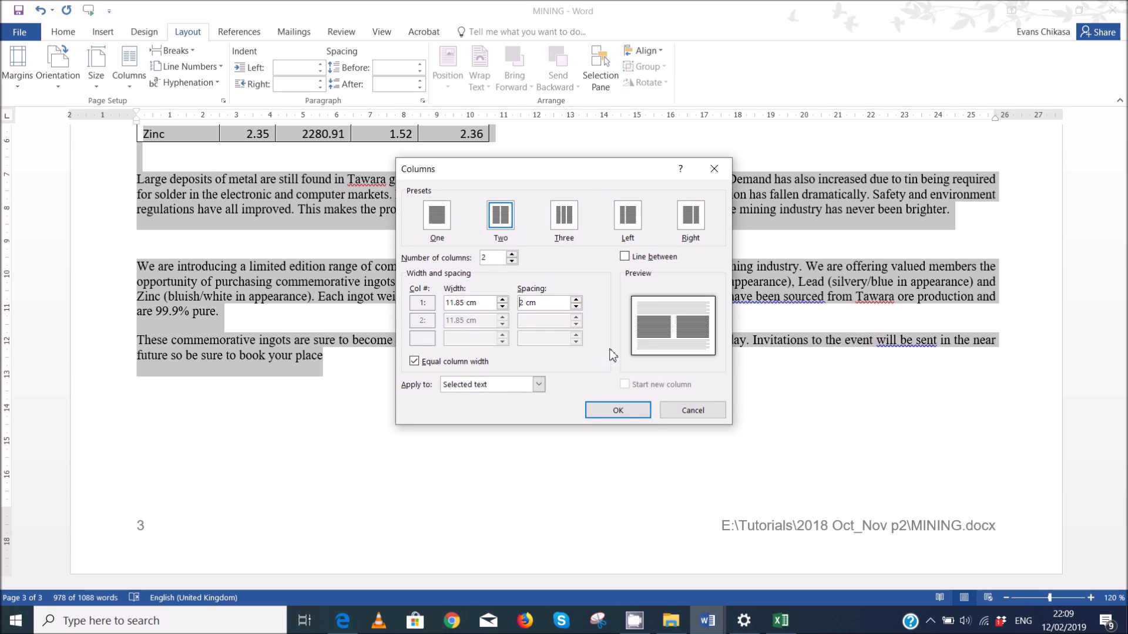
{"action": "left_click", "coordinate": [592, 411]}
{"action": "scroll", "coordinate": [758, 317], "scroll_direction": "up", "scroll_amount": 15}
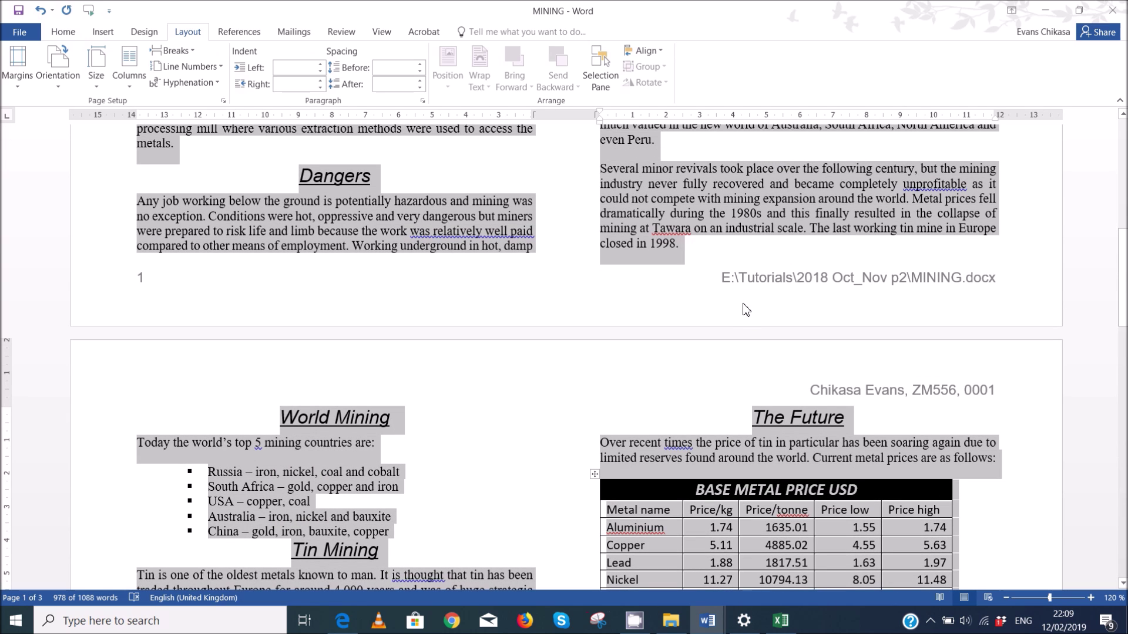
{"action": "scroll", "coordinate": [738, 287], "scroll_direction": "up", "scroll_amount": 10}
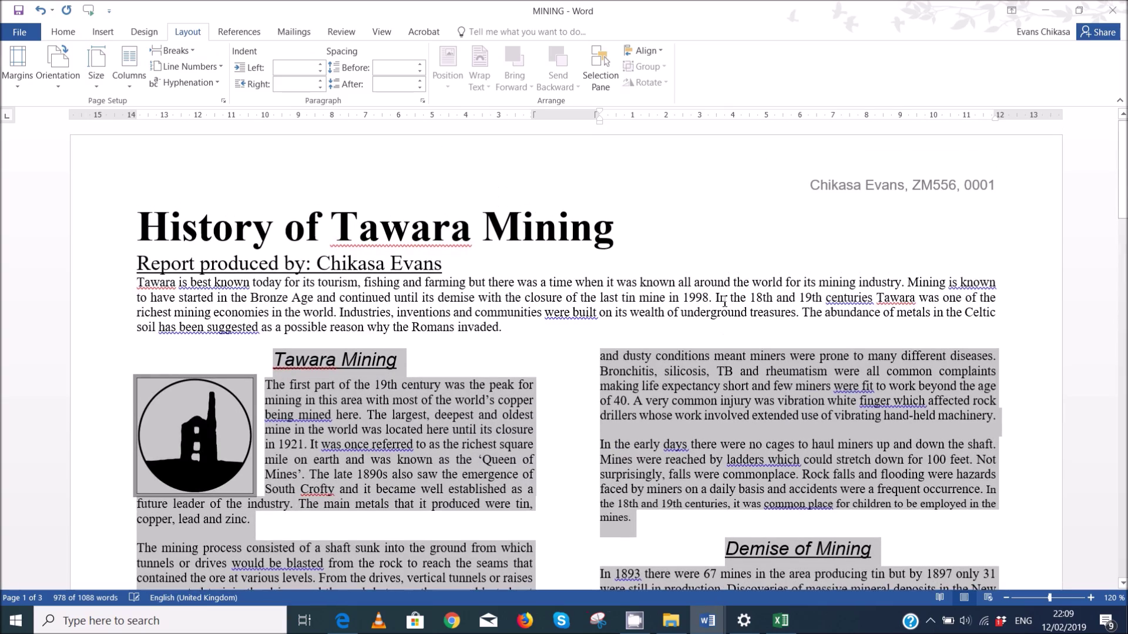
{"action": "scroll", "coordinate": [724, 302], "scroll_direction": "down", "scroll_amount": 10}
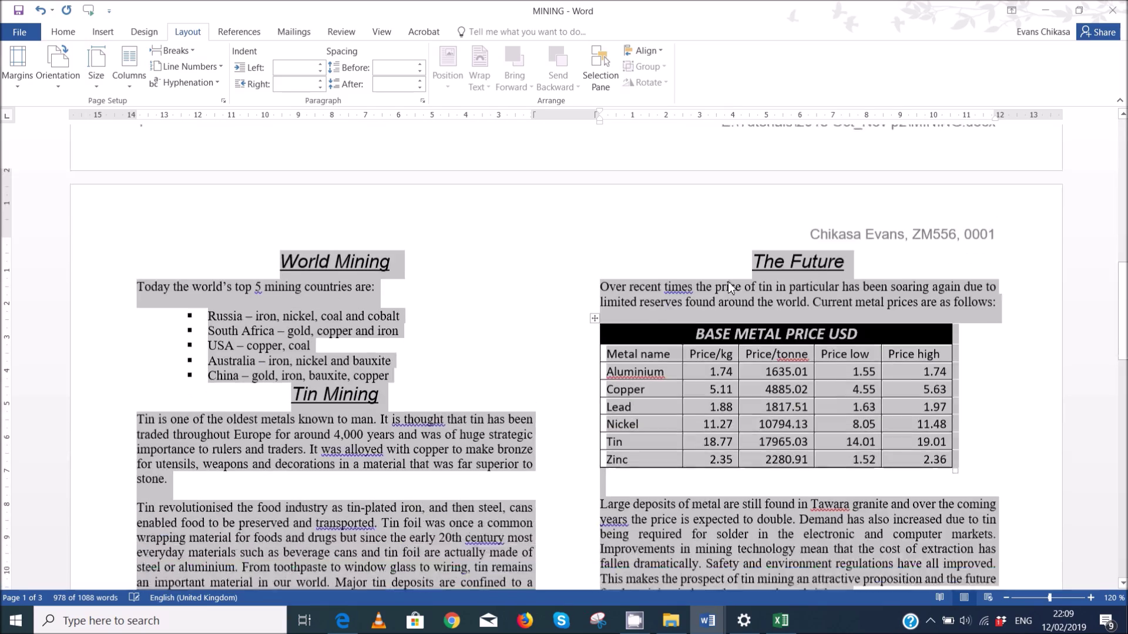
{"action": "scroll", "coordinate": [729, 288], "scroll_direction": "up", "scroll_amount": 8}
{"action": "scroll", "coordinate": [732, 270], "scroll_direction": "down", "scroll_amount": 4}
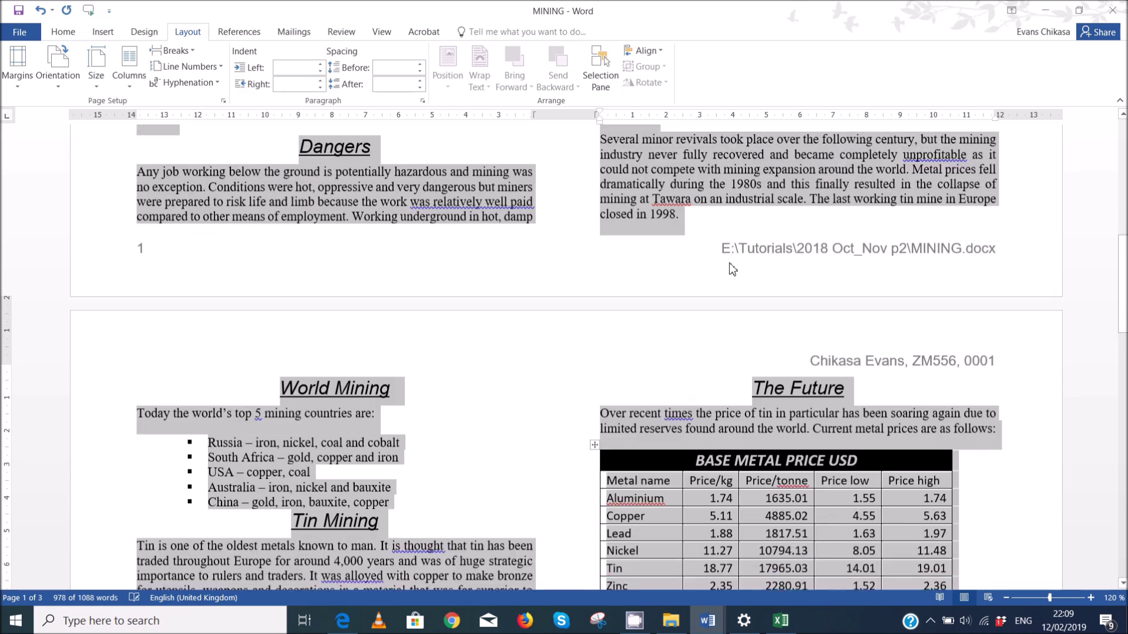
{"action": "scroll", "coordinate": [728, 263], "scroll_direction": "down", "scroll_amount": 15}
{"action": "scroll", "coordinate": [713, 283], "scroll_direction": "up", "scroll_amount": 2}
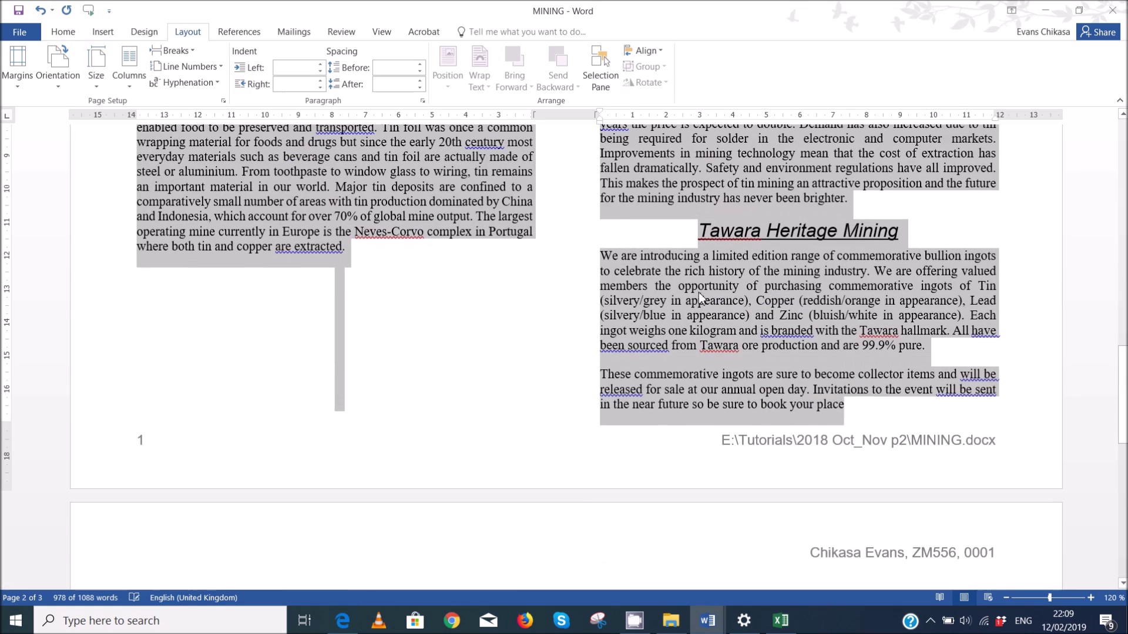
{"action": "left_click", "coordinate": [541, 318]}
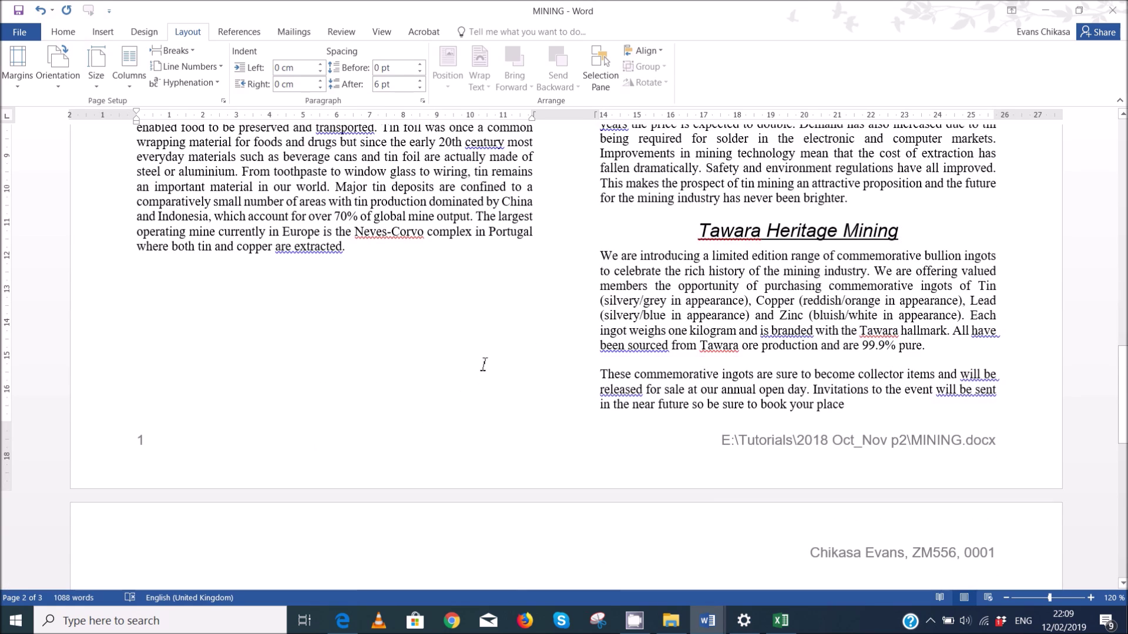
{"action": "left_click", "coordinate": [868, 407]}
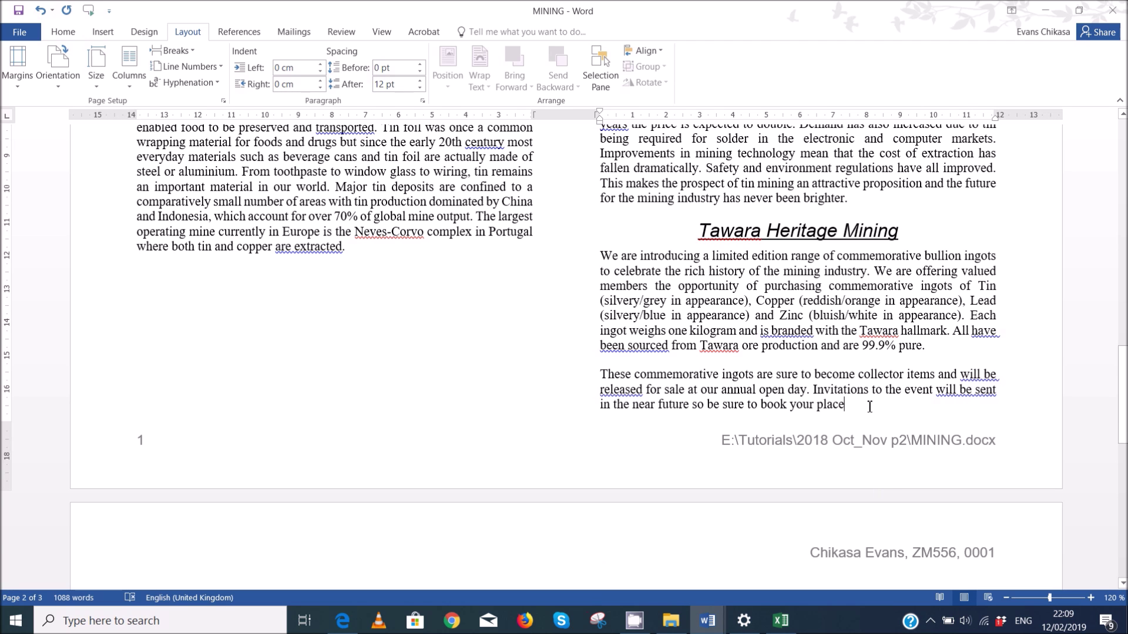
{"action": "key", "text": "ctrl+z"}
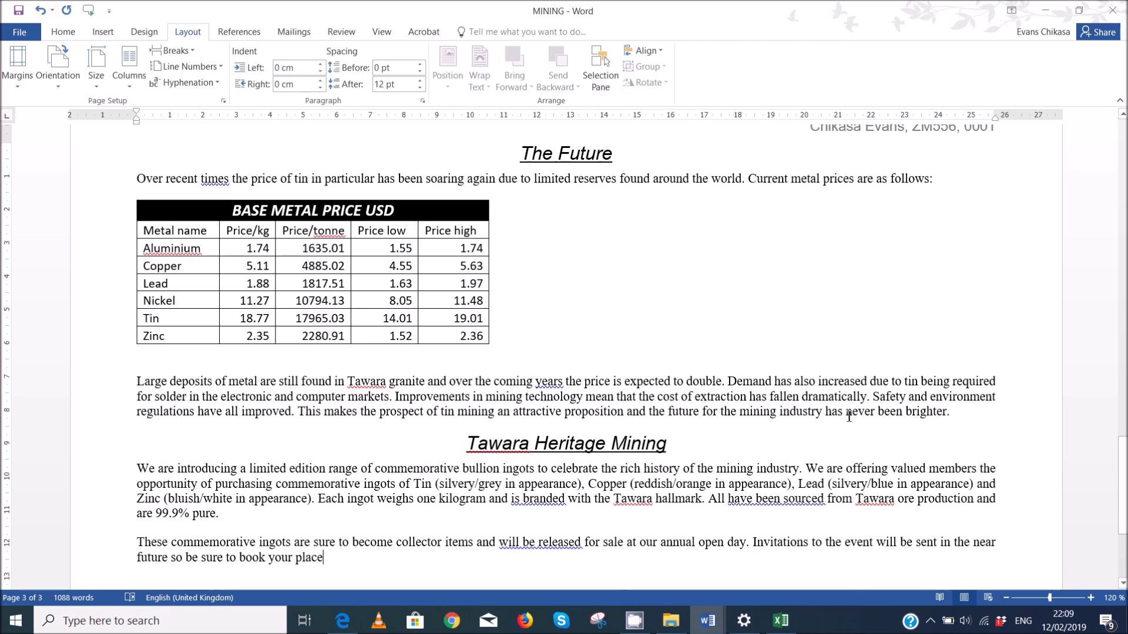
{"action": "key", "text": "ctrl+y"}
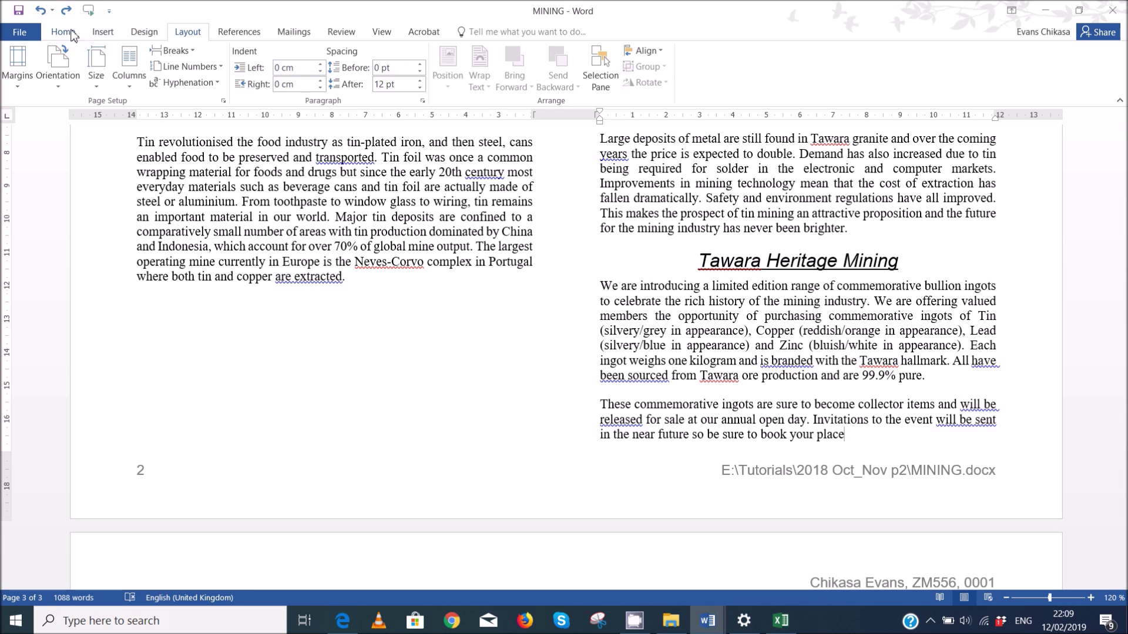
- Show formatting marks, then delete the final section break and the empty last paragraph
{"action": "left_click", "coordinate": [74, 37]}
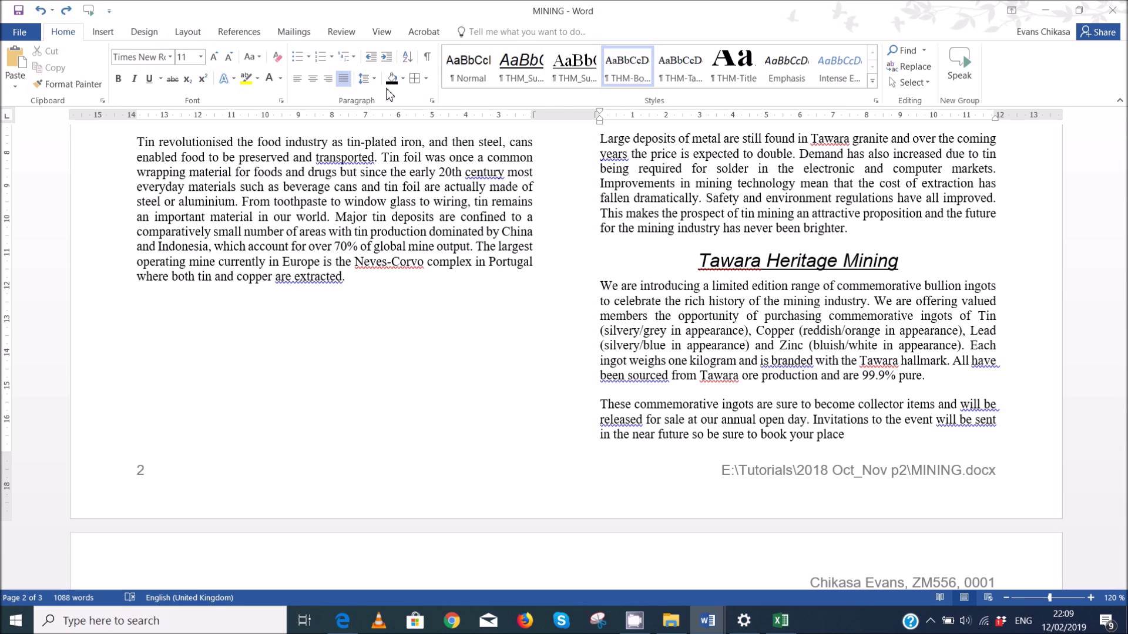
{"action": "left_click", "coordinate": [427, 57]}
{"action": "scroll", "coordinate": [740, 297], "scroll_direction": "down", "scroll_amount": 5}
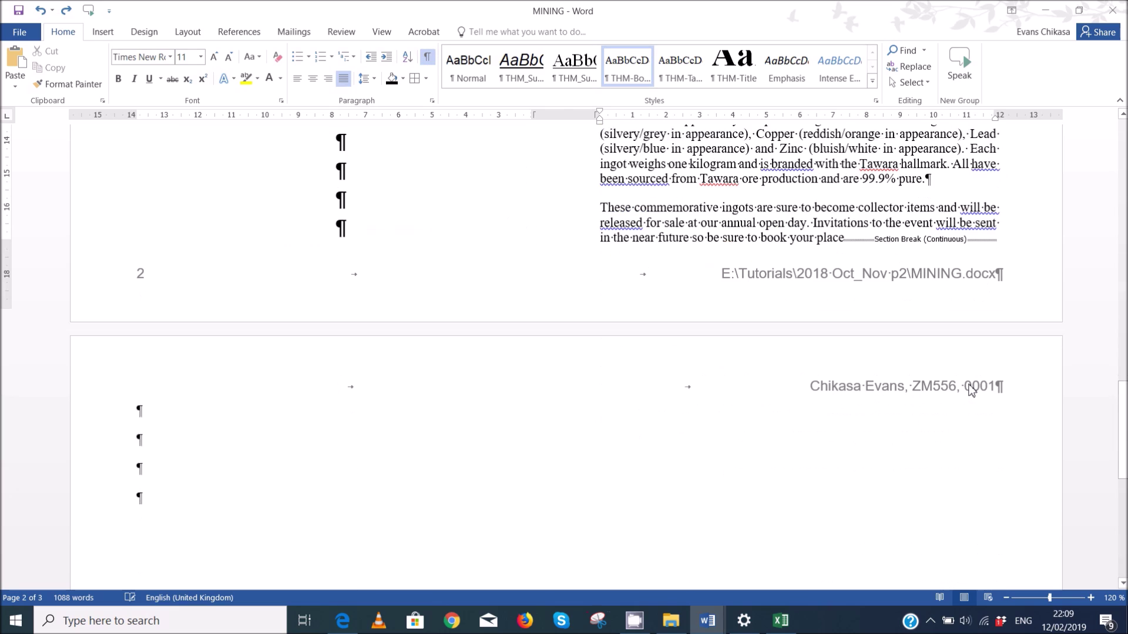
{"action": "scroll", "coordinate": [853, 342], "scroll_direction": "up", "scroll_amount": 15}
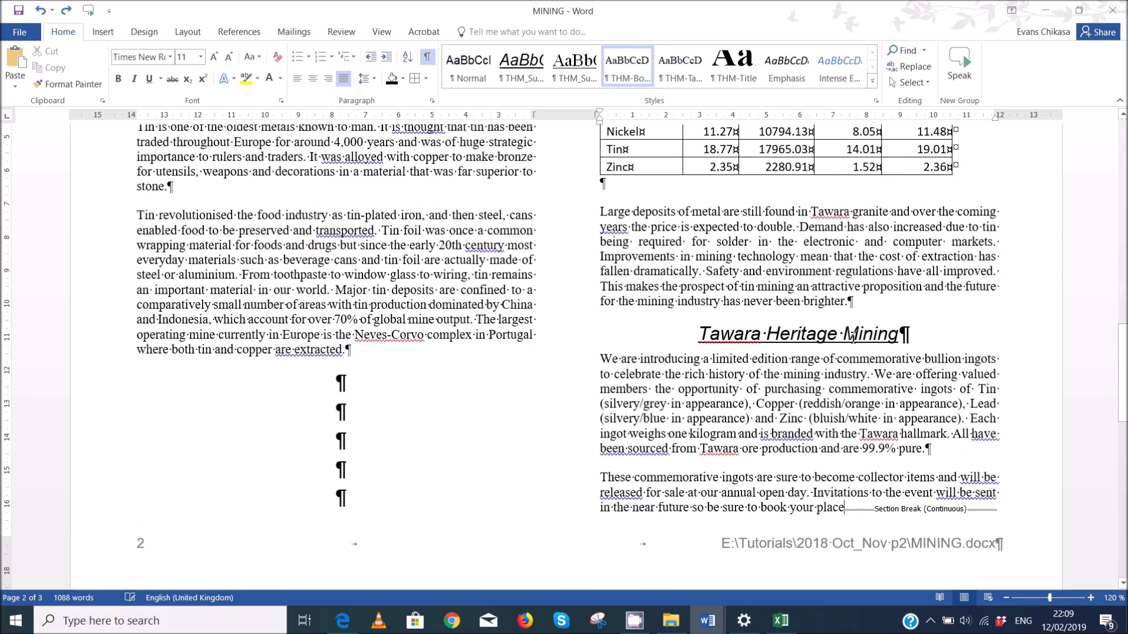
{"action": "scroll", "coordinate": [884, 357], "scroll_direction": "down", "scroll_amount": 7}
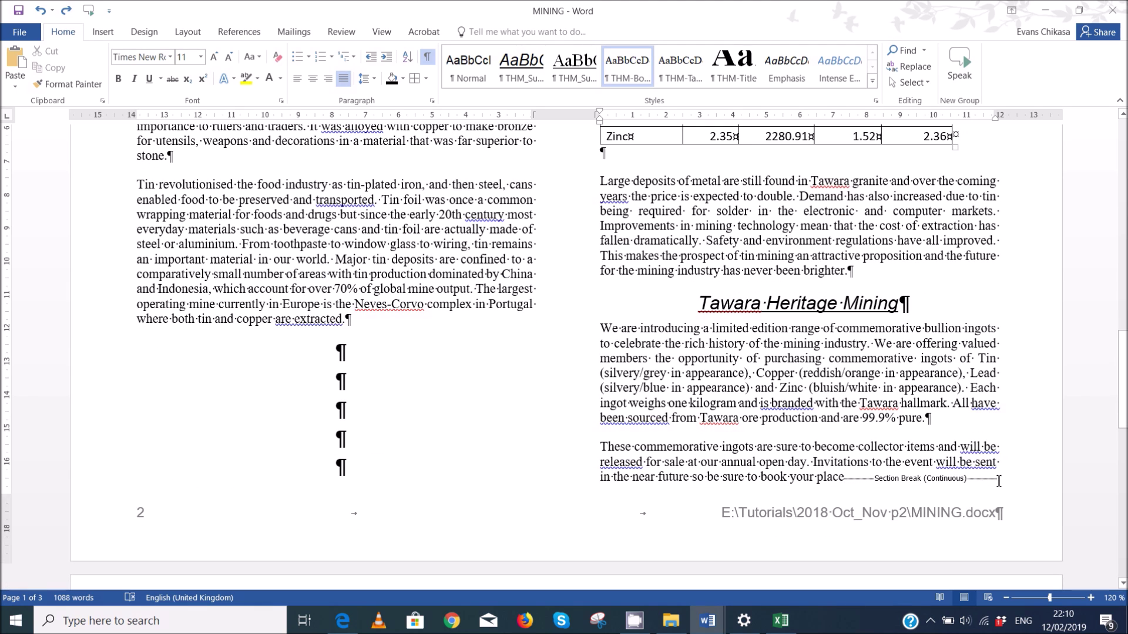
{"action": "left_click", "coordinate": [999, 480]}
{"action": "key", "text": "Delete"}
{"action": "scroll", "coordinate": [902, 411], "scroll_direction": "down", "scroll_amount": 2}
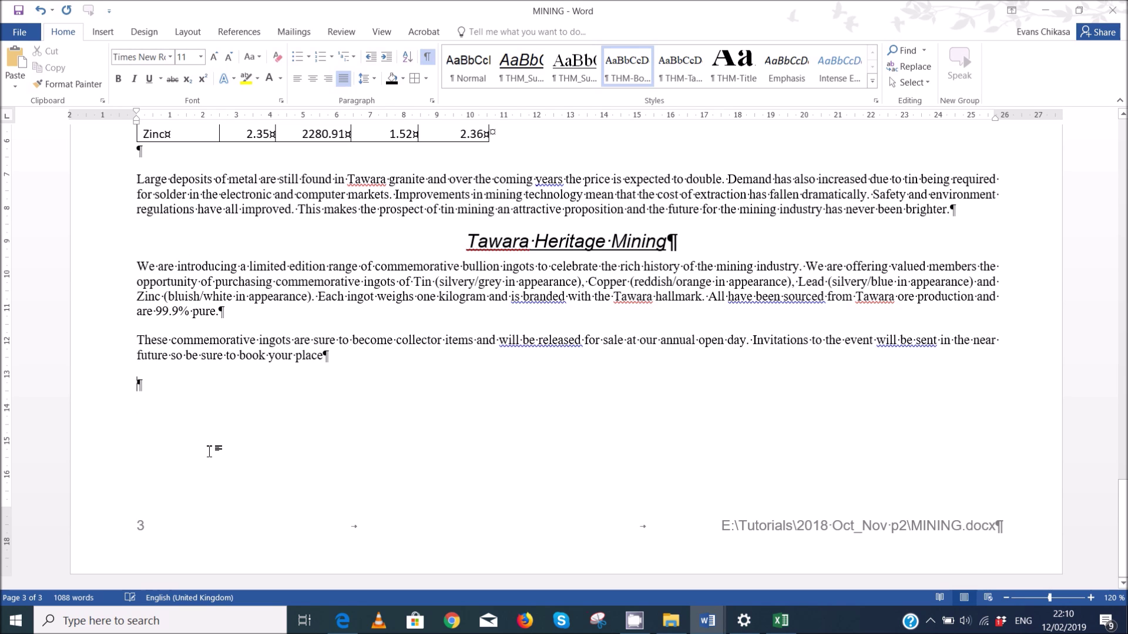
{"action": "key", "text": "BackSpace"}
- Select the report body text below the intro
{"action": "scroll", "coordinate": [597, 383], "scroll_direction": "up", "scroll_amount": 3}
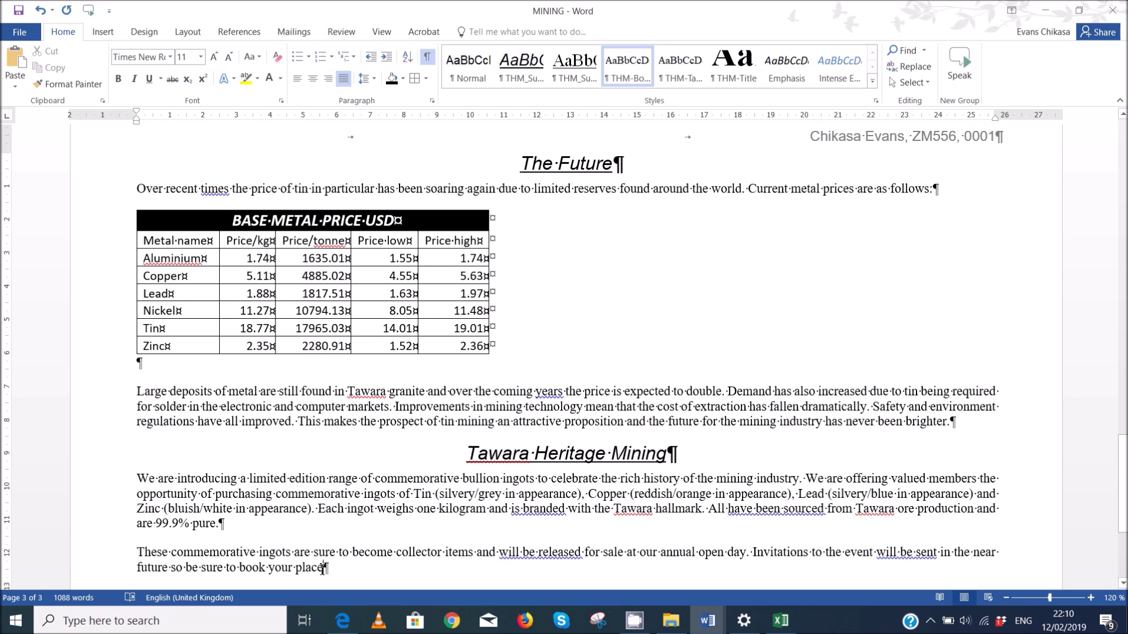
{"action": "left_click_drag", "start_coordinate": [323, 567], "coordinate": [290, 312]}
{"action": "scroll", "coordinate": [344, 430], "scroll_direction": "down", "scroll_amount": 3}
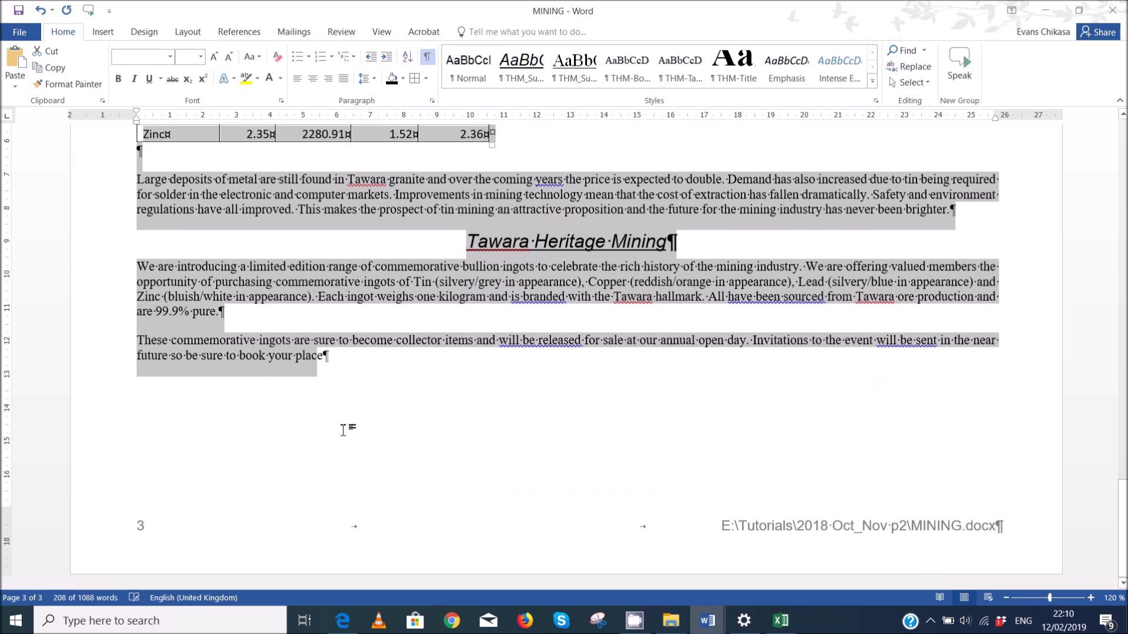
{"action": "left_click_drag", "start_coordinate": [324, 359], "coordinate": [158, 374]}
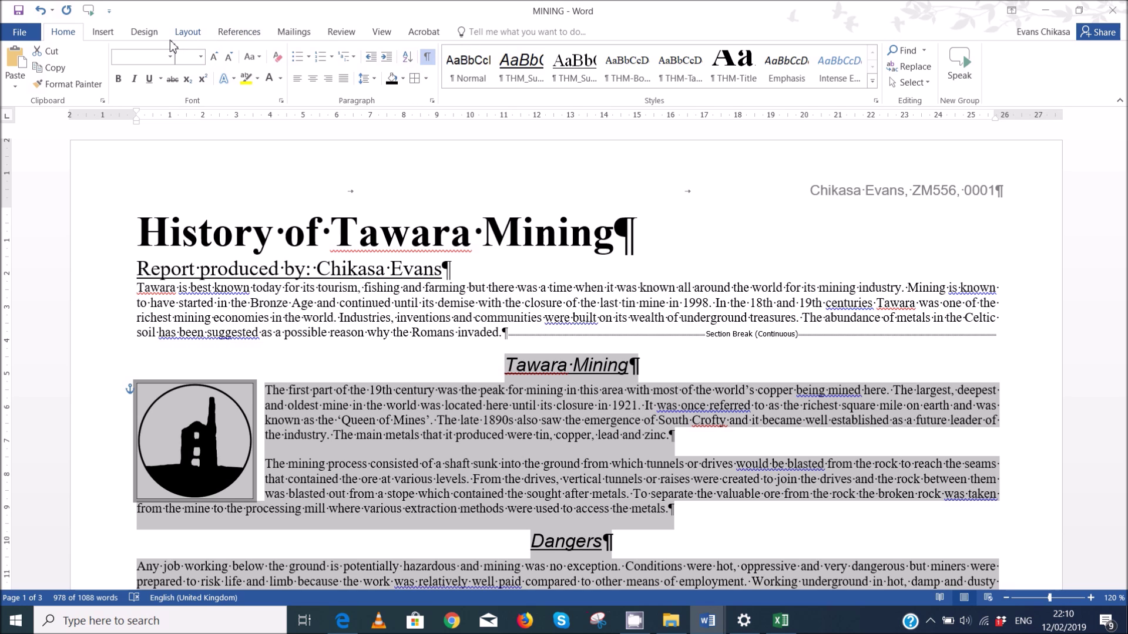
- Apply the Two column preset with 2 cm spacing to the selected body text, then review the pages
{"action": "left_click", "coordinate": [186, 33]}
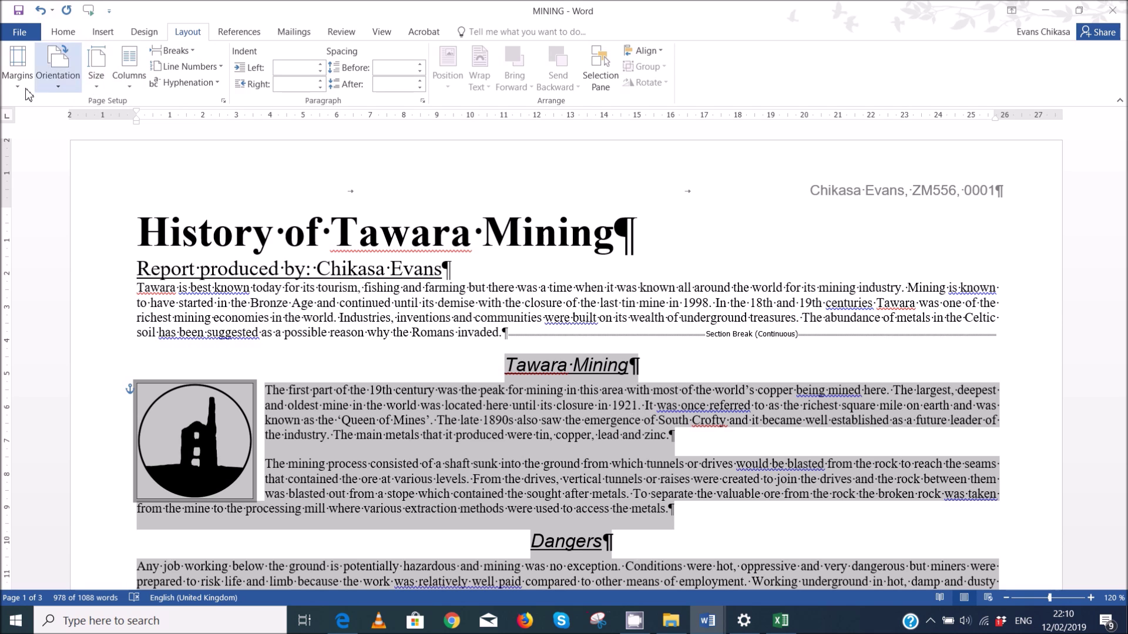
{"action": "left_click", "coordinate": [129, 68]}
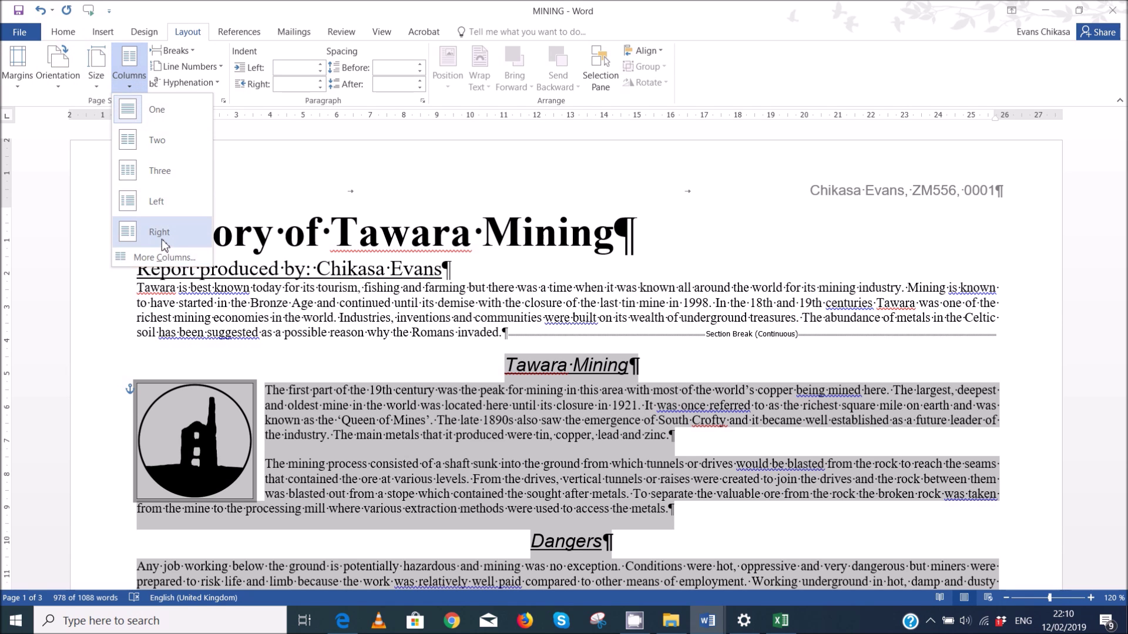
{"action": "left_click", "coordinate": [156, 258]}
{"action": "left_click", "coordinate": [503, 218]}
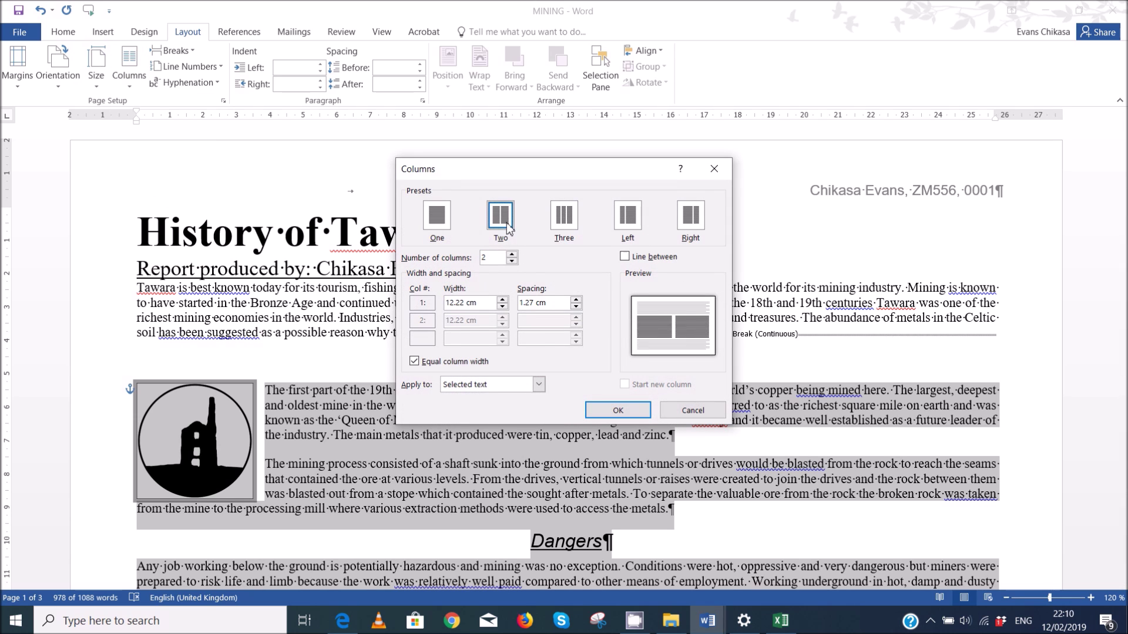
{"action": "left_click", "coordinate": [577, 299]}
{"action": "left_click", "coordinate": [577, 299]}
{"action": "left_click", "coordinate": [576, 299]}
{"action": "left_click", "coordinate": [577, 300]}
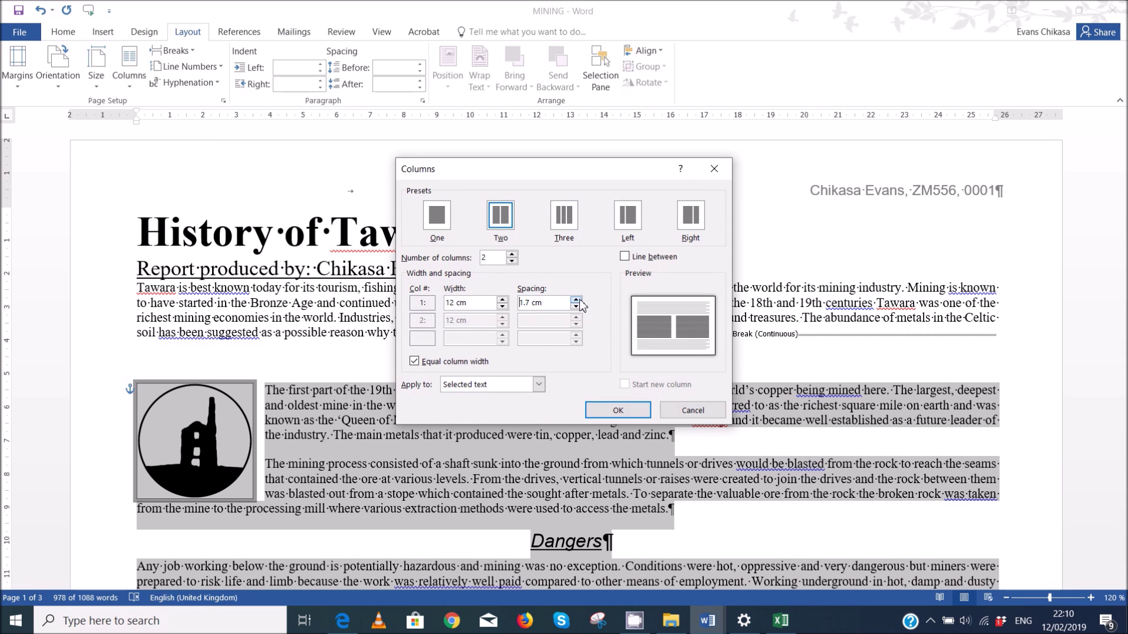
{"action": "left_click", "coordinate": [577, 299]}
{"action": "left_click", "coordinate": [576, 299]}
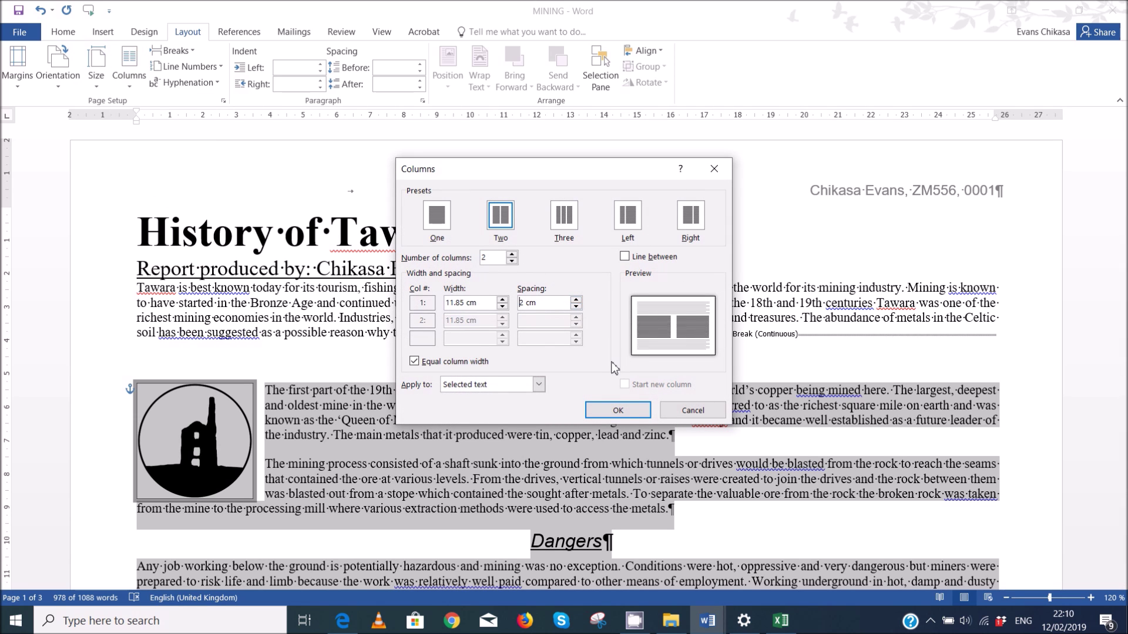
{"action": "left_click", "coordinate": [617, 410]}
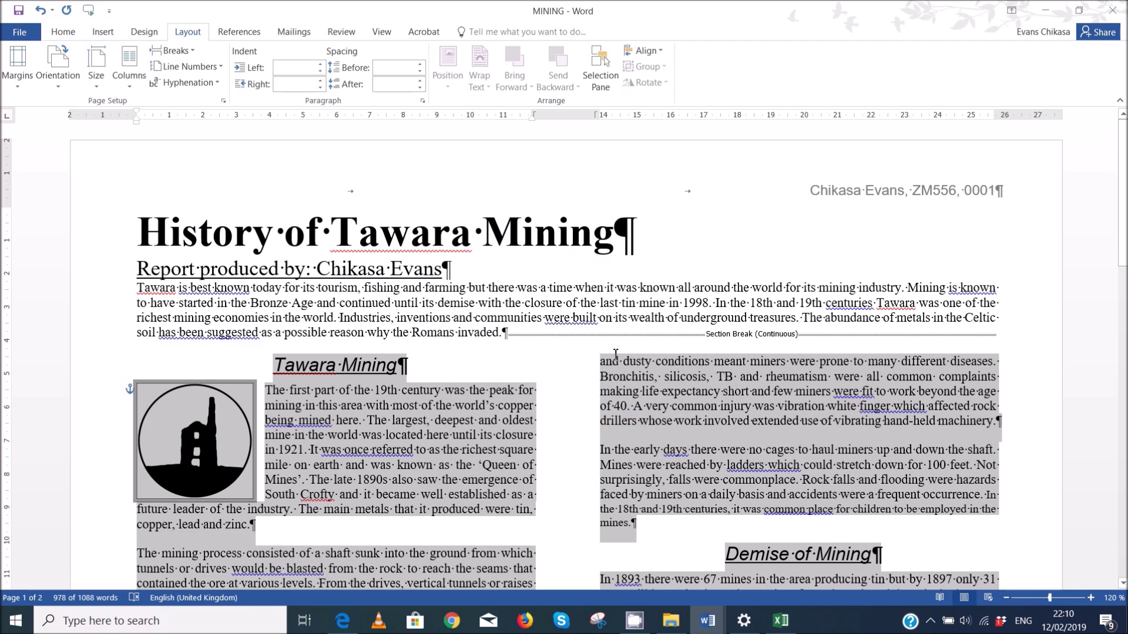
{"action": "scroll", "coordinate": [615, 350], "scroll_direction": "down", "scroll_amount": 20}
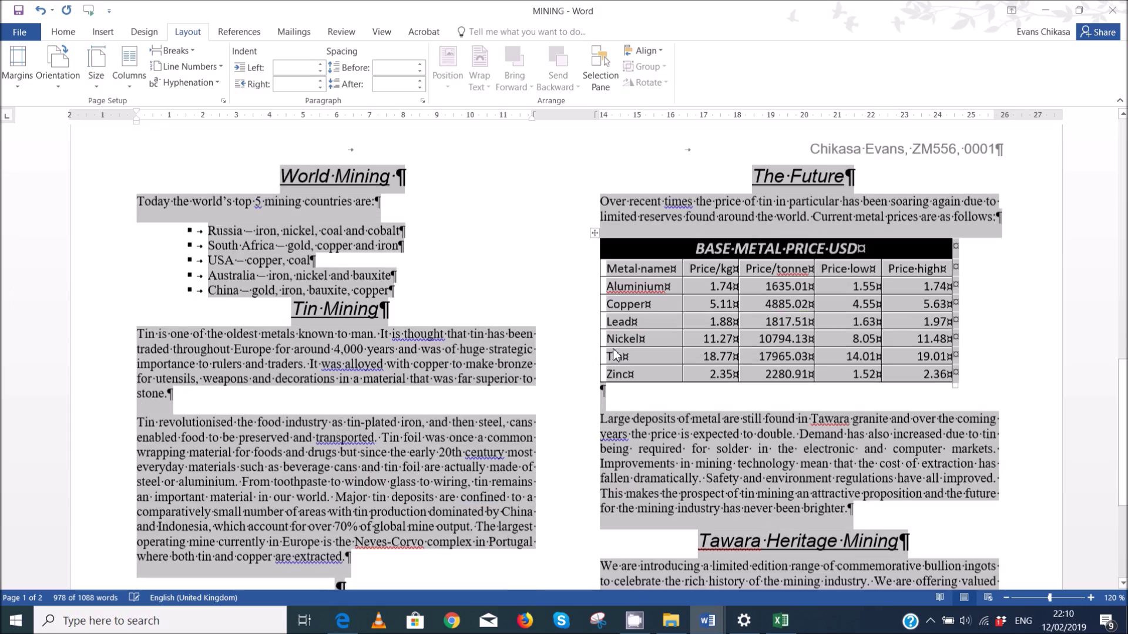
{"action": "scroll", "coordinate": [615, 353], "scroll_direction": "down", "scroll_amount": 1}
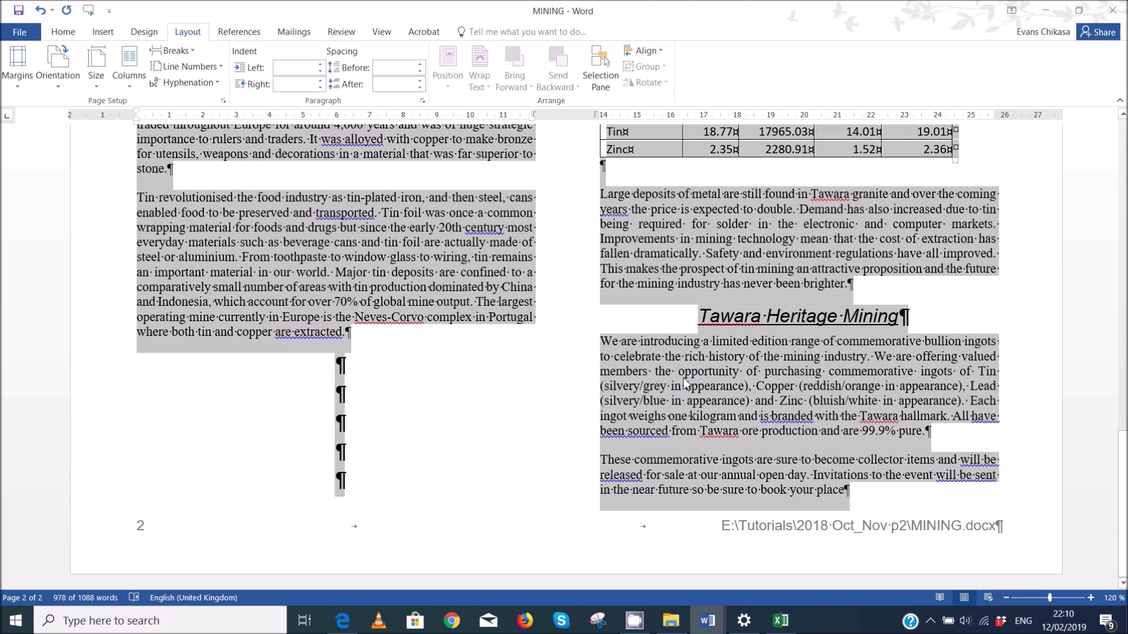
{"action": "scroll", "coordinate": [770, 384], "scroll_direction": "up", "scroll_amount": 8}
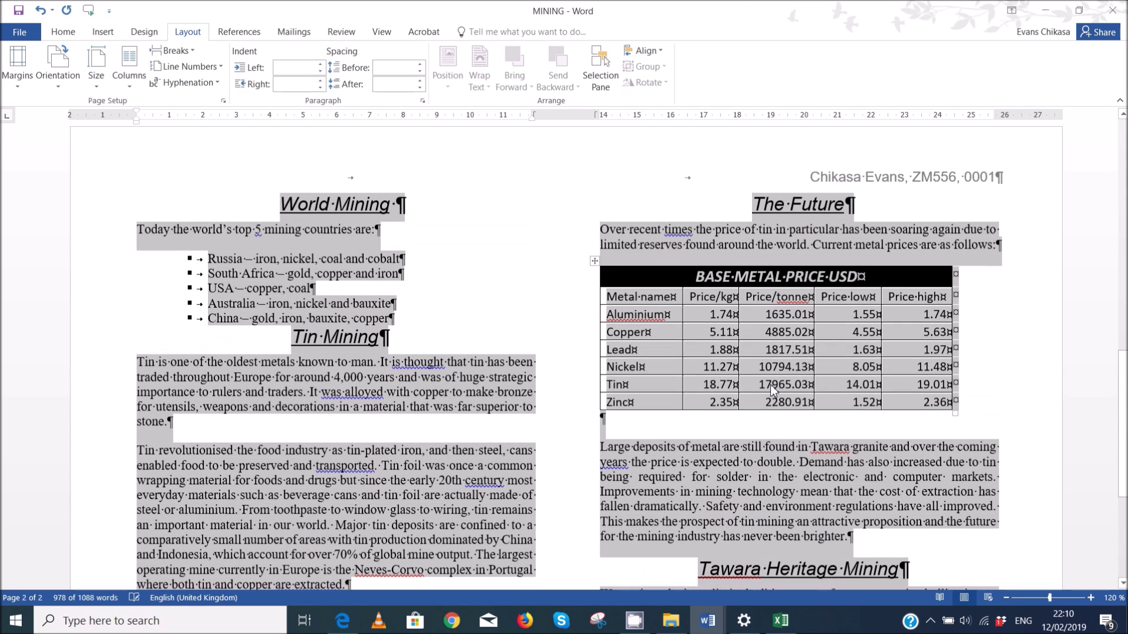
{"action": "scroll", "coordinate": [770, 385], "scroll_direction": "down", "scroll_amount": 8}
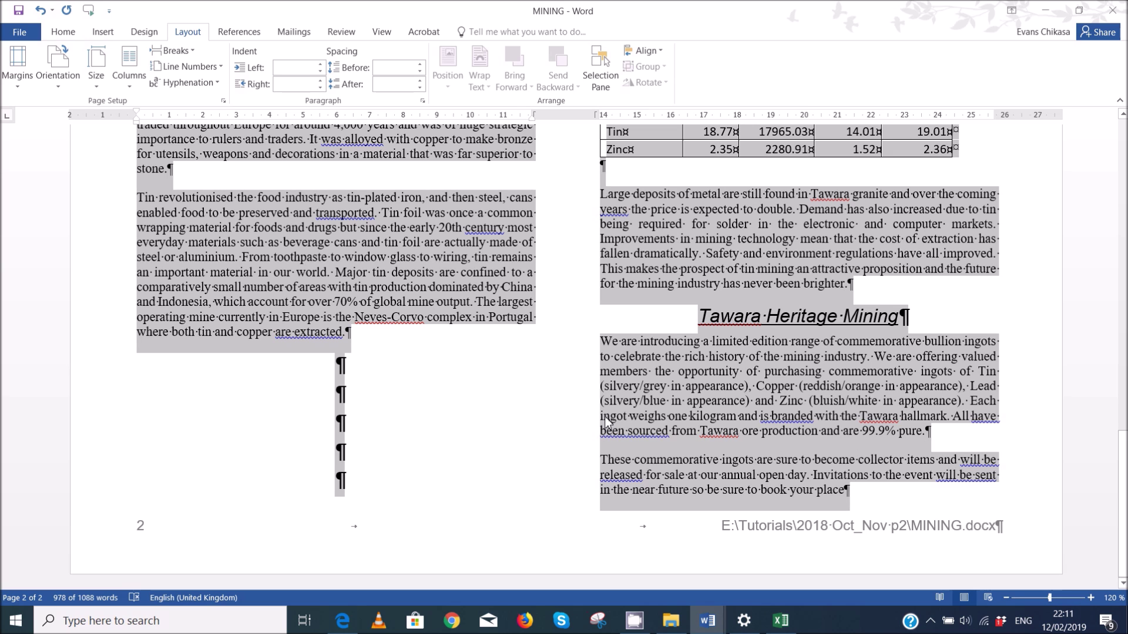
{"action": "scroll", "coordinate": [605, 422], "scroll_direction": "up", "scroll_amount": 8}
{"action": "scroll", "coordinate": [607, 422], "scroll_direction": "up", "scroll_amount": 9}
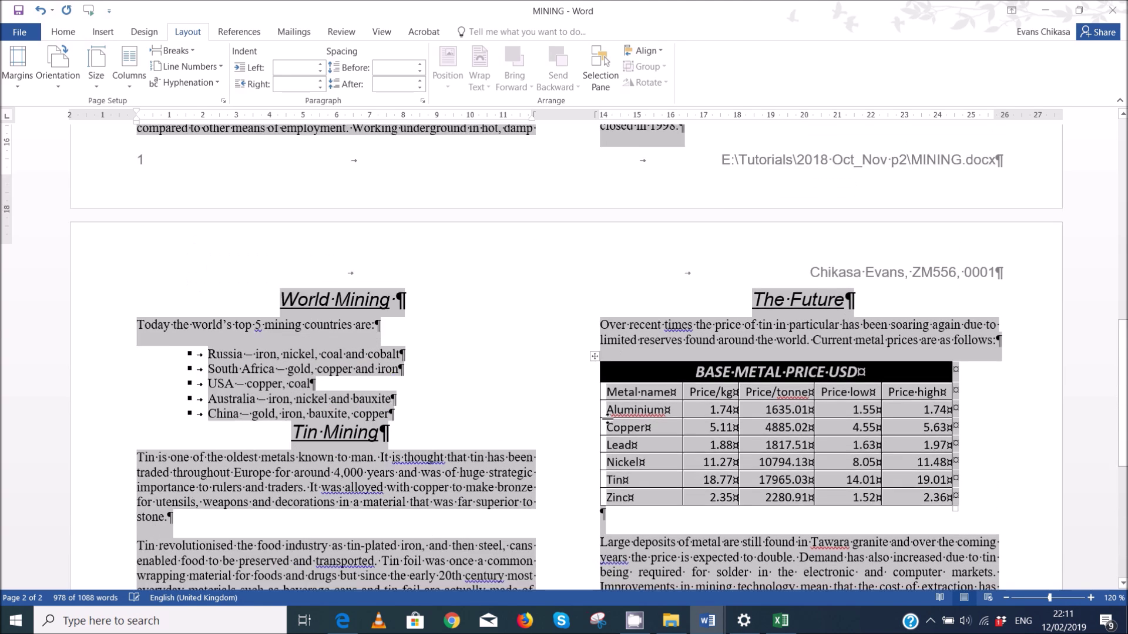
{"action": "scroll", "coordinate": [538, 414], "scroll_direction": "up", "scroll_amount": 18}
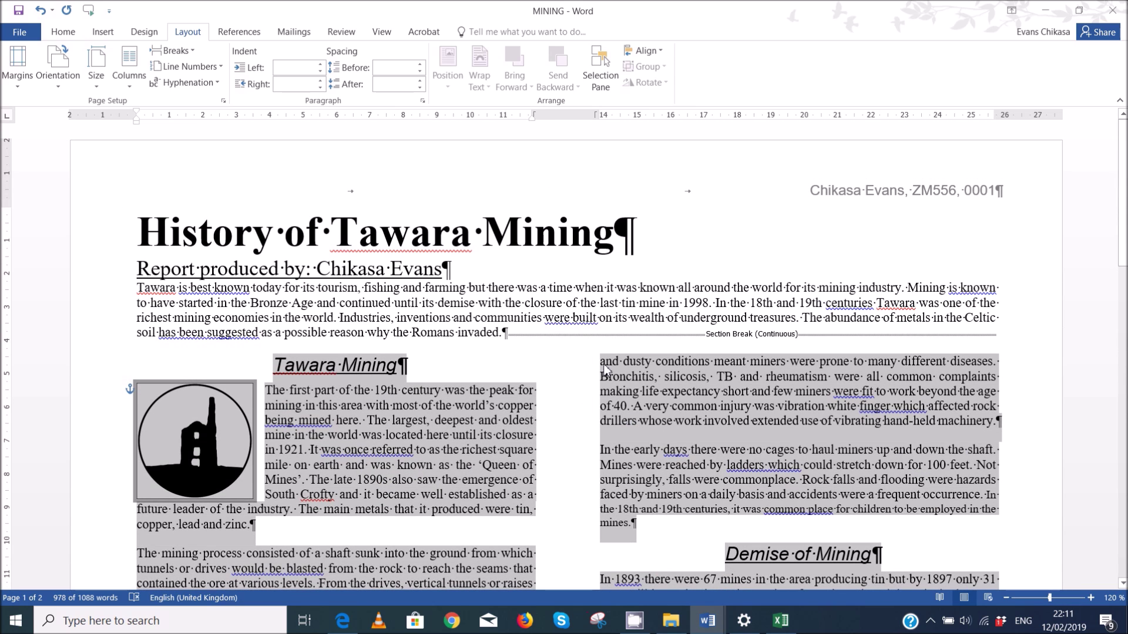
- Deselect the columned text, check the full-width intro paragraph, and return to the Home tab
{"action": "left_click", "coordinate": [578, 341]}
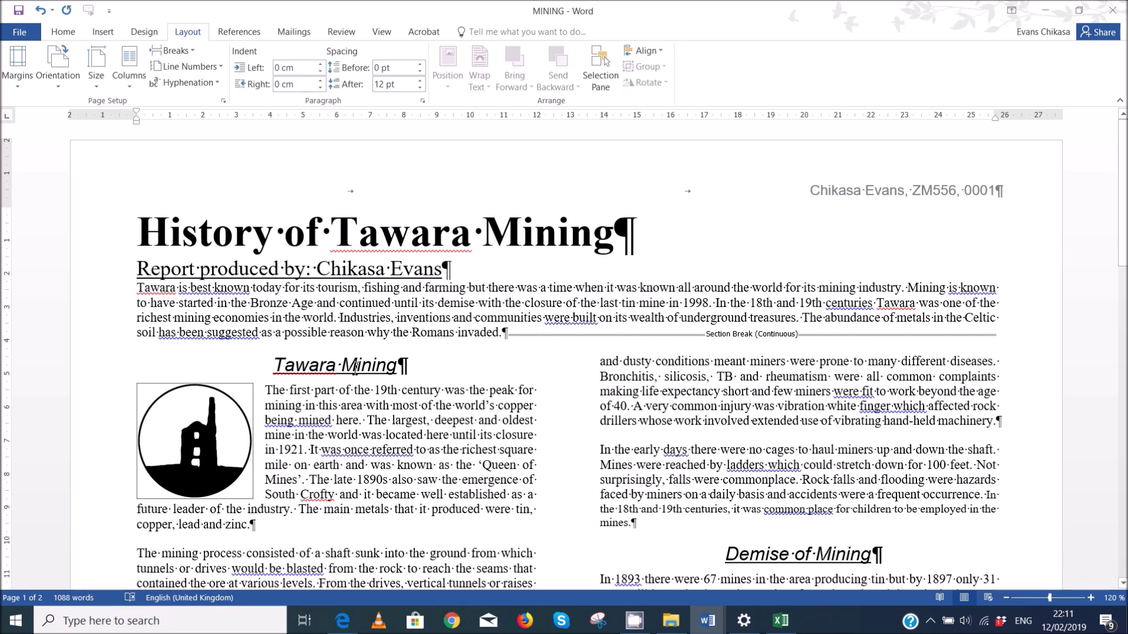
{"action": "left_click_drag", "start_coordinate": [536, 337], "coordinate": [148, 288]}
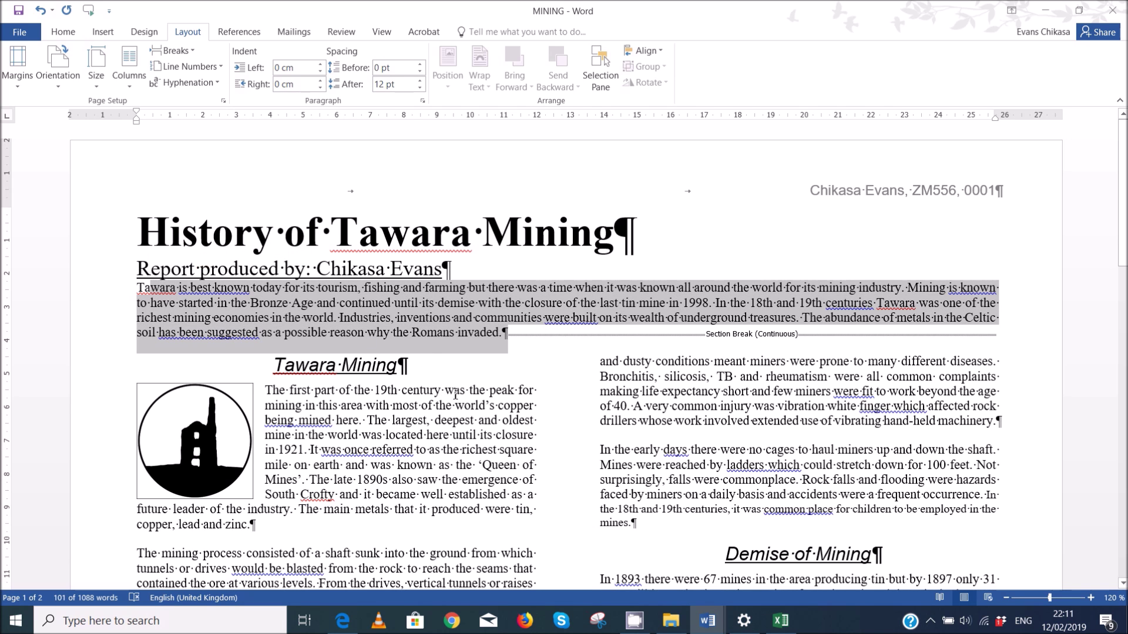
{"action": "left_click", "coordinate": [516, 391]}
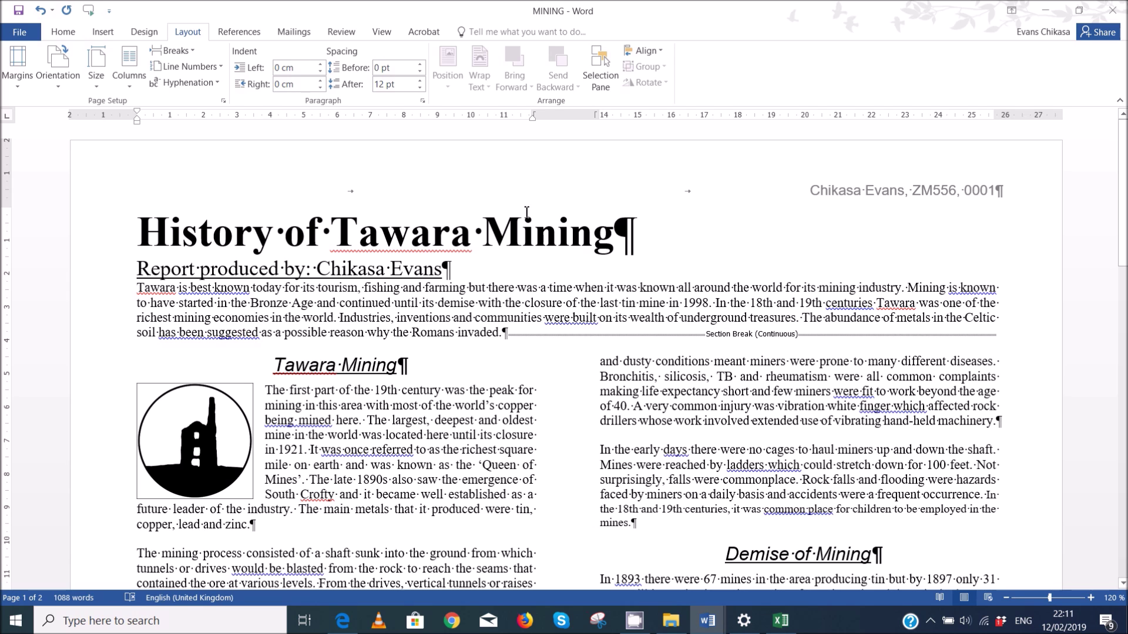
{"action": "left_click", "coordinate": [72, 33]}
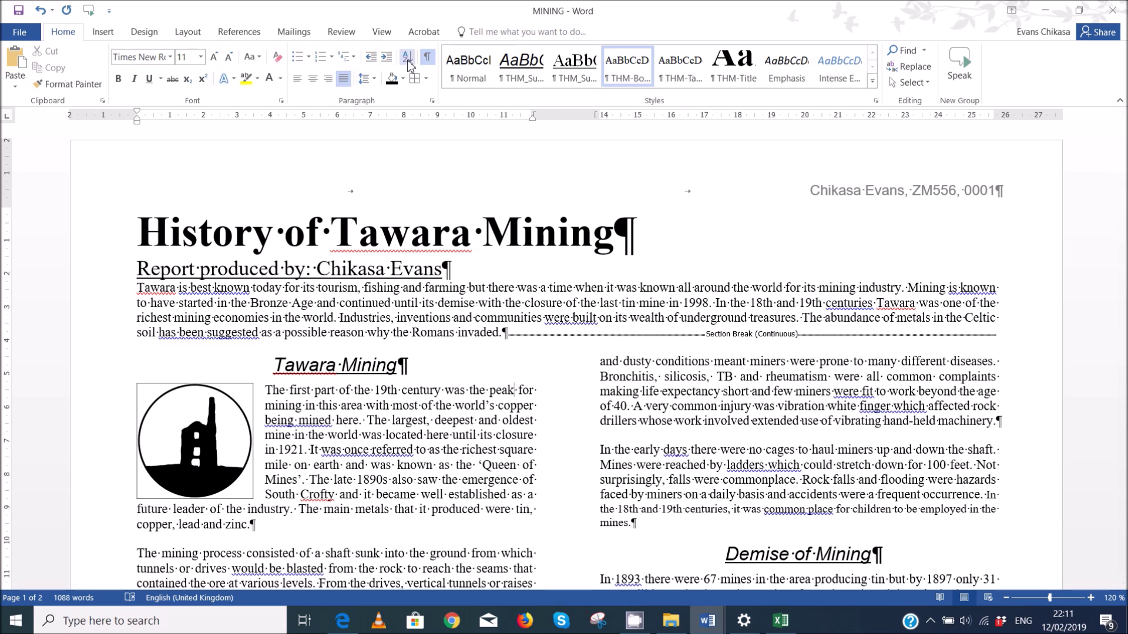
- Turn off Show/Hide ¶ so paragraph and section break marks are hidden
{"action": "left_click", "coordinate": [427, 59]}
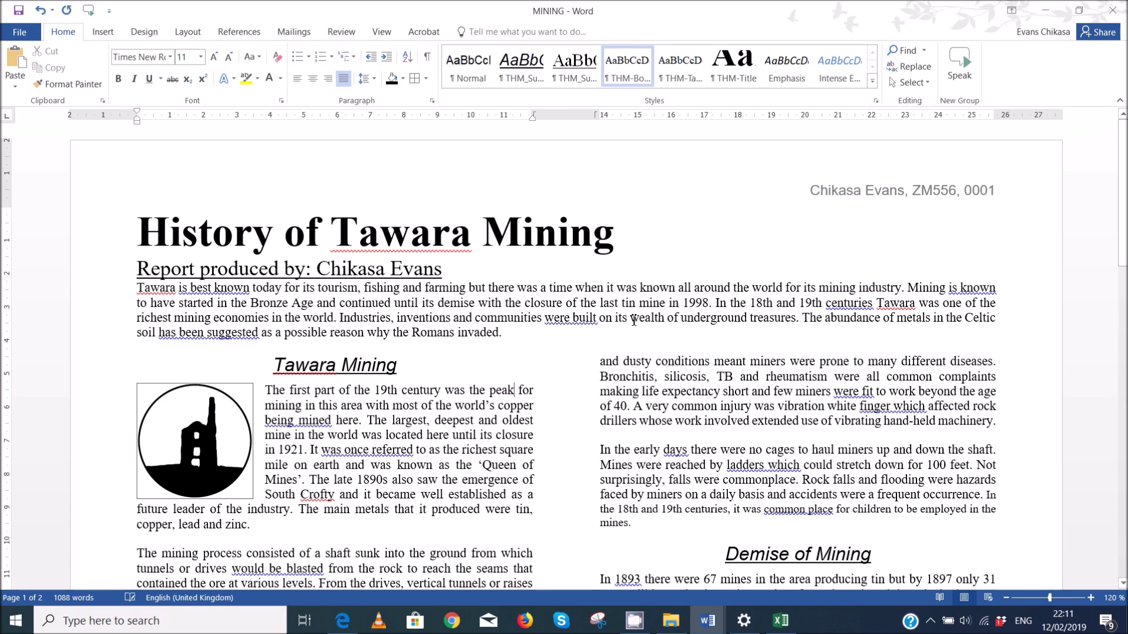